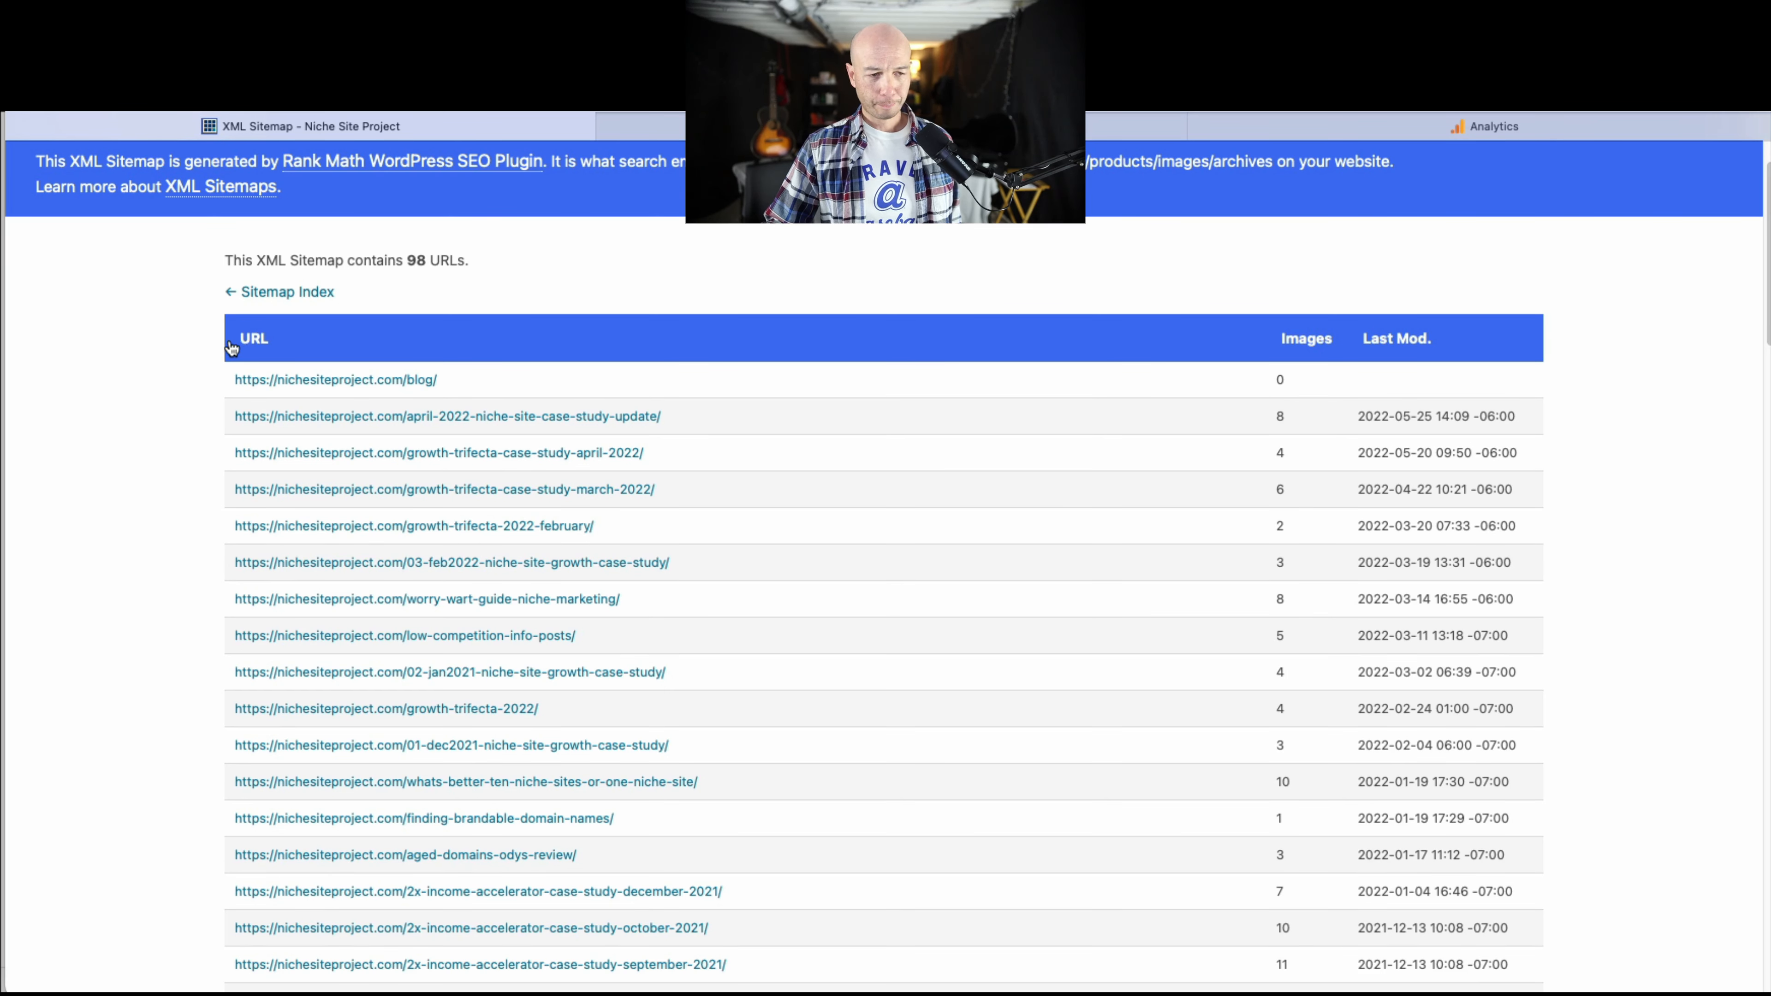
# Copy the sitemap table from its header through the finding-brandable-domain-names row into the report spreadsheet at A1, and widen the pasted columns.
pyautogui.moveTo(226, 347); pyautogui.dragTo(1525, 826)
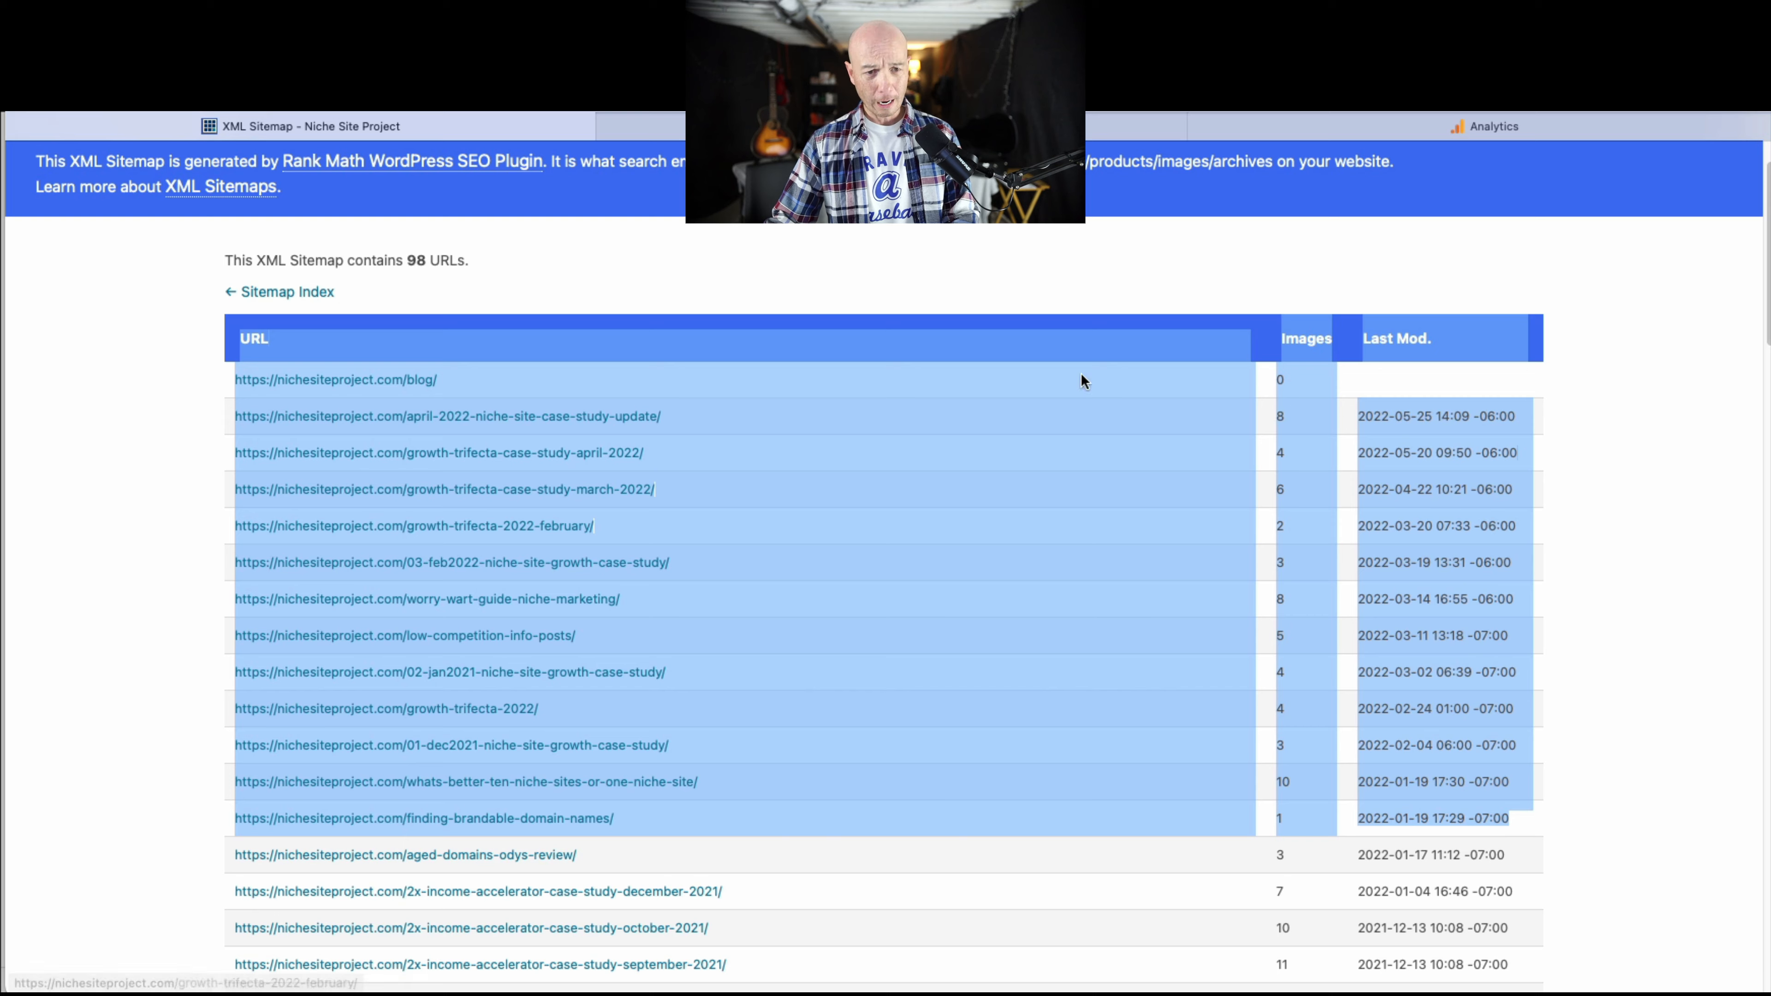
pyautogui.click(641, 127)
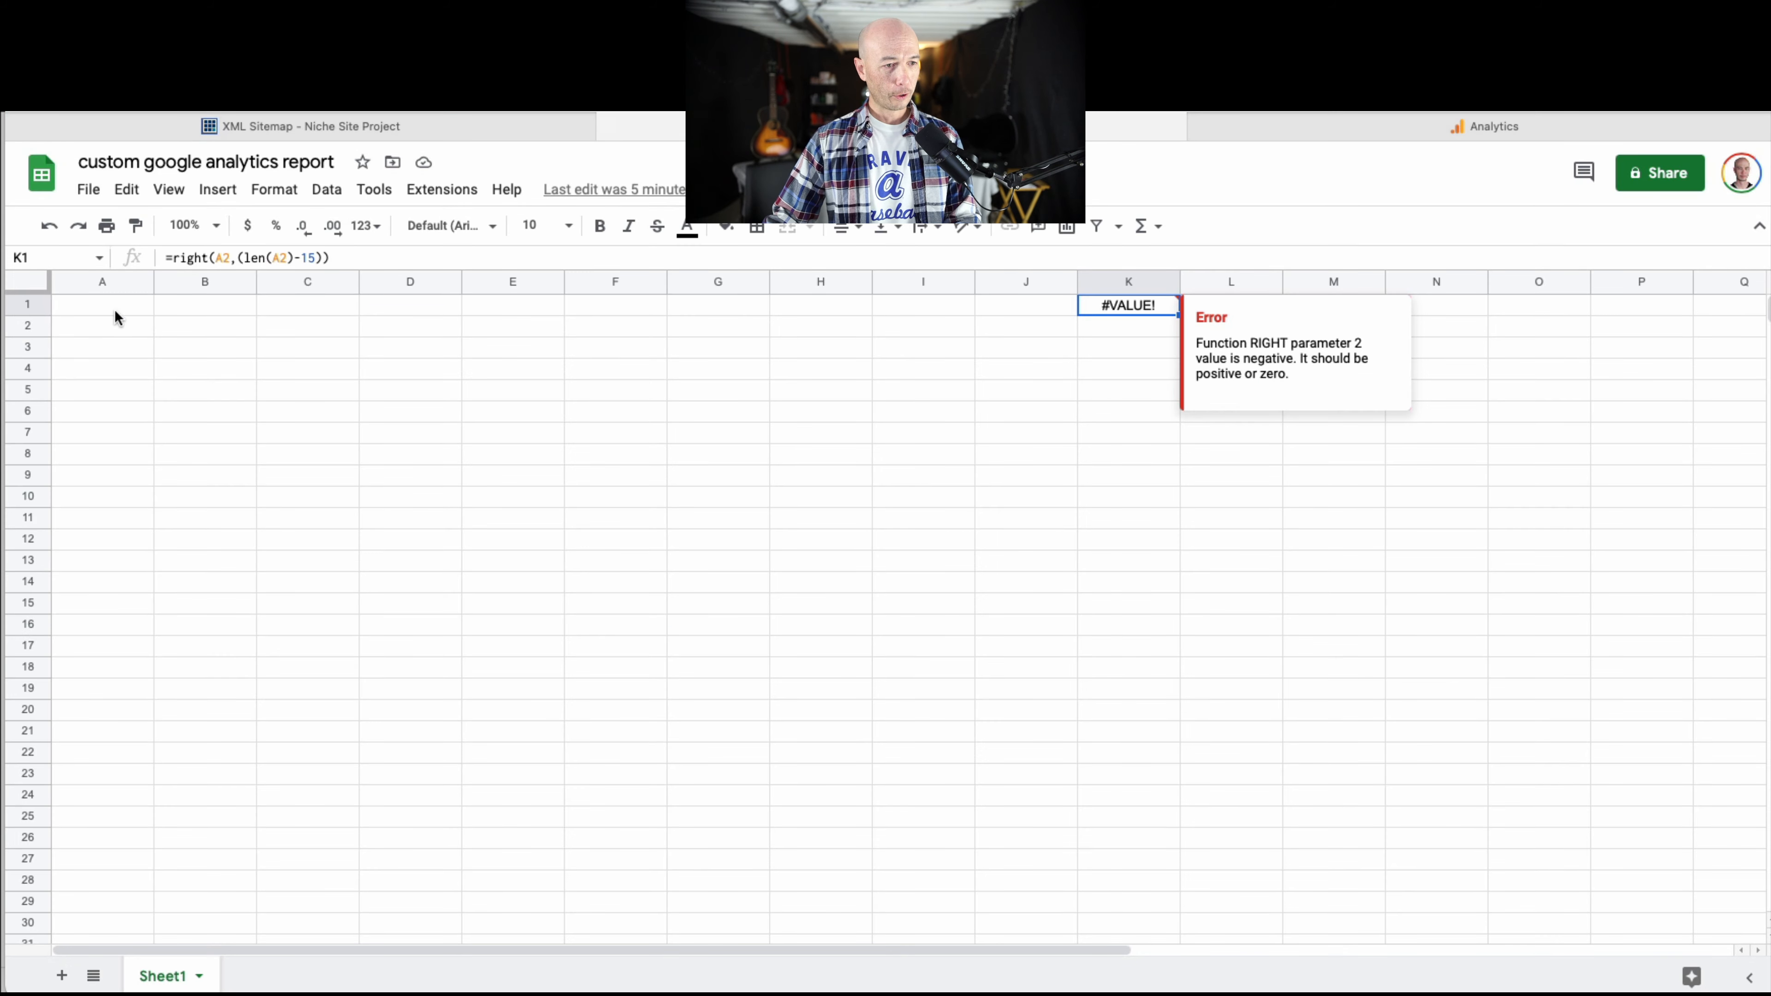
pyautogui.click(125, 314)
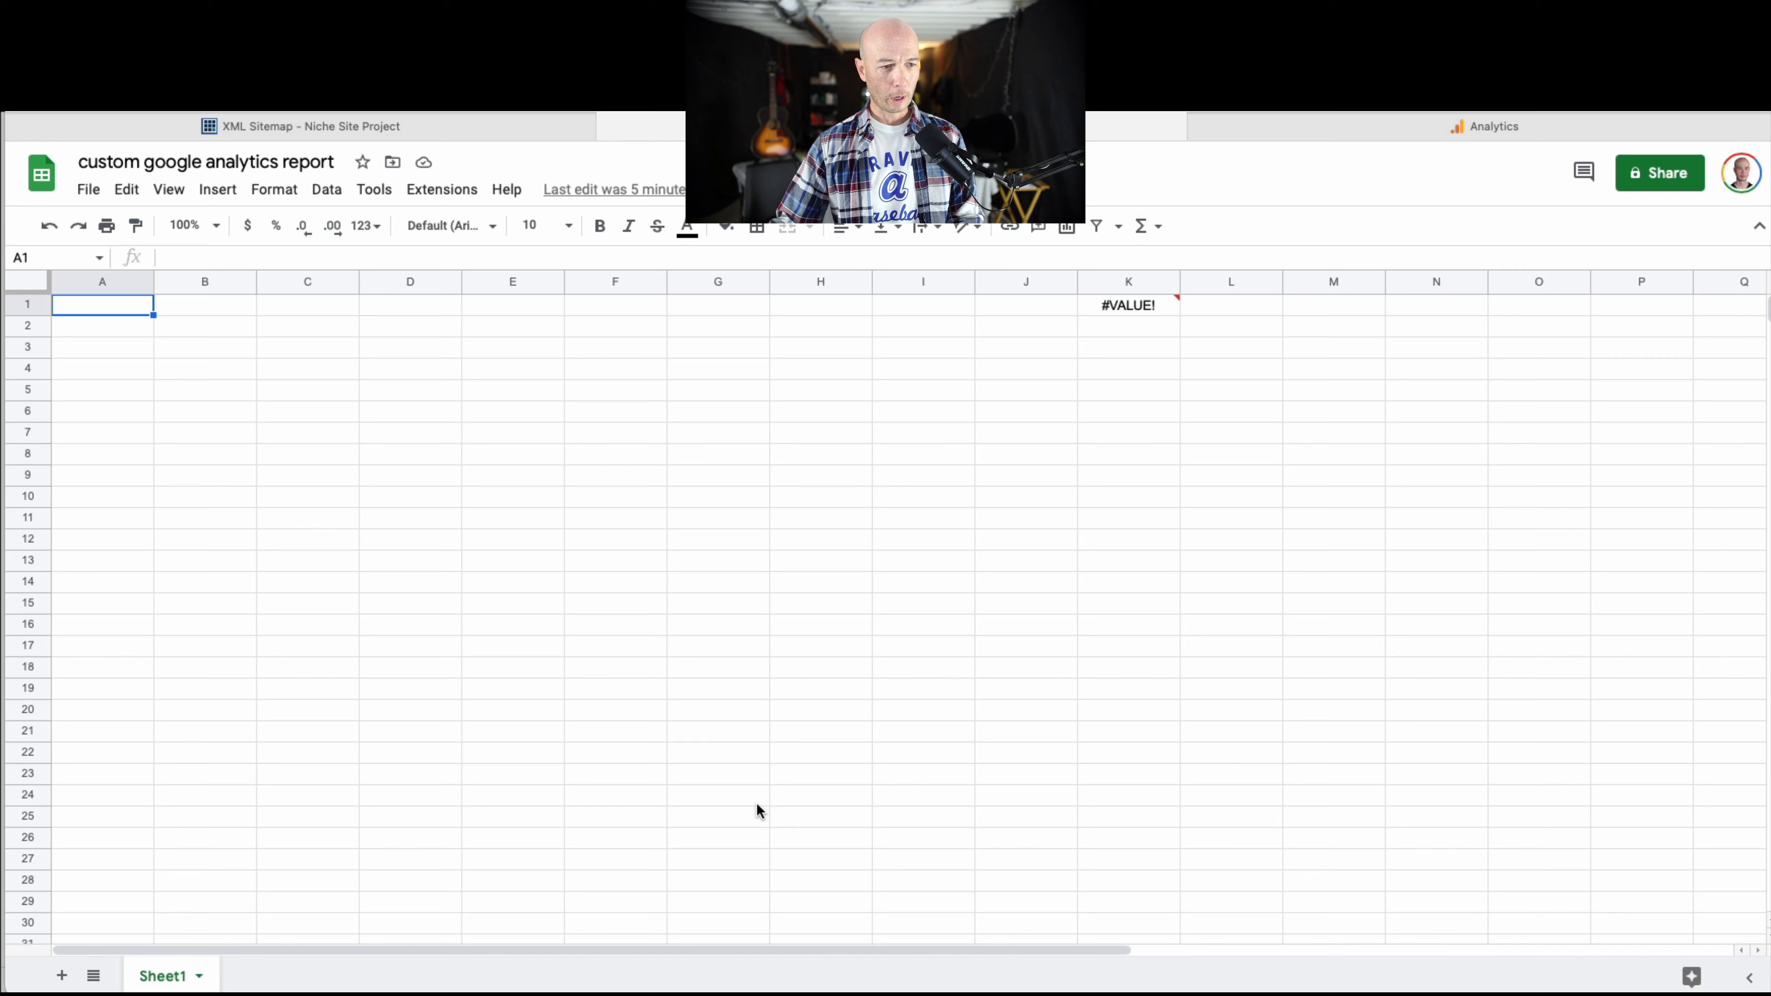
pyautogui.press('super+v')
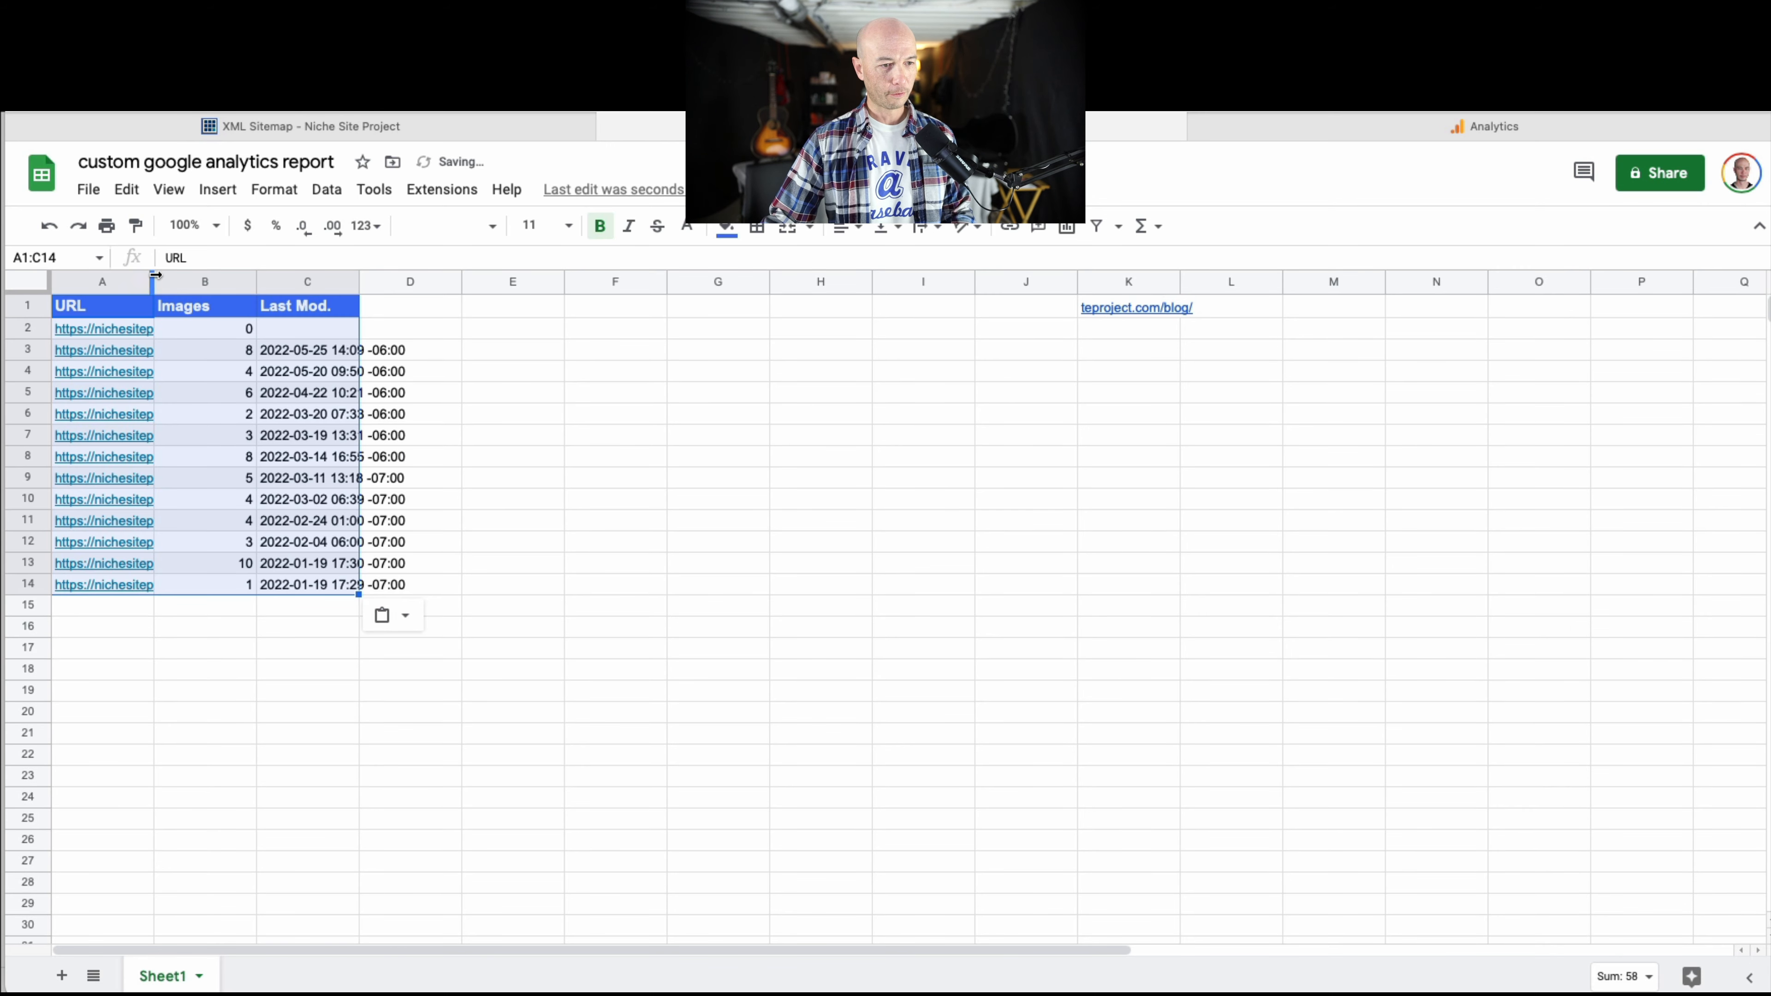
pyautogui.doubleClick(154, 275)
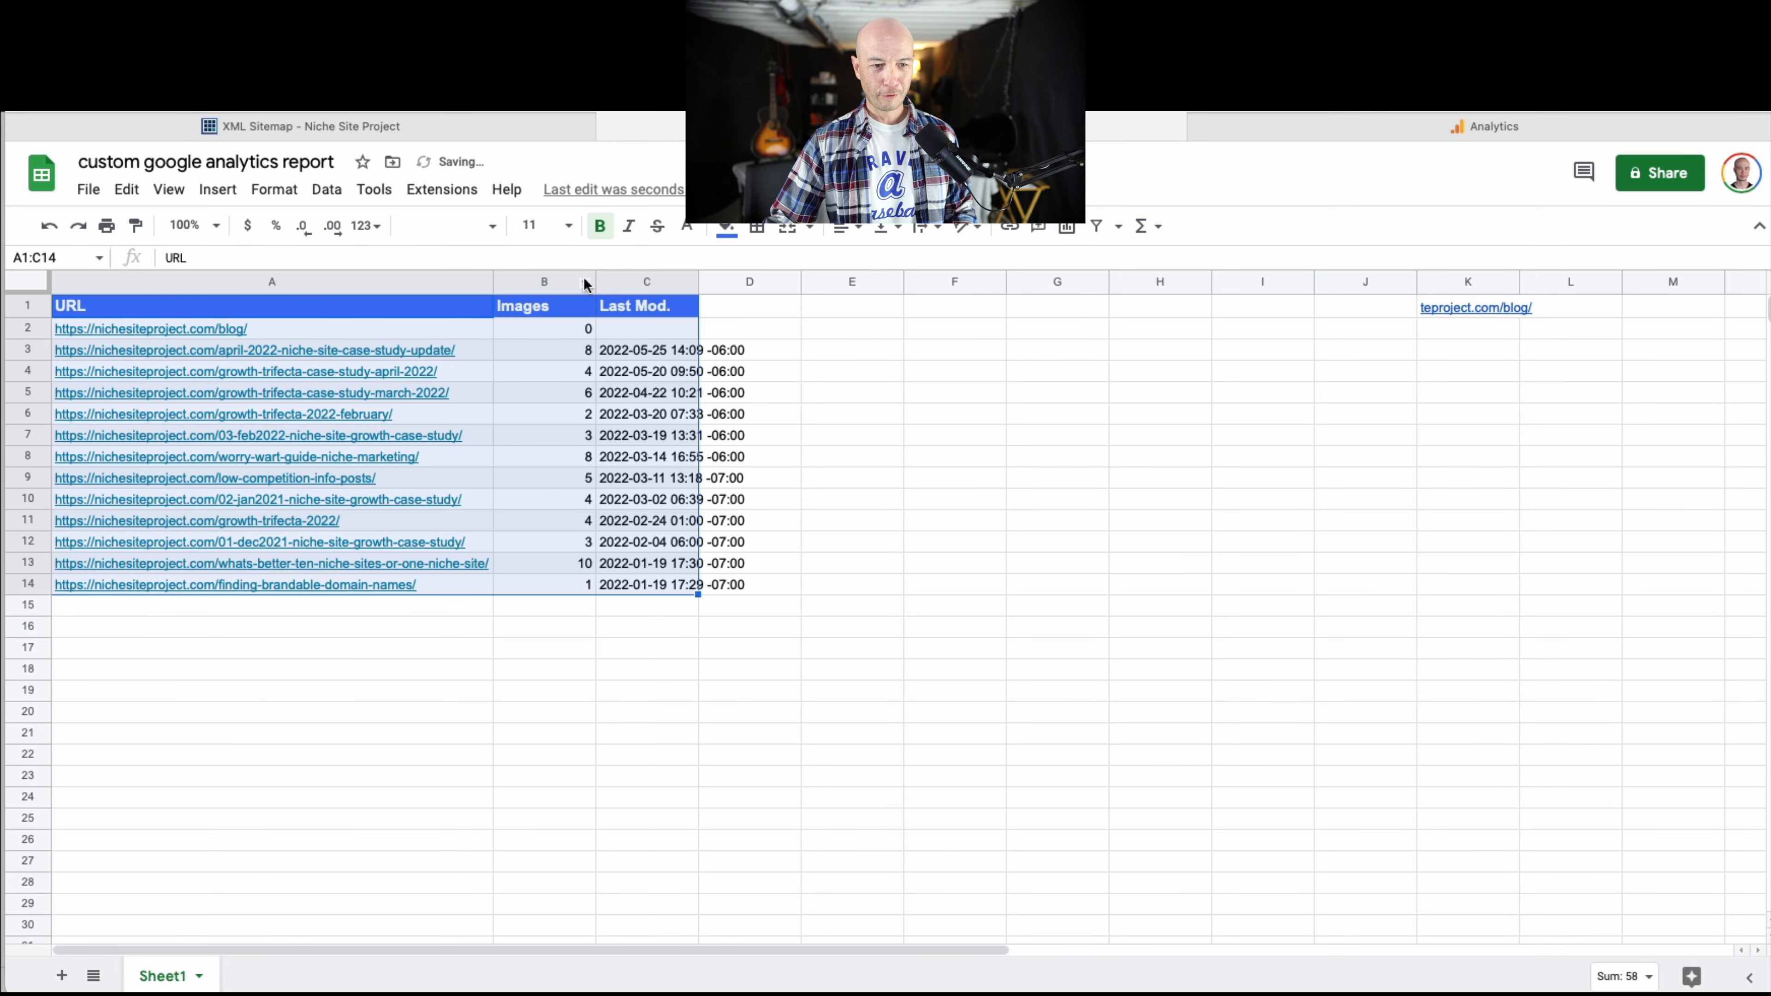
pyautogui.moveTo(595, 281); pyautogui.dragTo(901, 282)
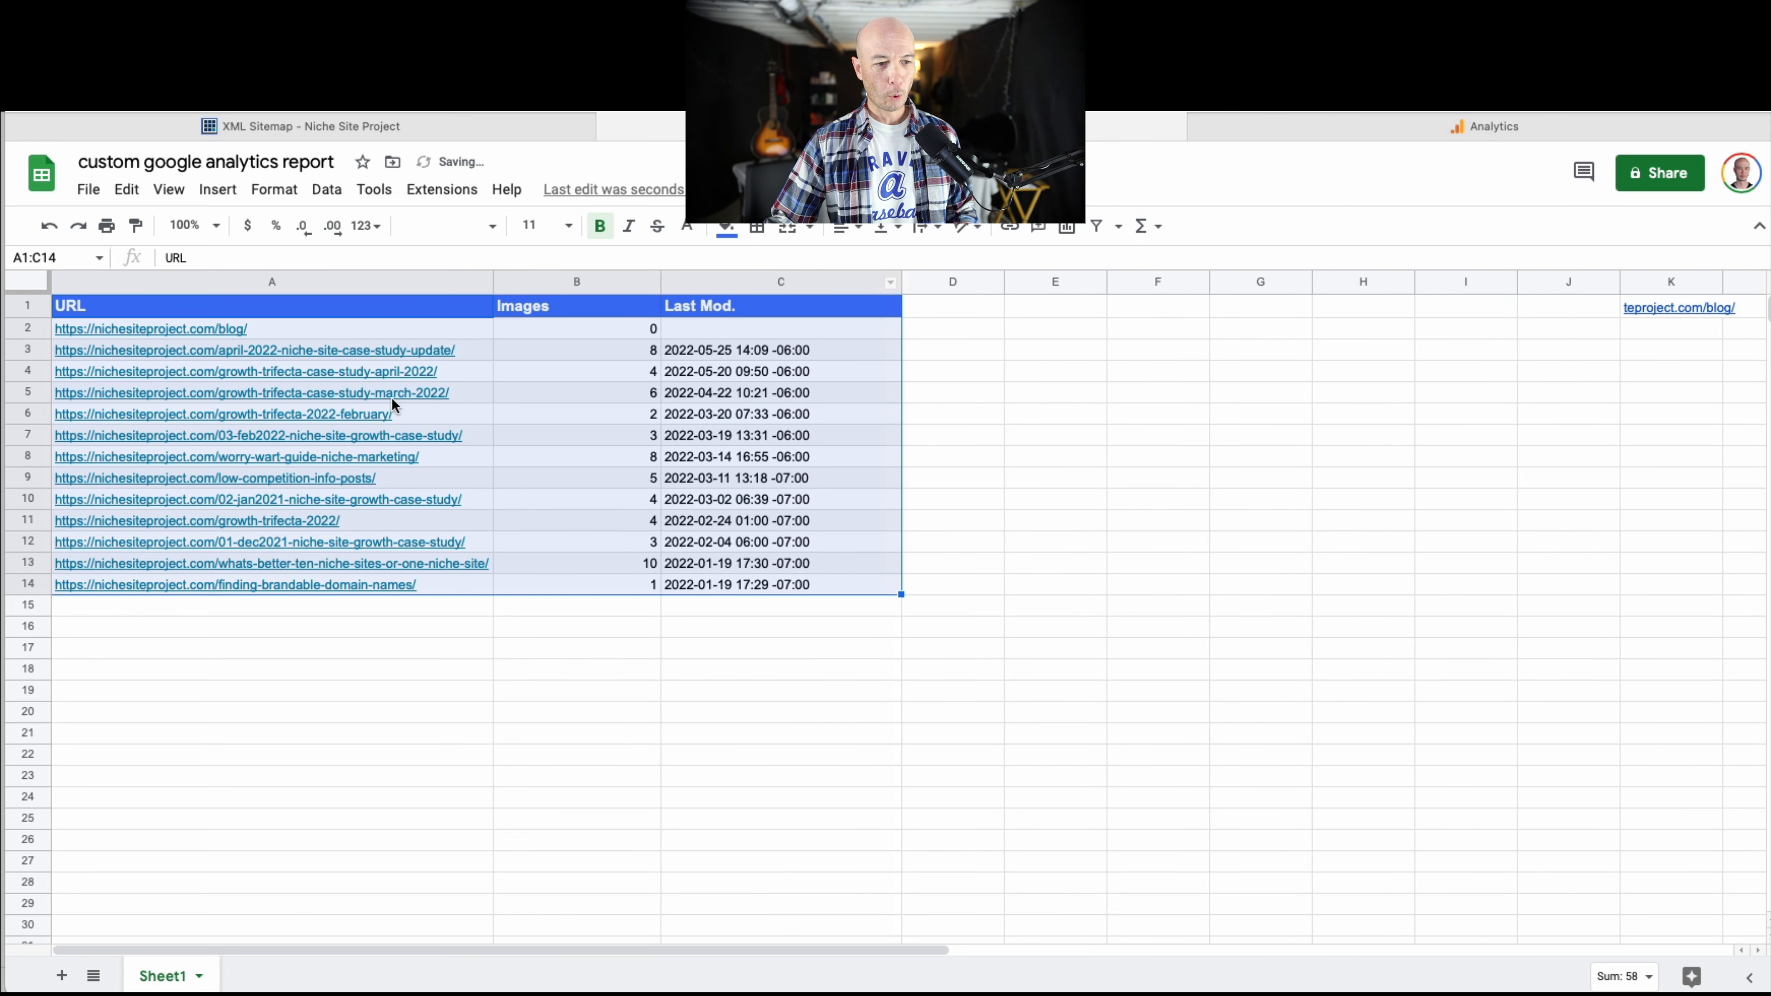
# Delete the row containing the /blog/ URL from the pasted sitemap table.
pyautogui.click(343, 329)
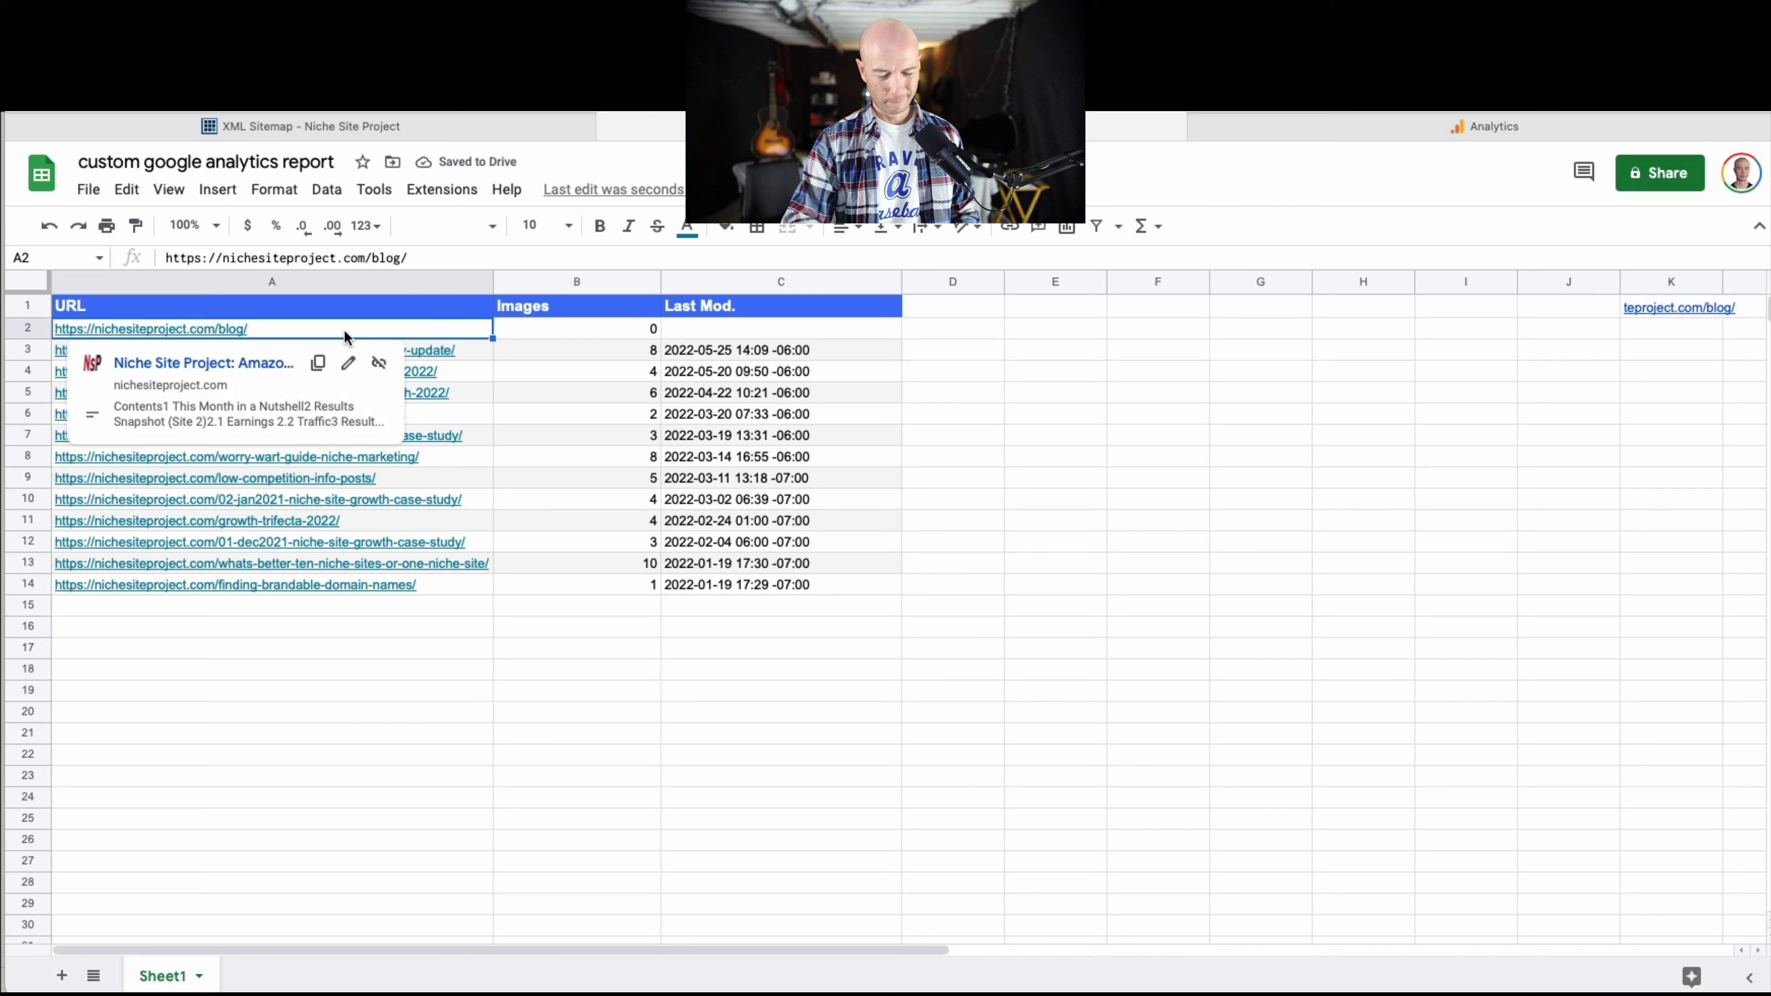
pyautogui.press('Delete')
pyautogui.click(28, 328)
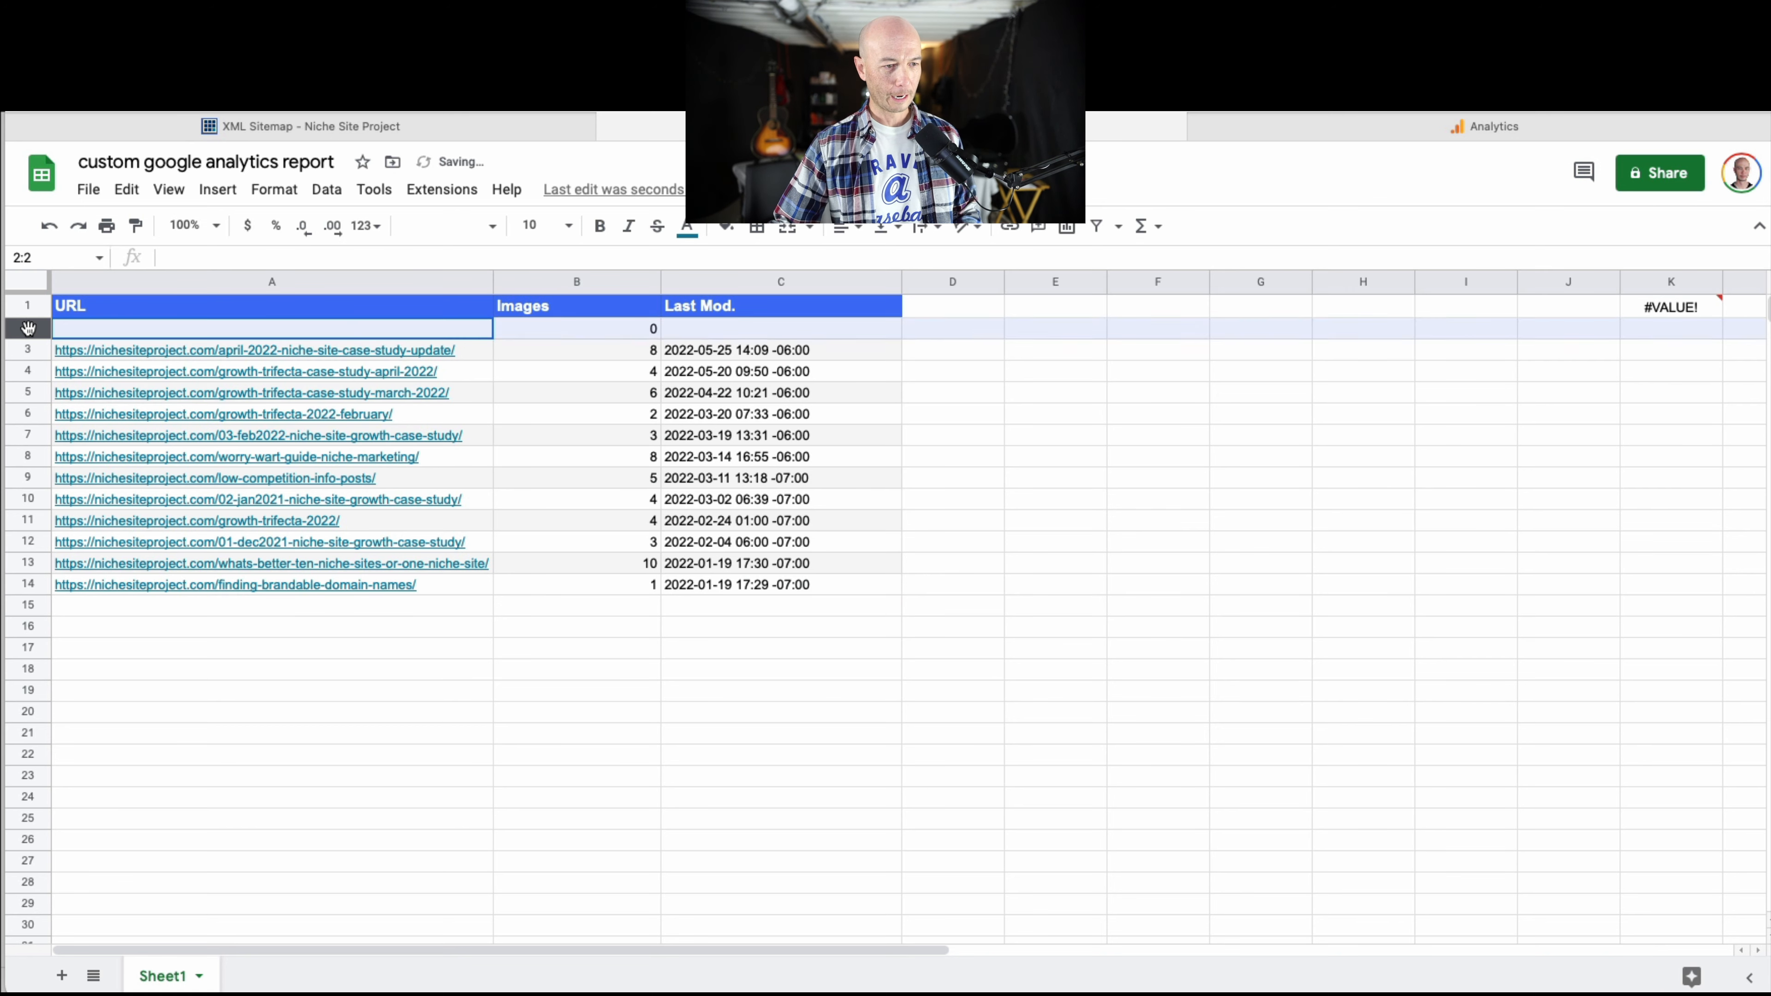
pyautogui.rightClick(28, 328)
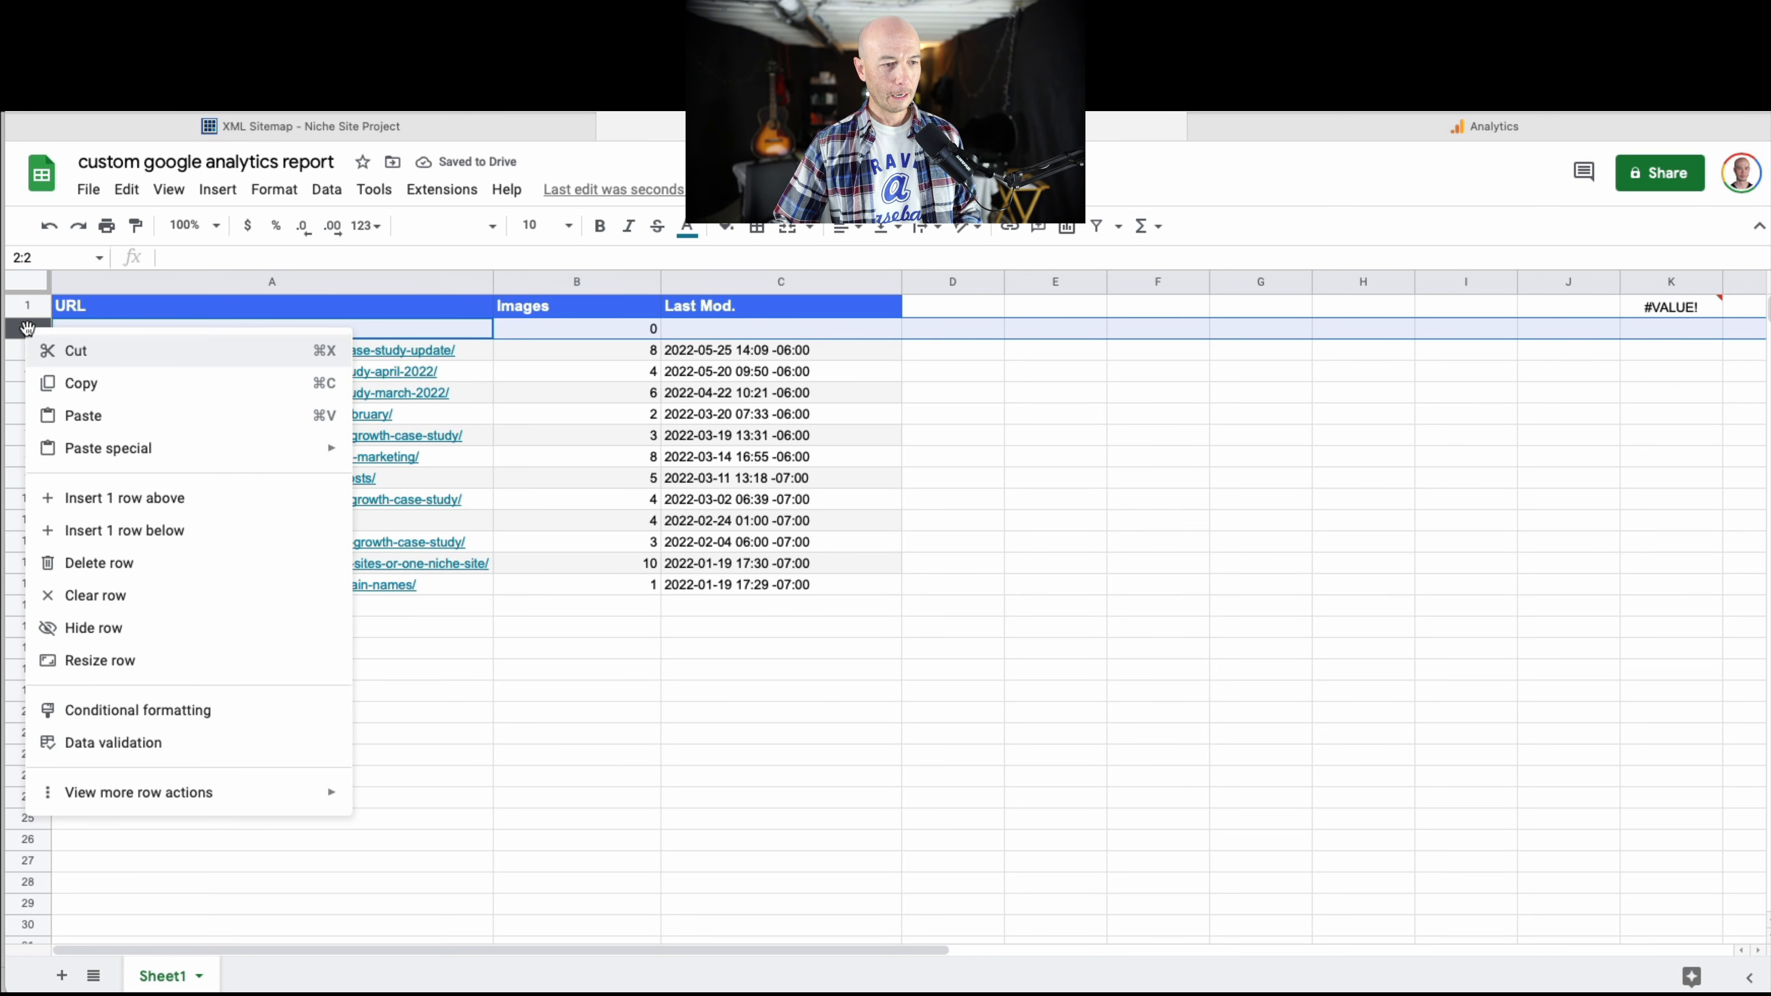
pyautogui.click(221, 563)
pyautogui.click(559, 631)
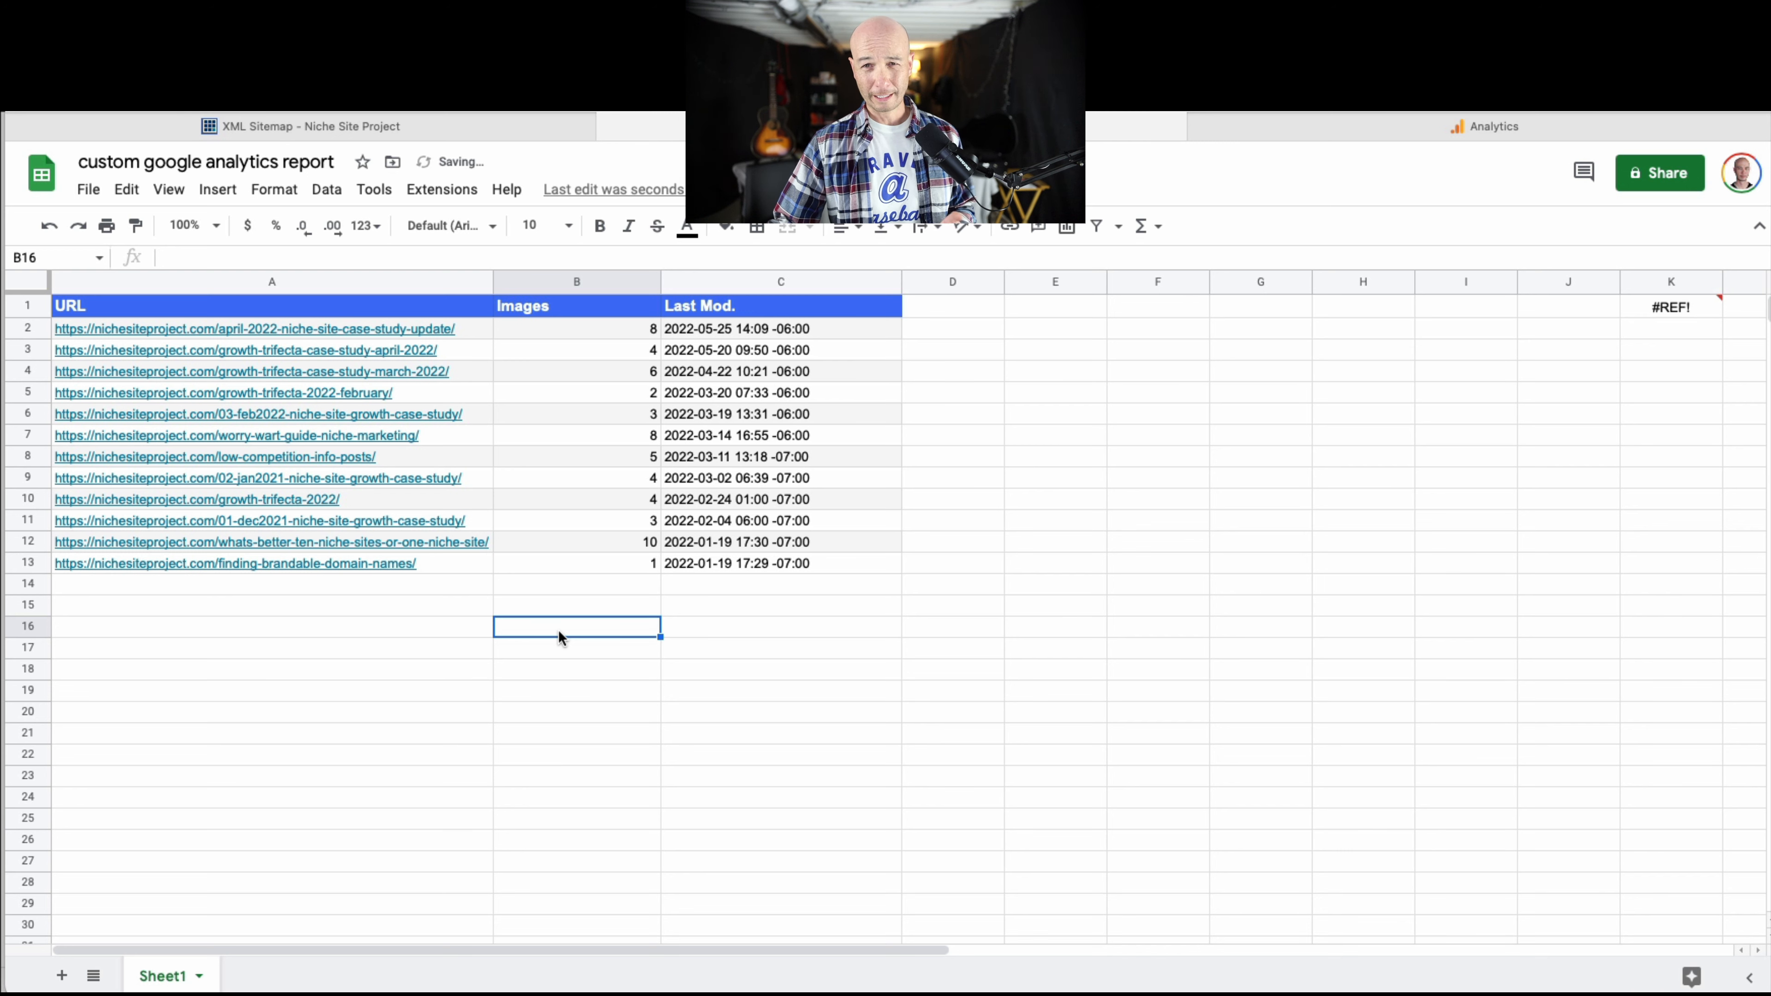
# Copy the RIGHT/LEN formula text from K1 into cell E2, beside the first URL's row.
pyautogui.click(481, 332)
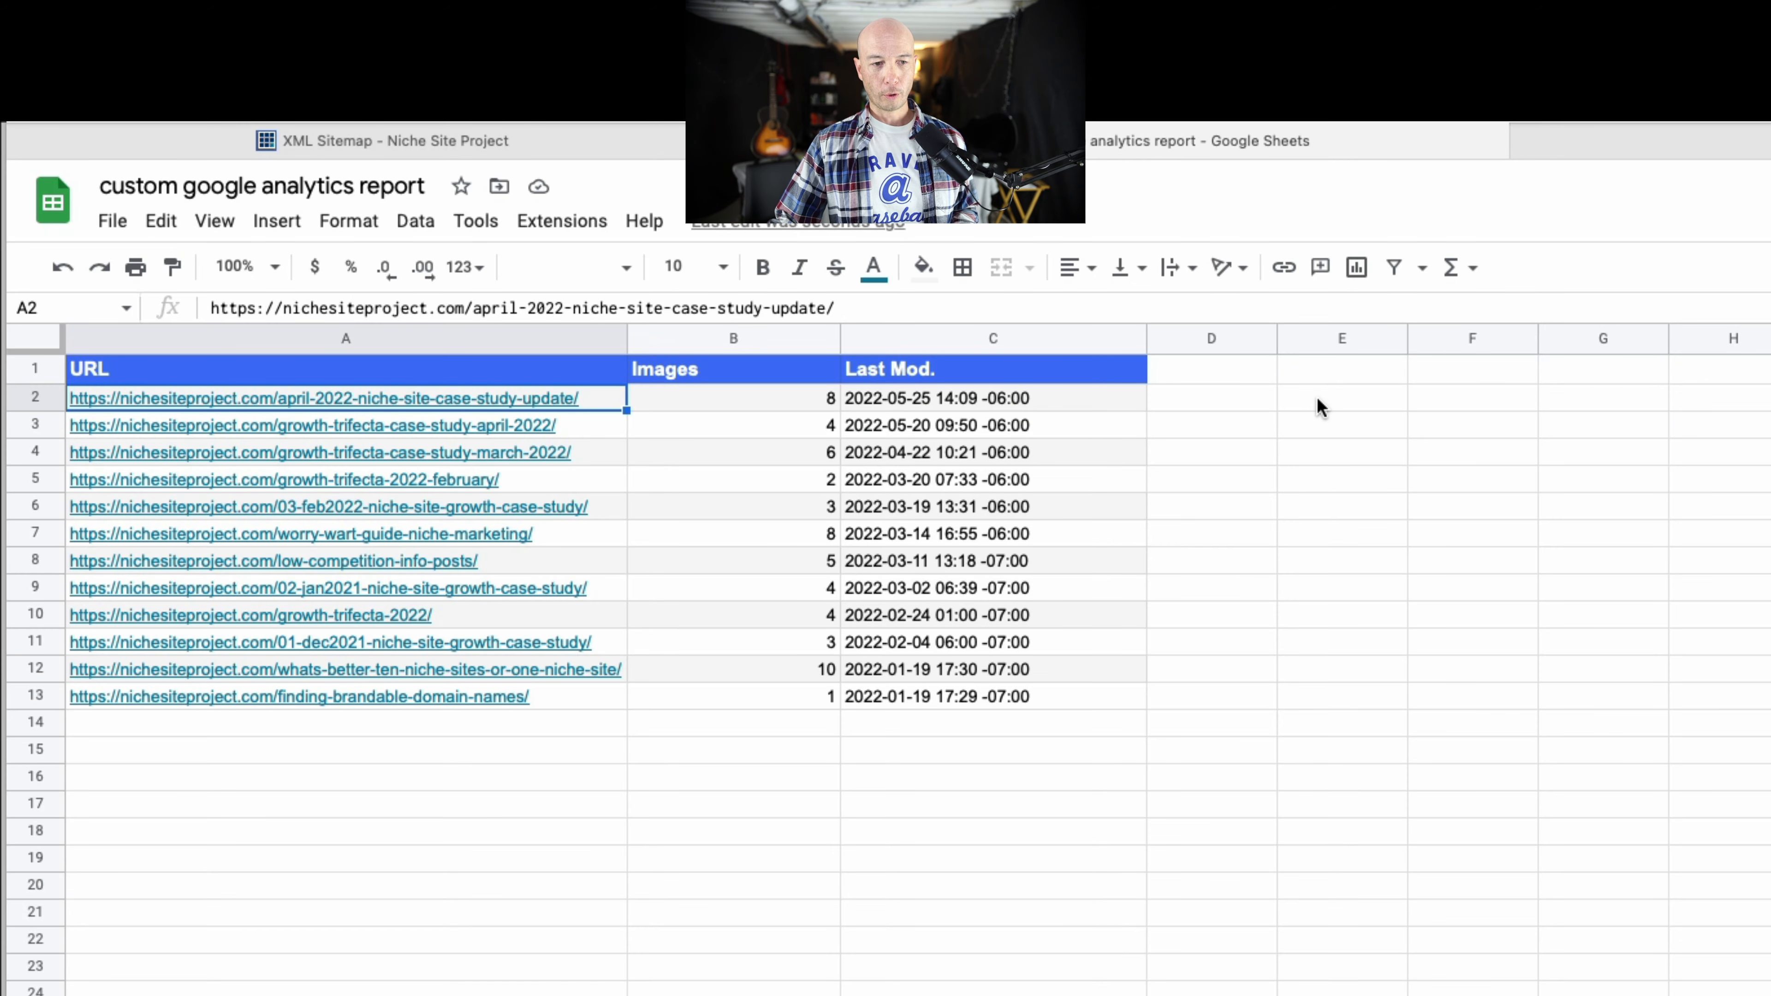
pyautogui.click(1321, 408)
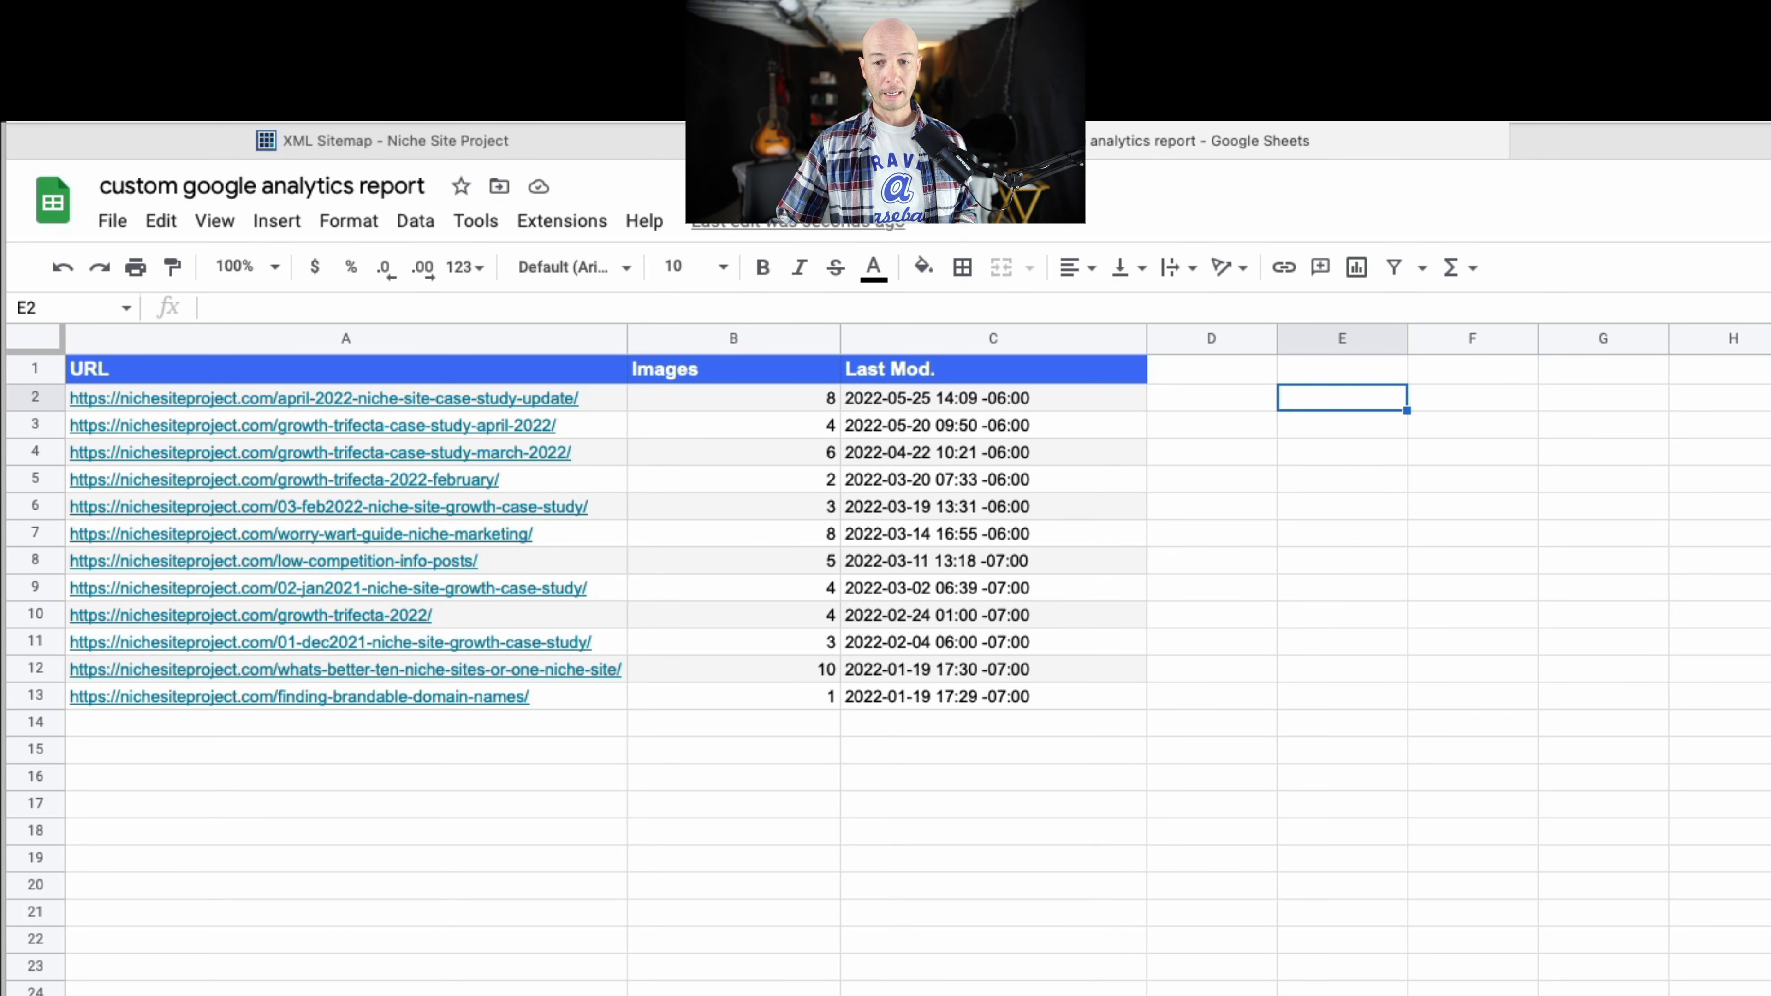
pyautogui.click(1769, 369)
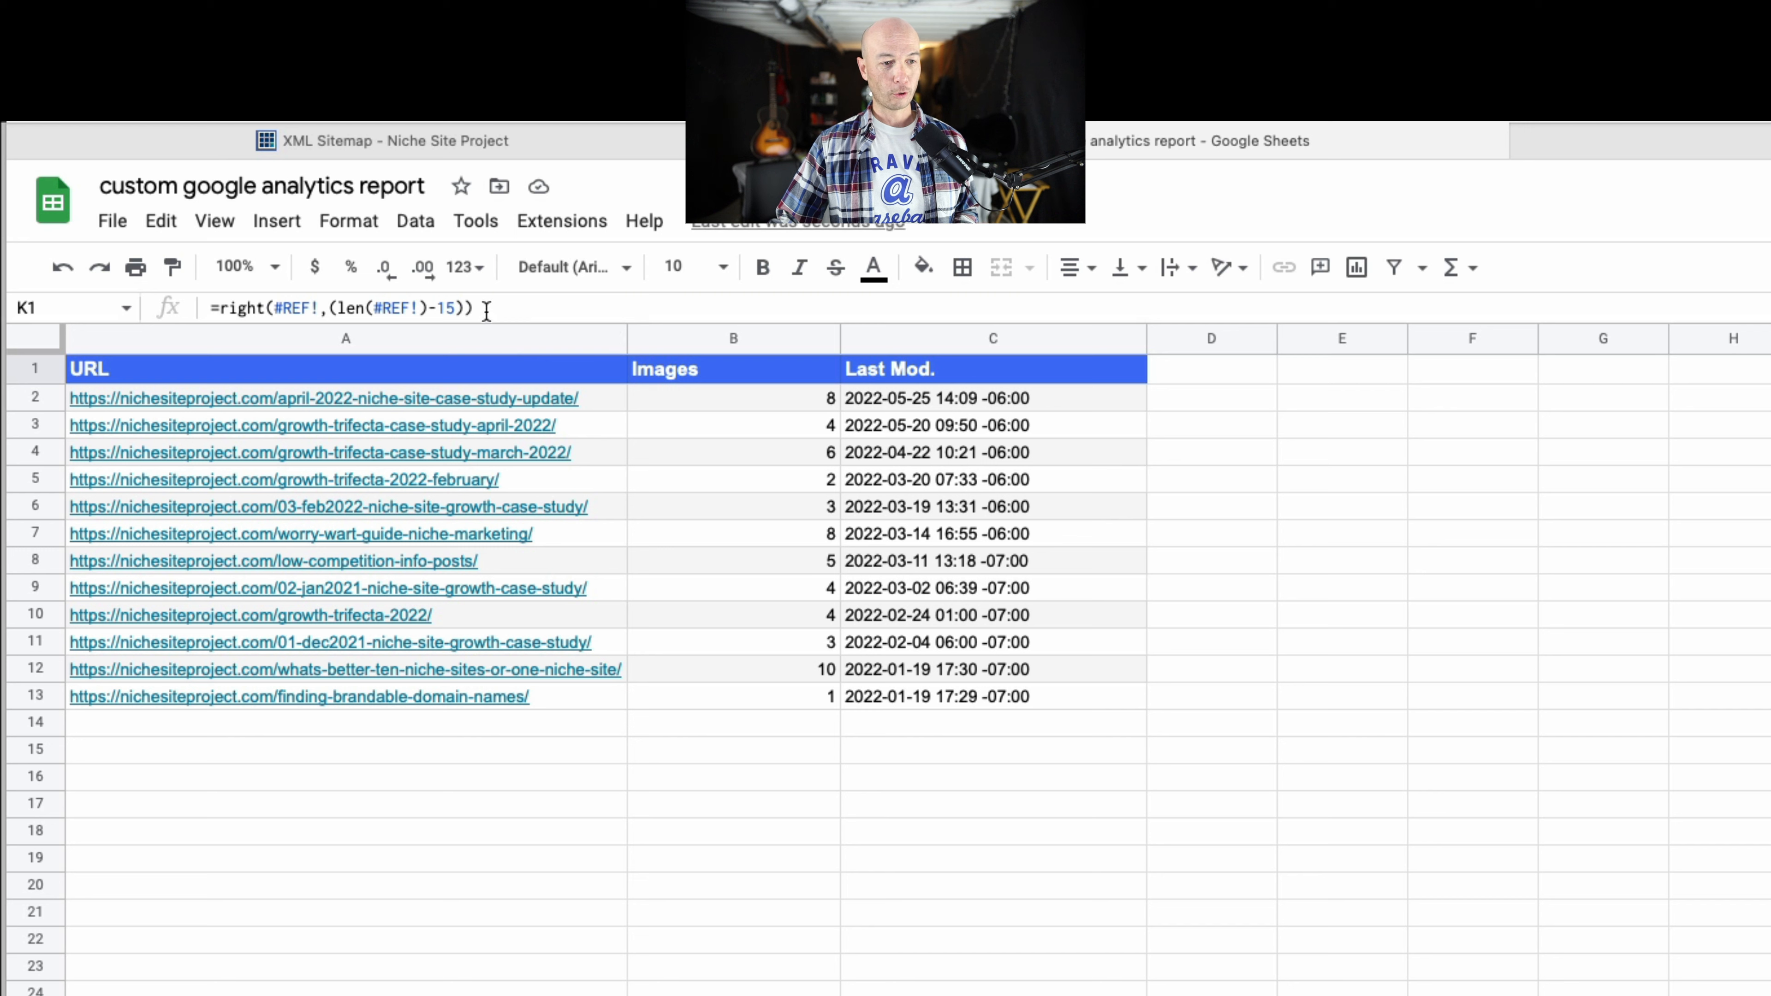
pyautogui.moveTo(479, 311); pyautogui.dragTo(146, 305)
pyautogui.hotkey('ctrl', 'c')
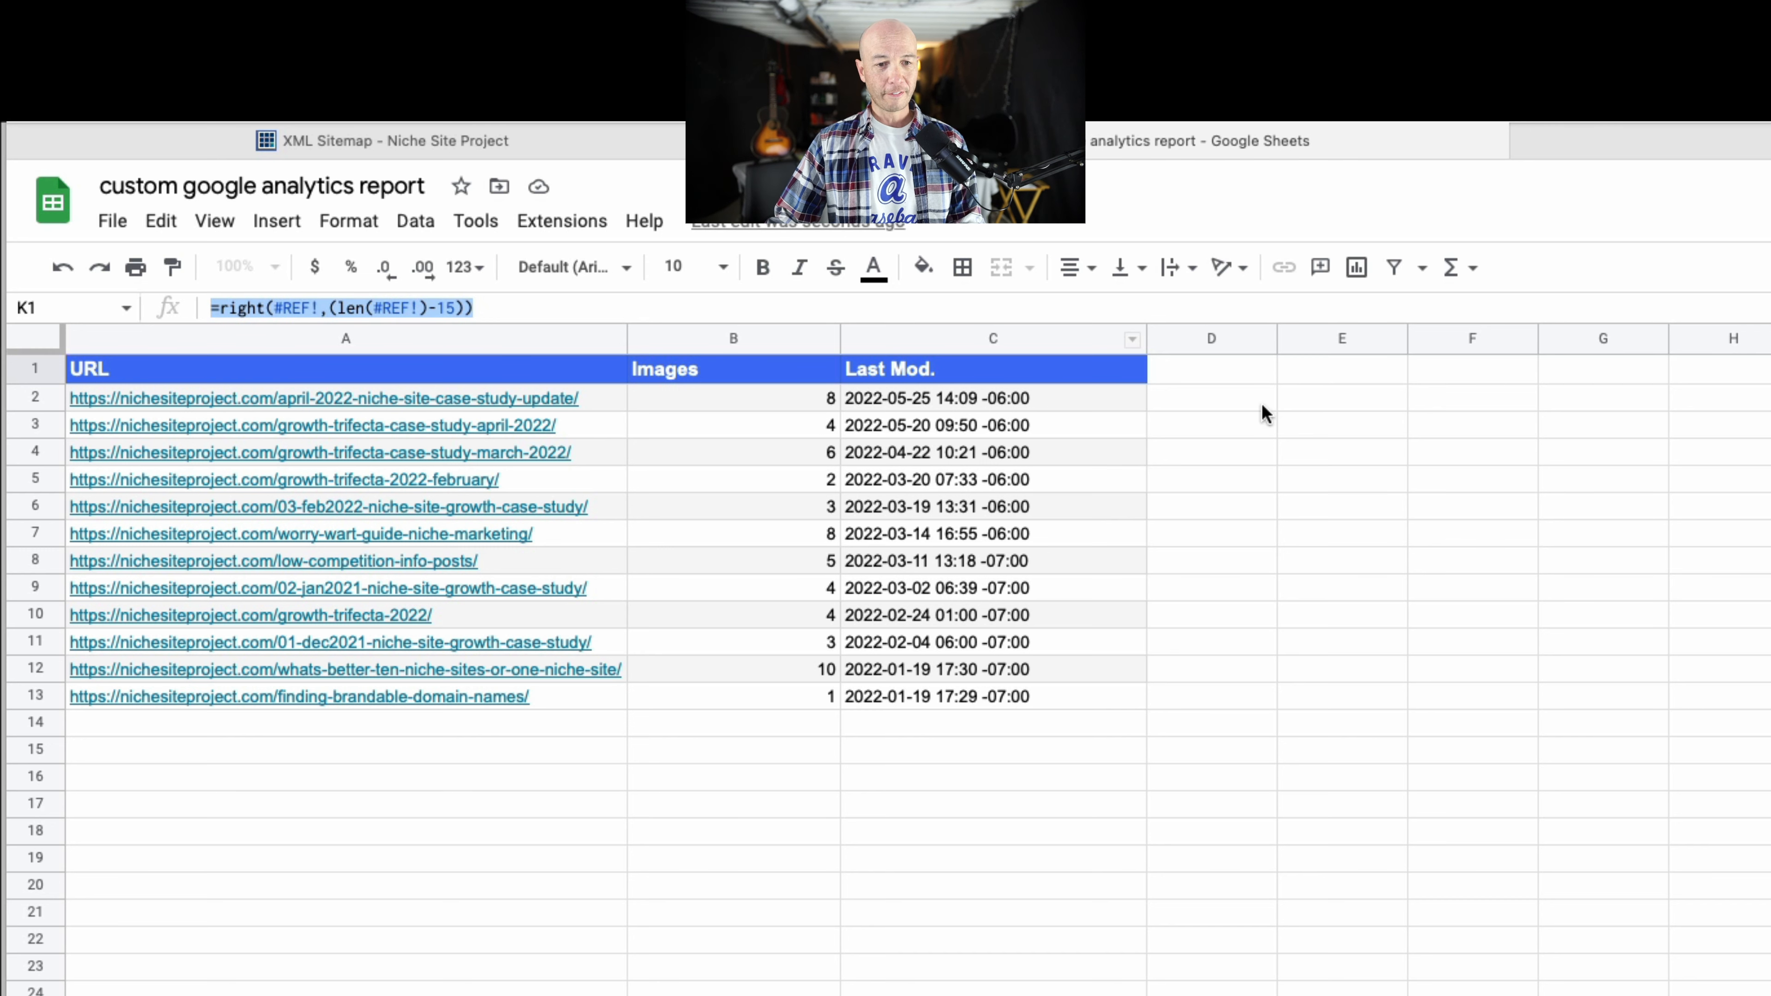
pyautogui.click(1299, 403)
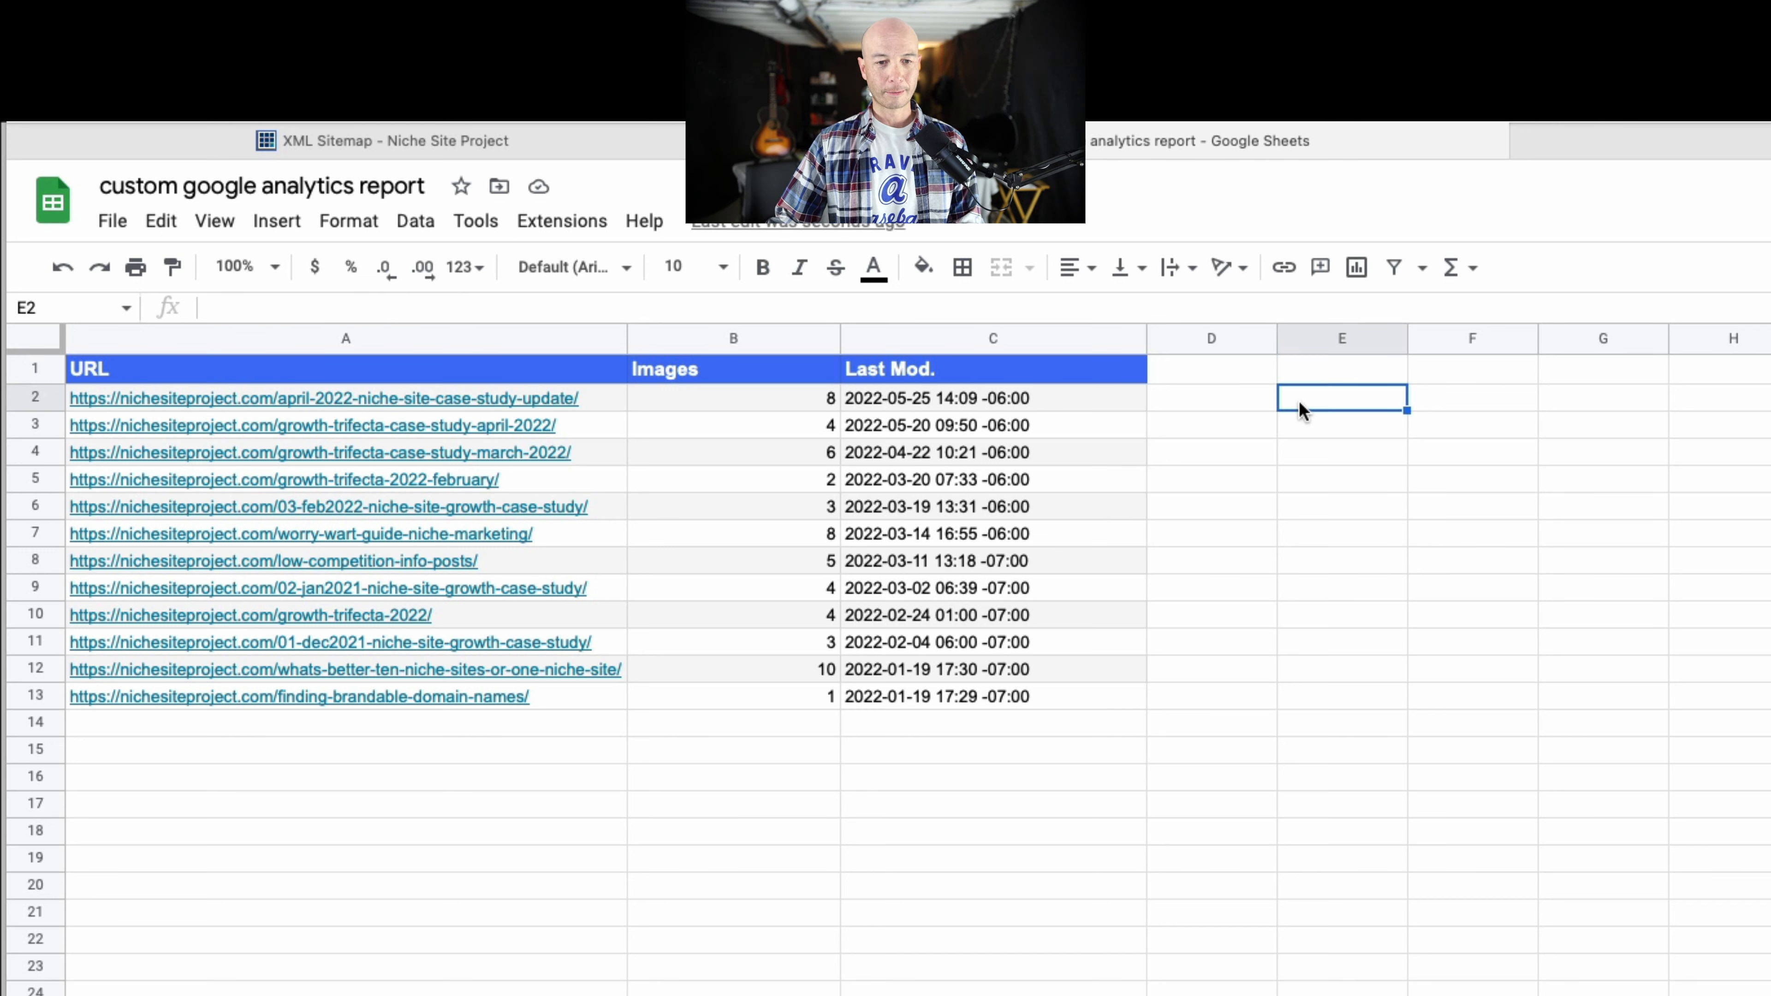
pyautogui.doubleClick(1300, 397)
pyautogui.hotkey('ctrl', 'v')
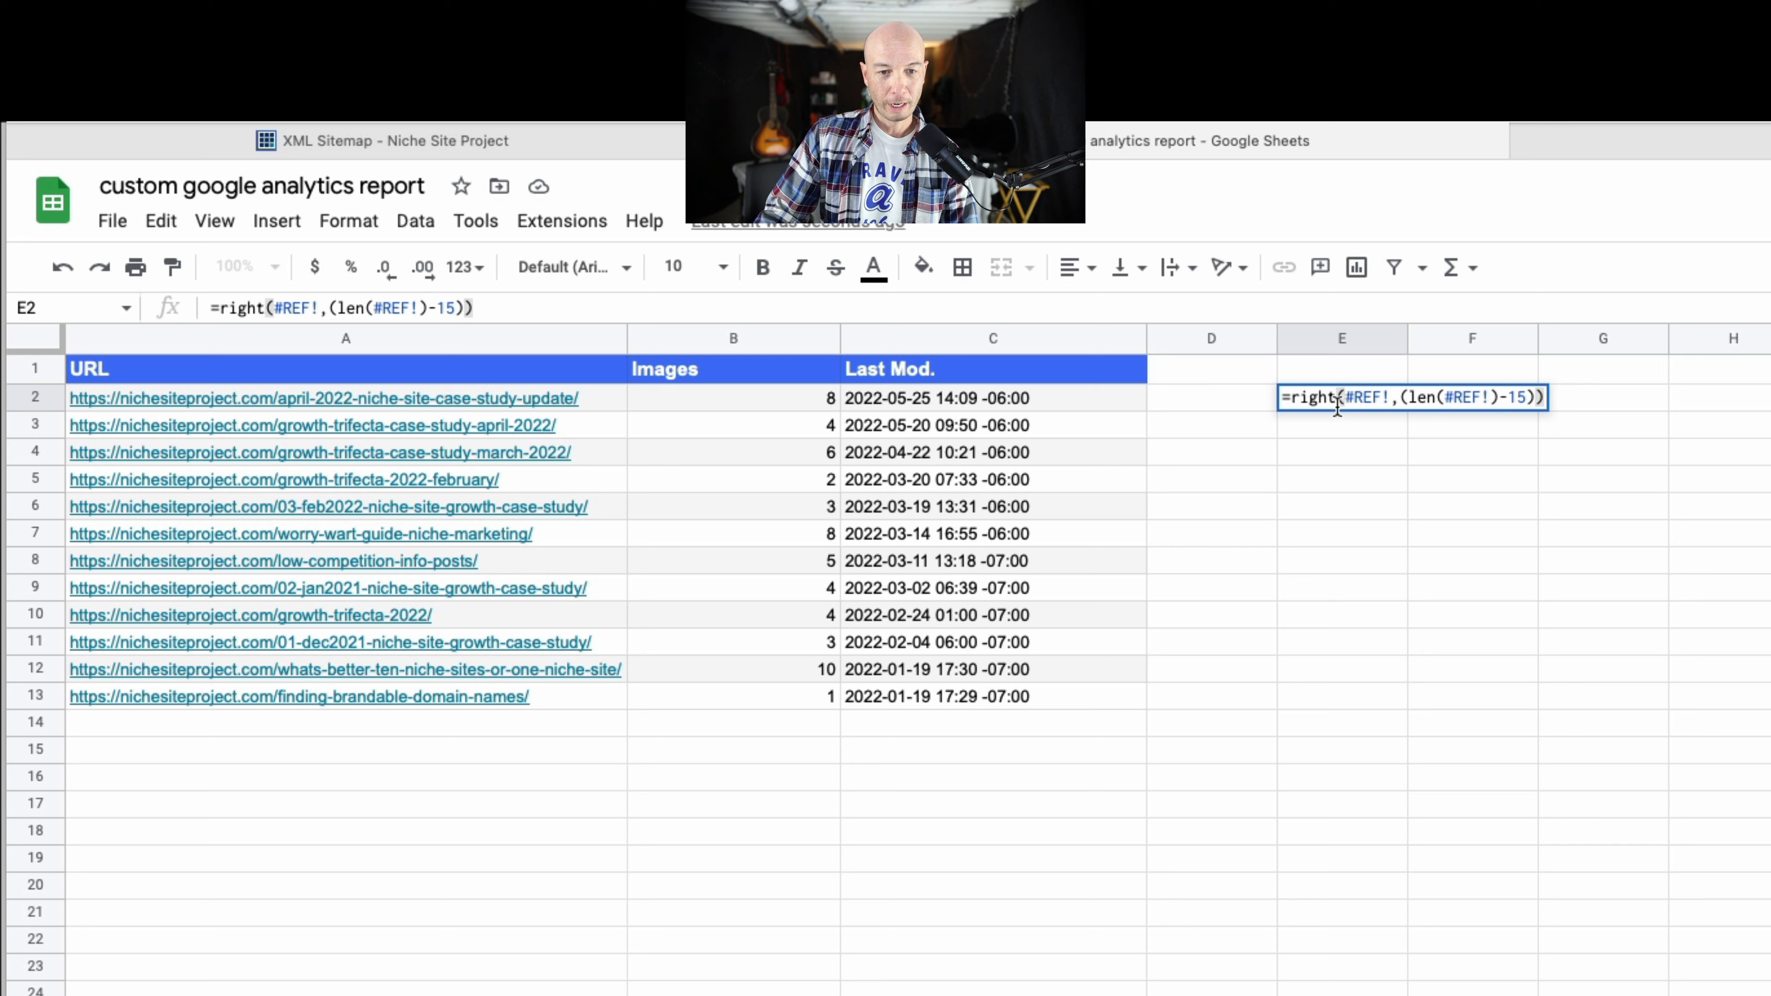
# Replace both broken references in E2's formula with A2, making it =right(A2,(len(A2)-15)).
pyautogui.click(1344, 397)
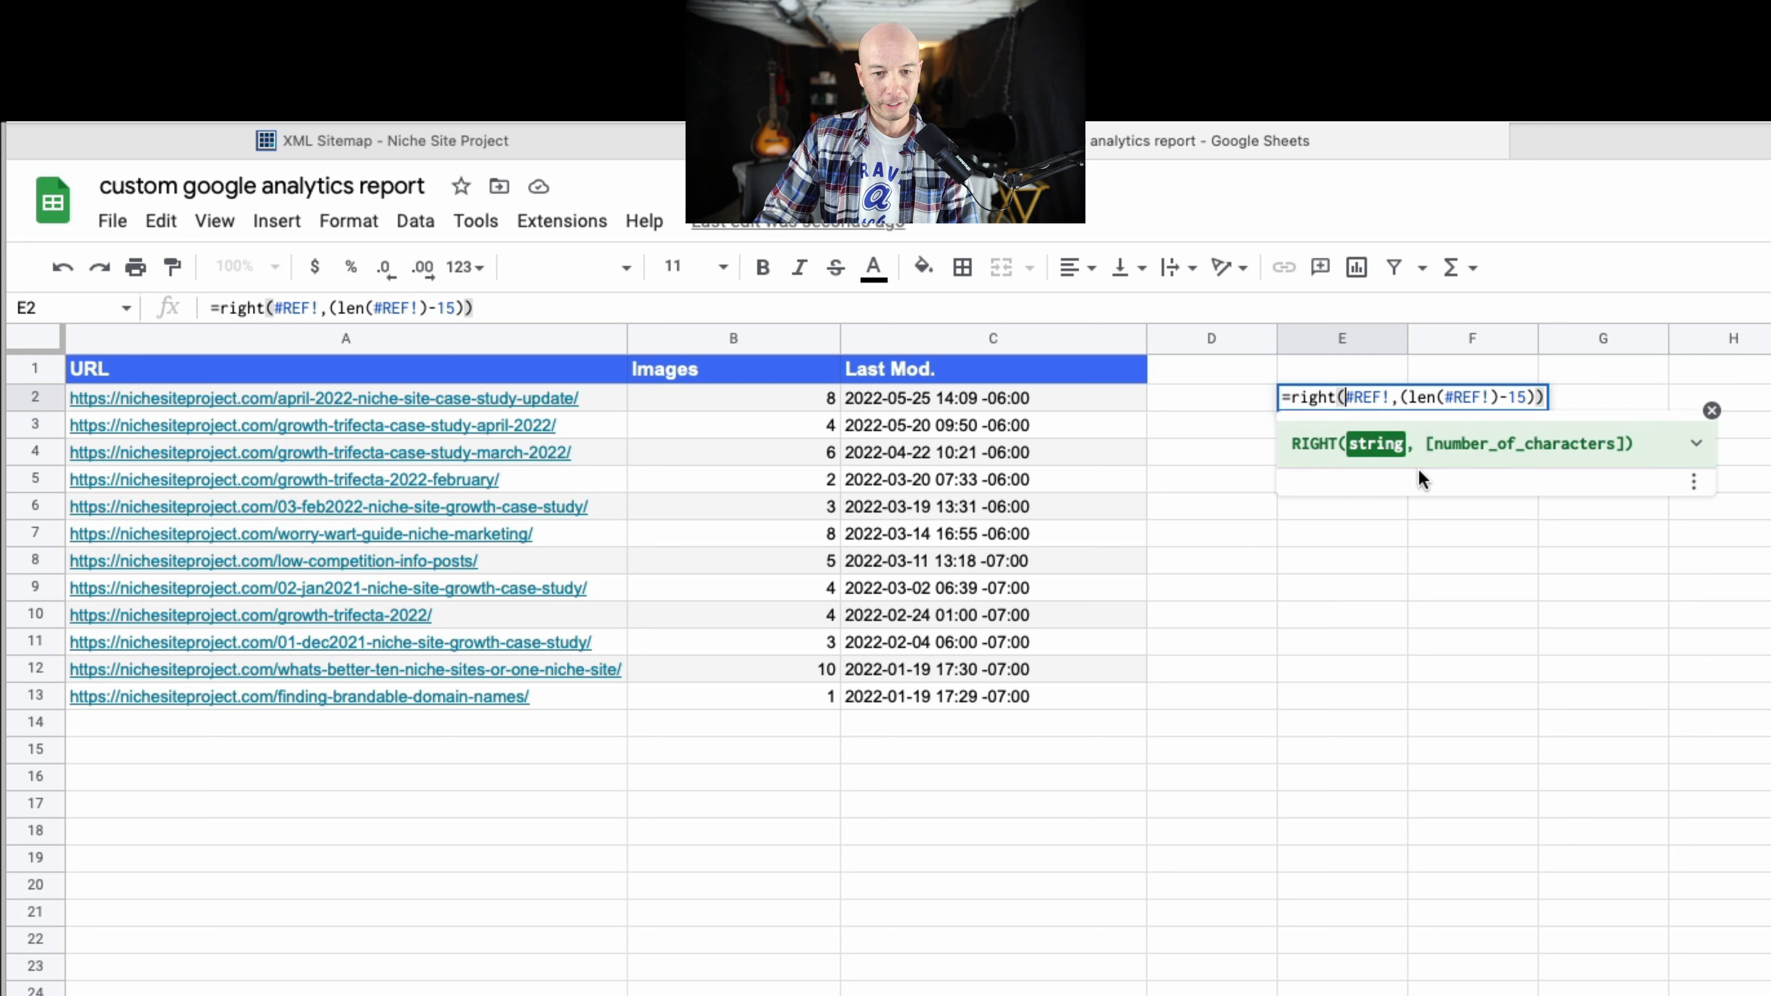
pyautogui.click(589, 397)
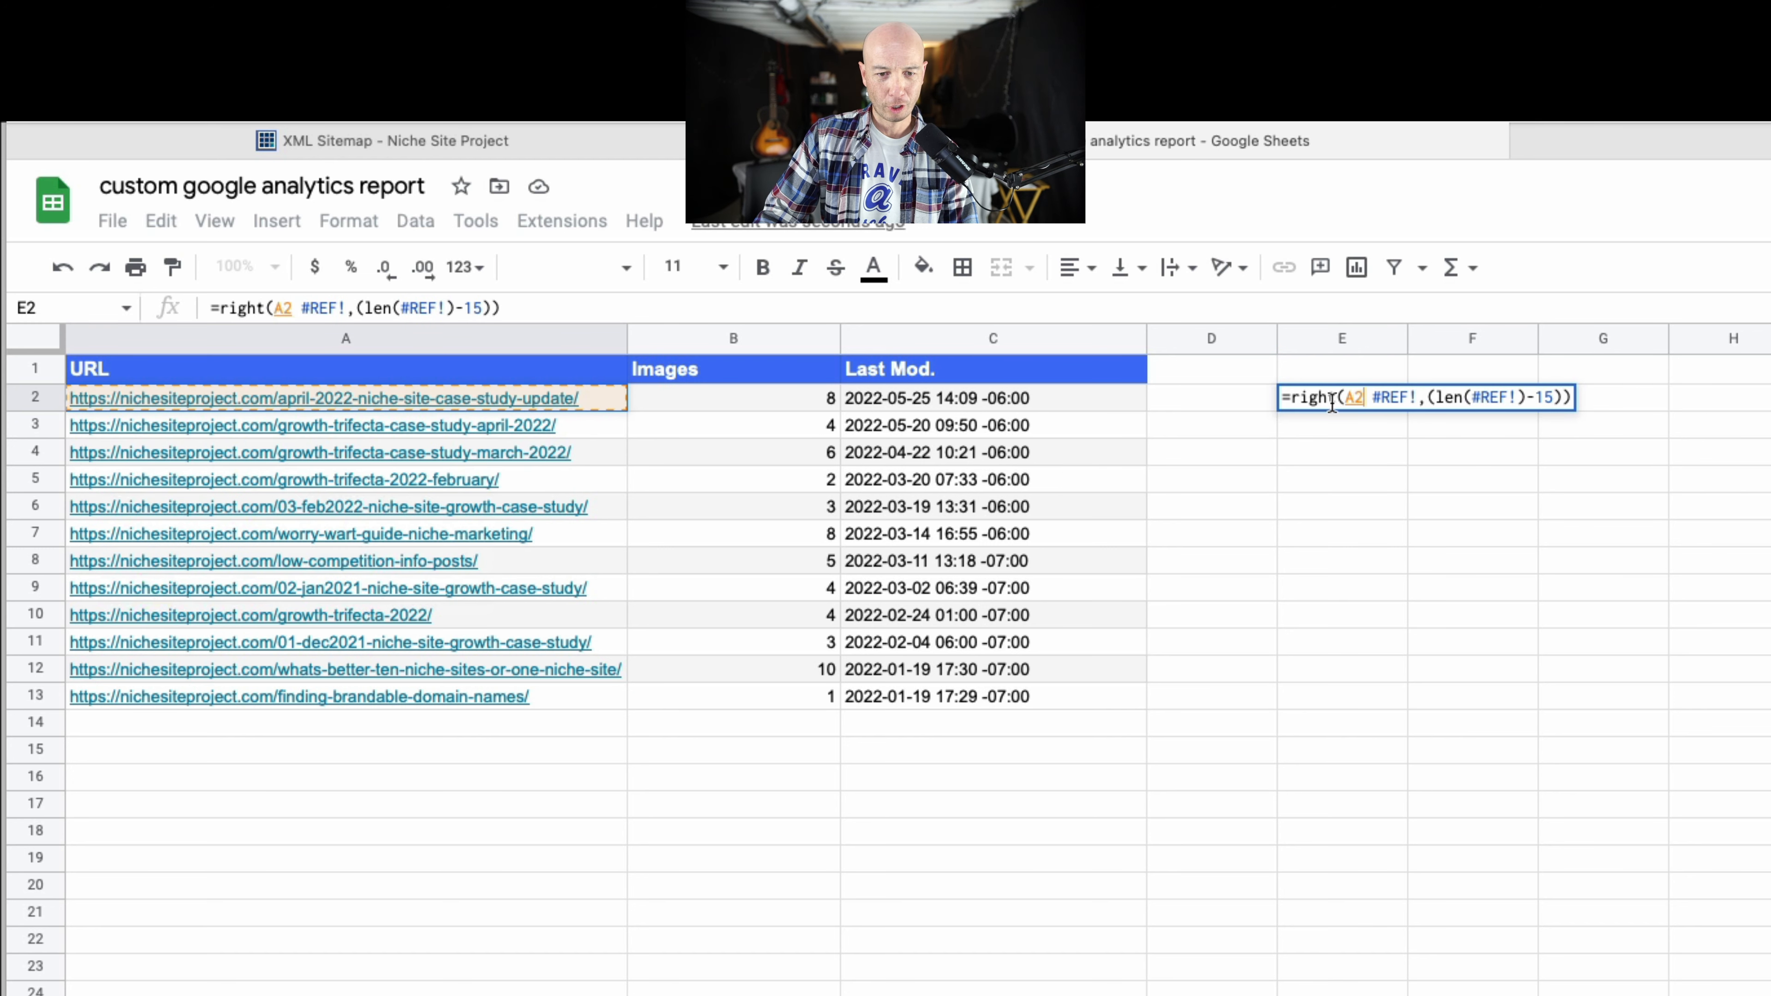
pyautogui.moveTo(1365, 404); pyautogui.dragTo(1417, 402)
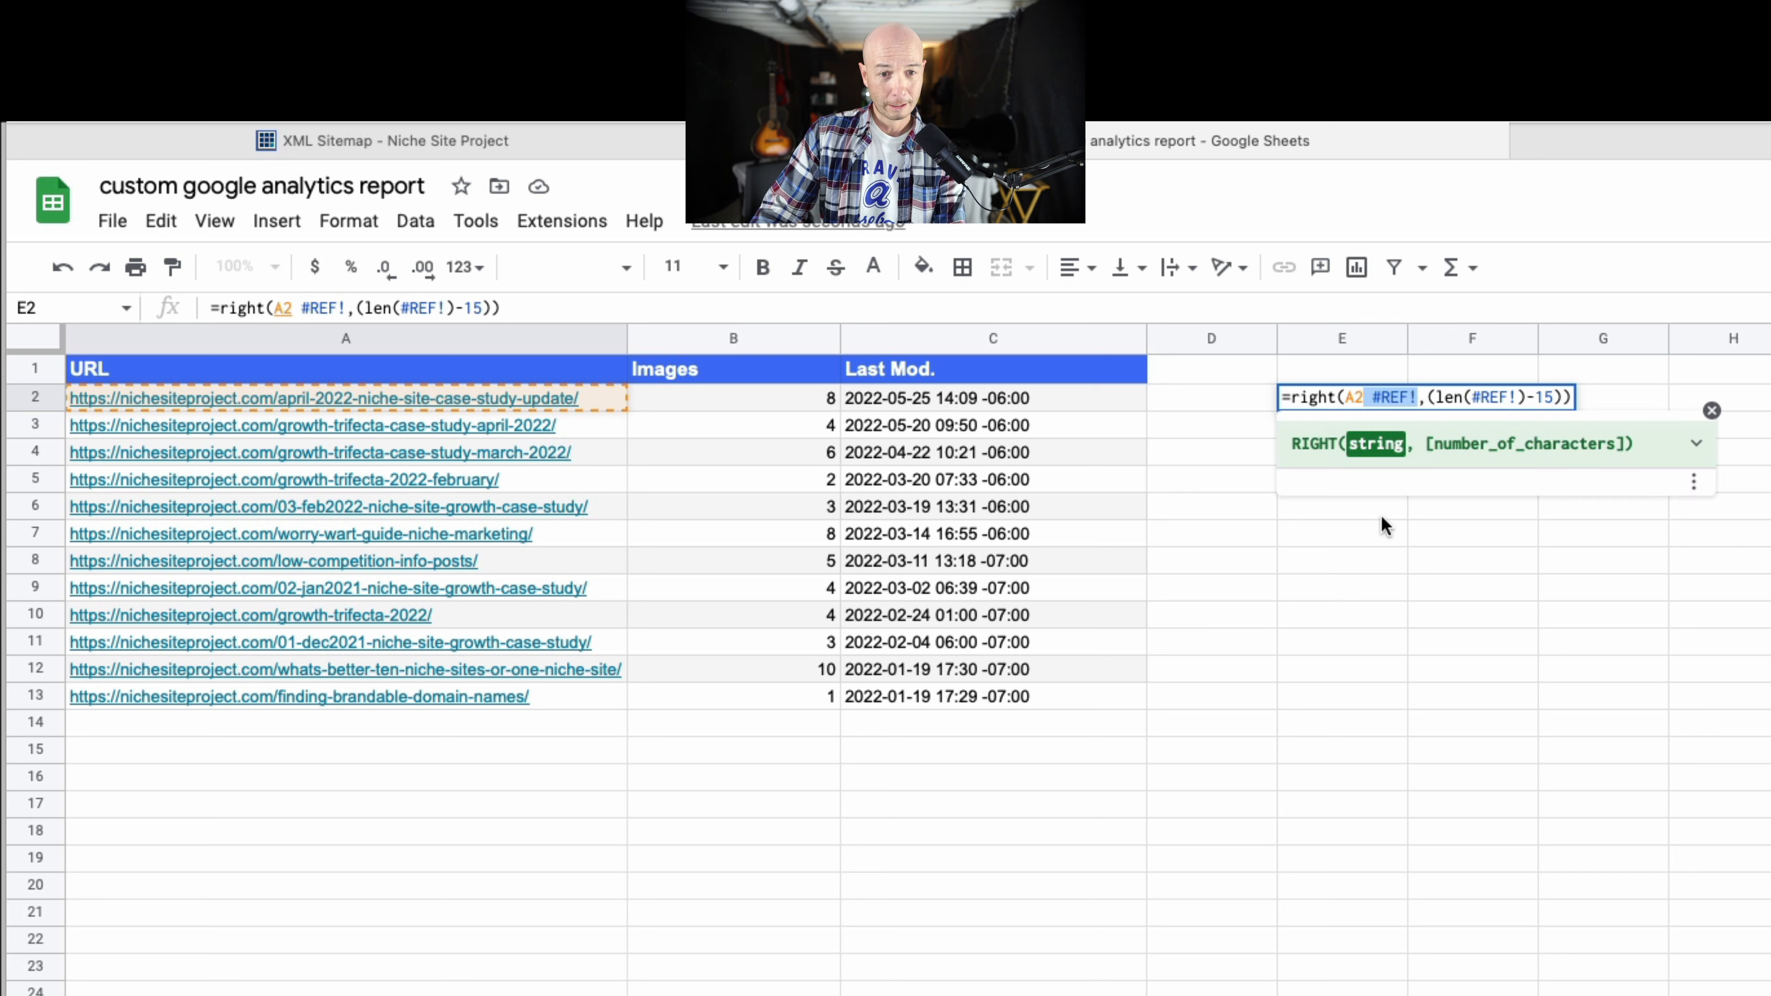
pyautogui.press('BackSpace')
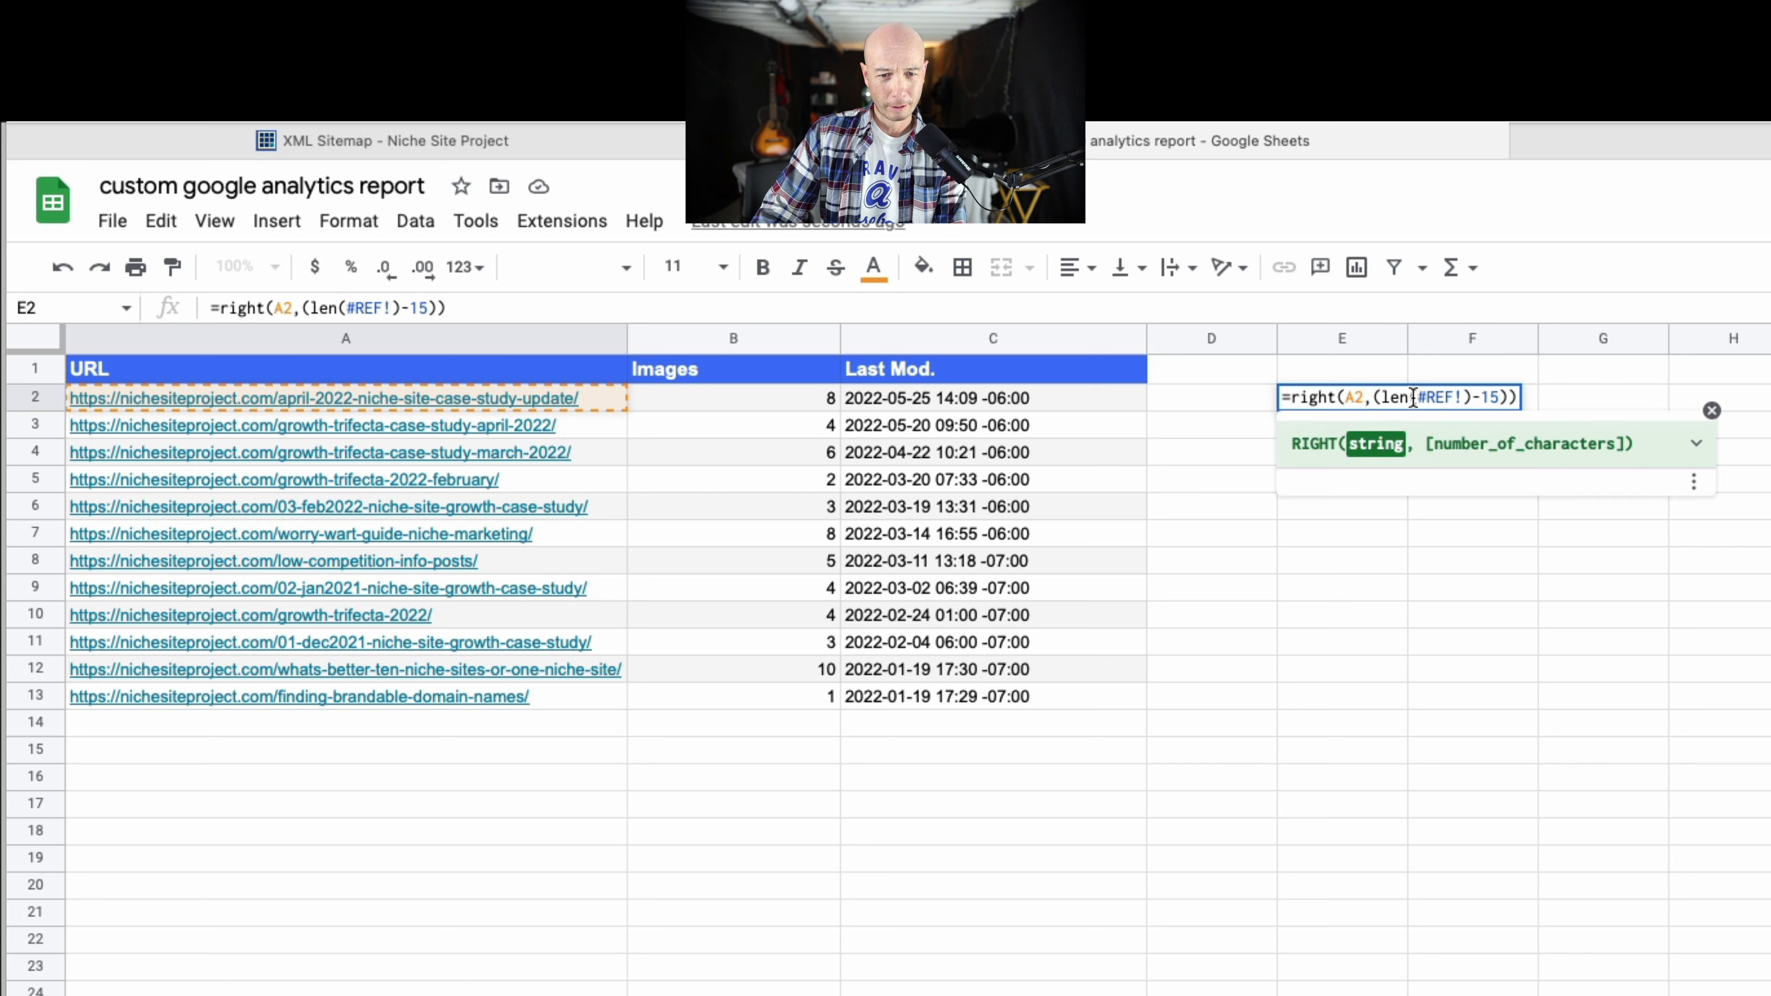
pyautogui.moveTo(1417, 399); pyautogui.dragTo(1463, 403)
pyautogui.press('BackSpace')
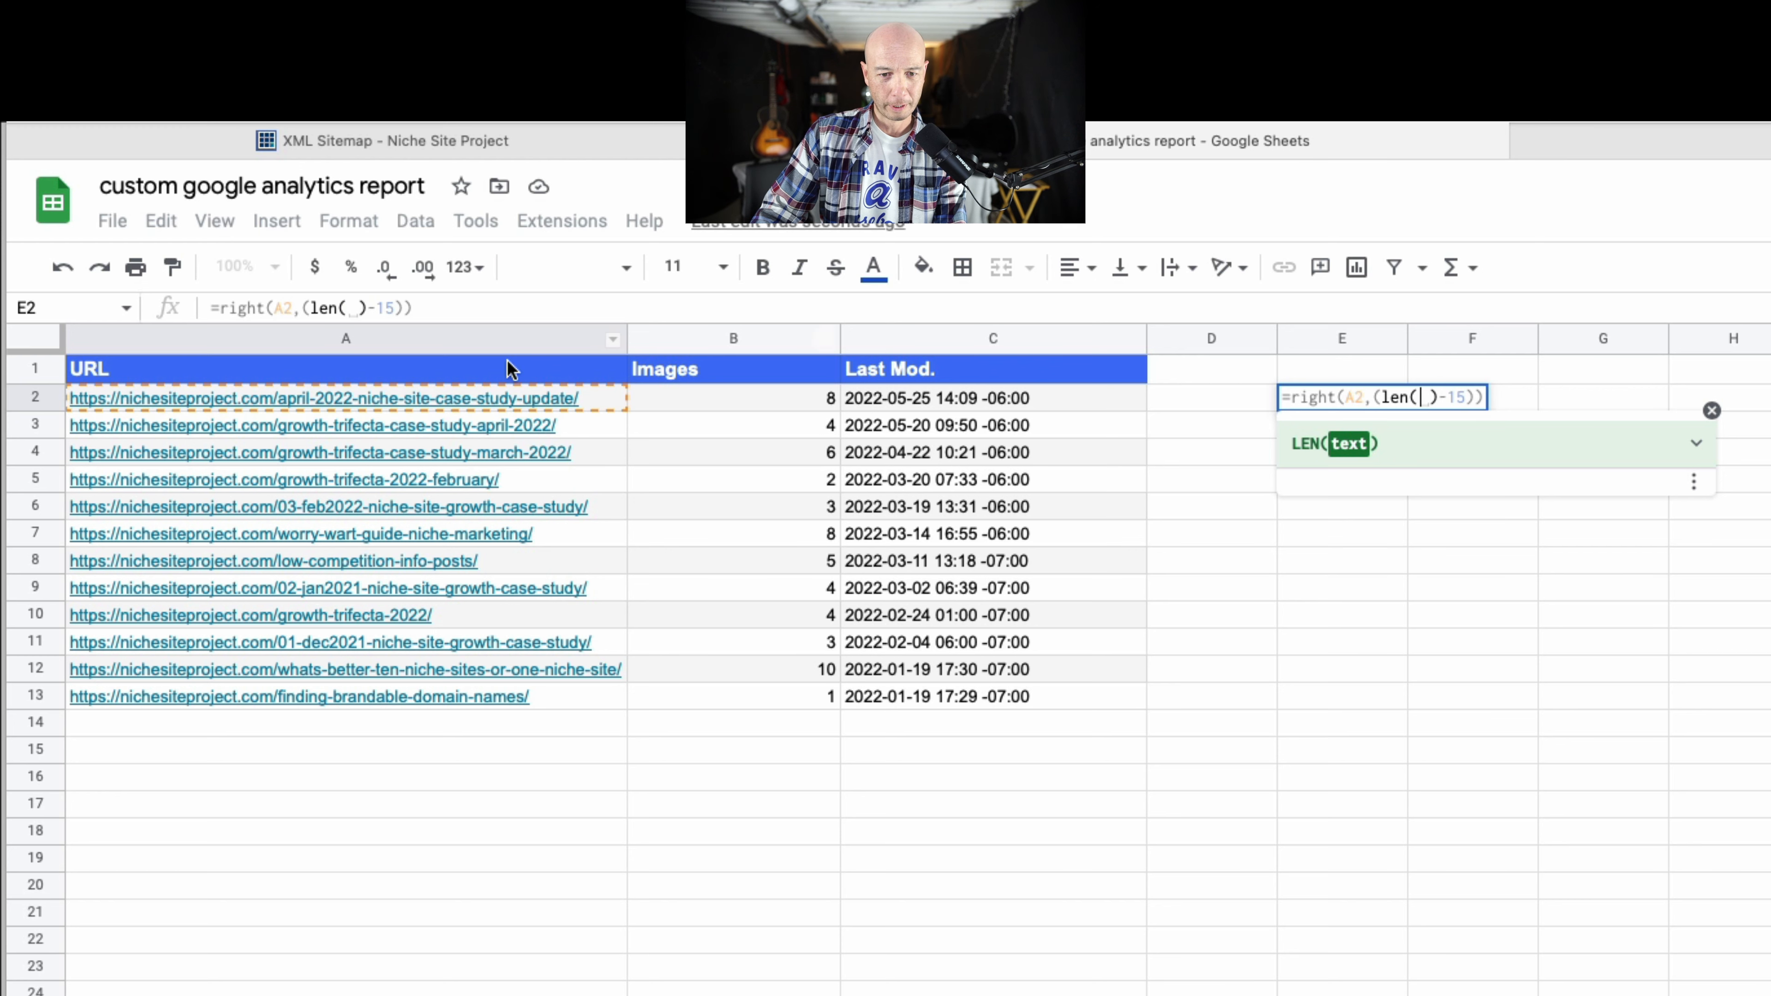
pyautogui.click(217, 399)
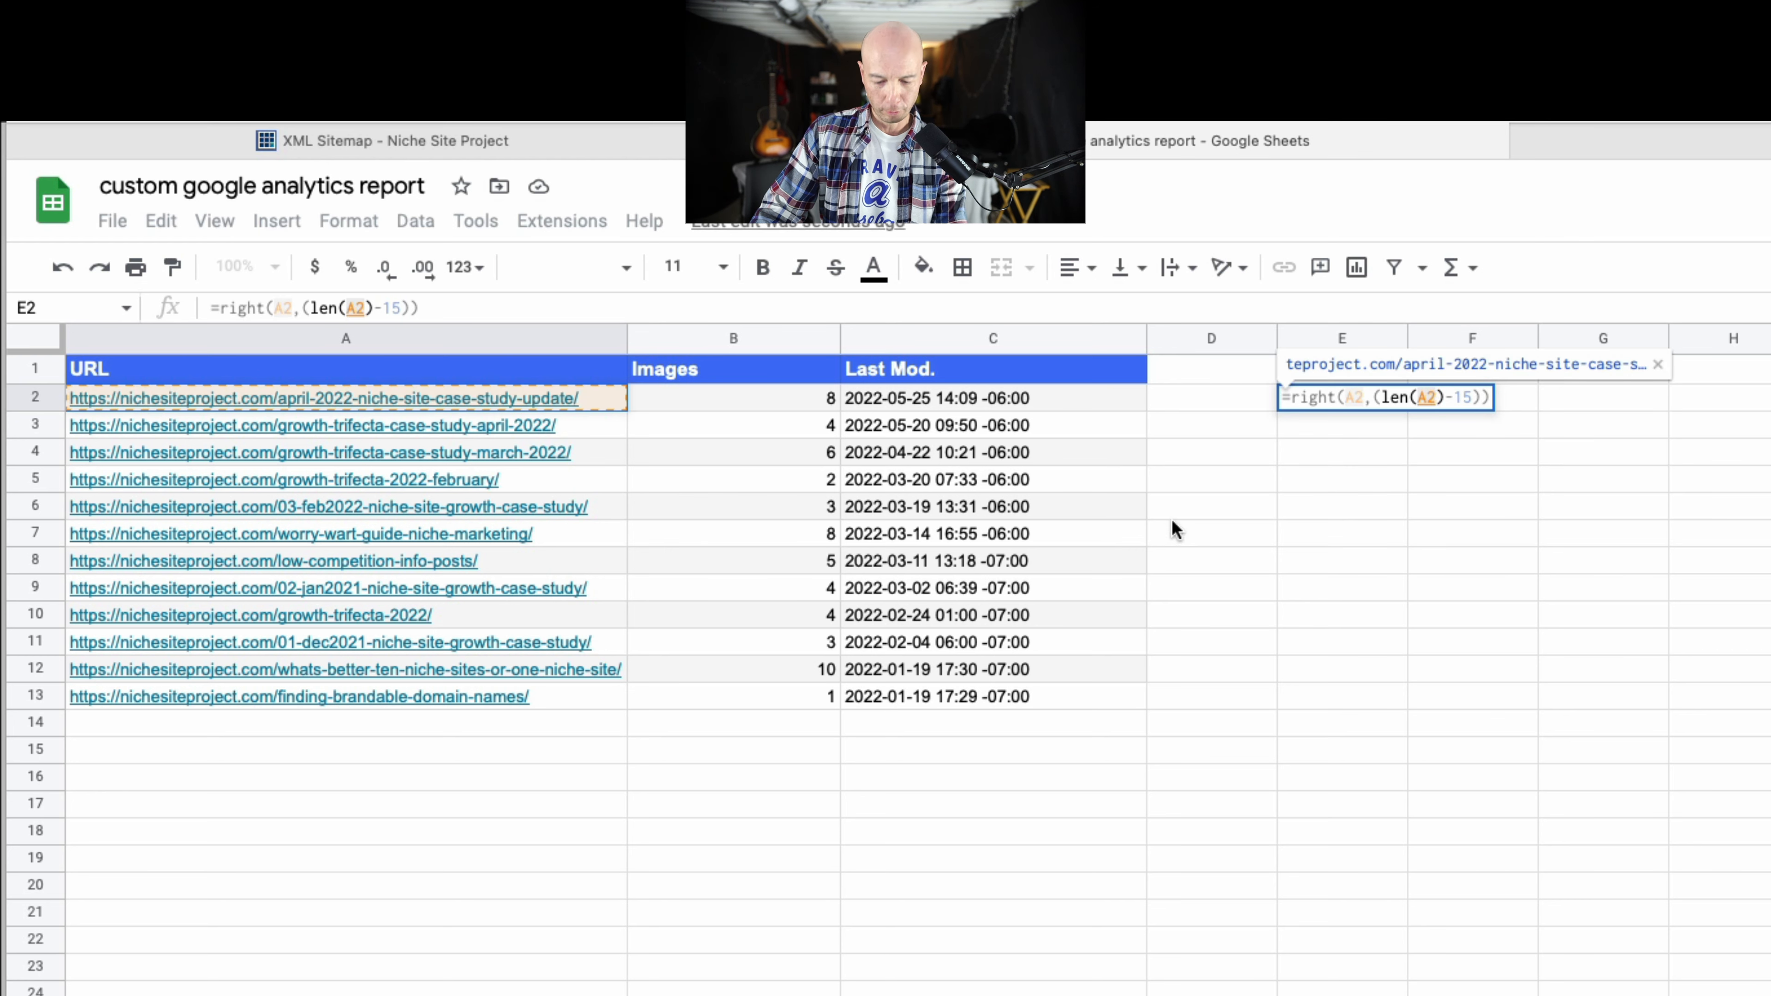
pyautogui.press('Return')
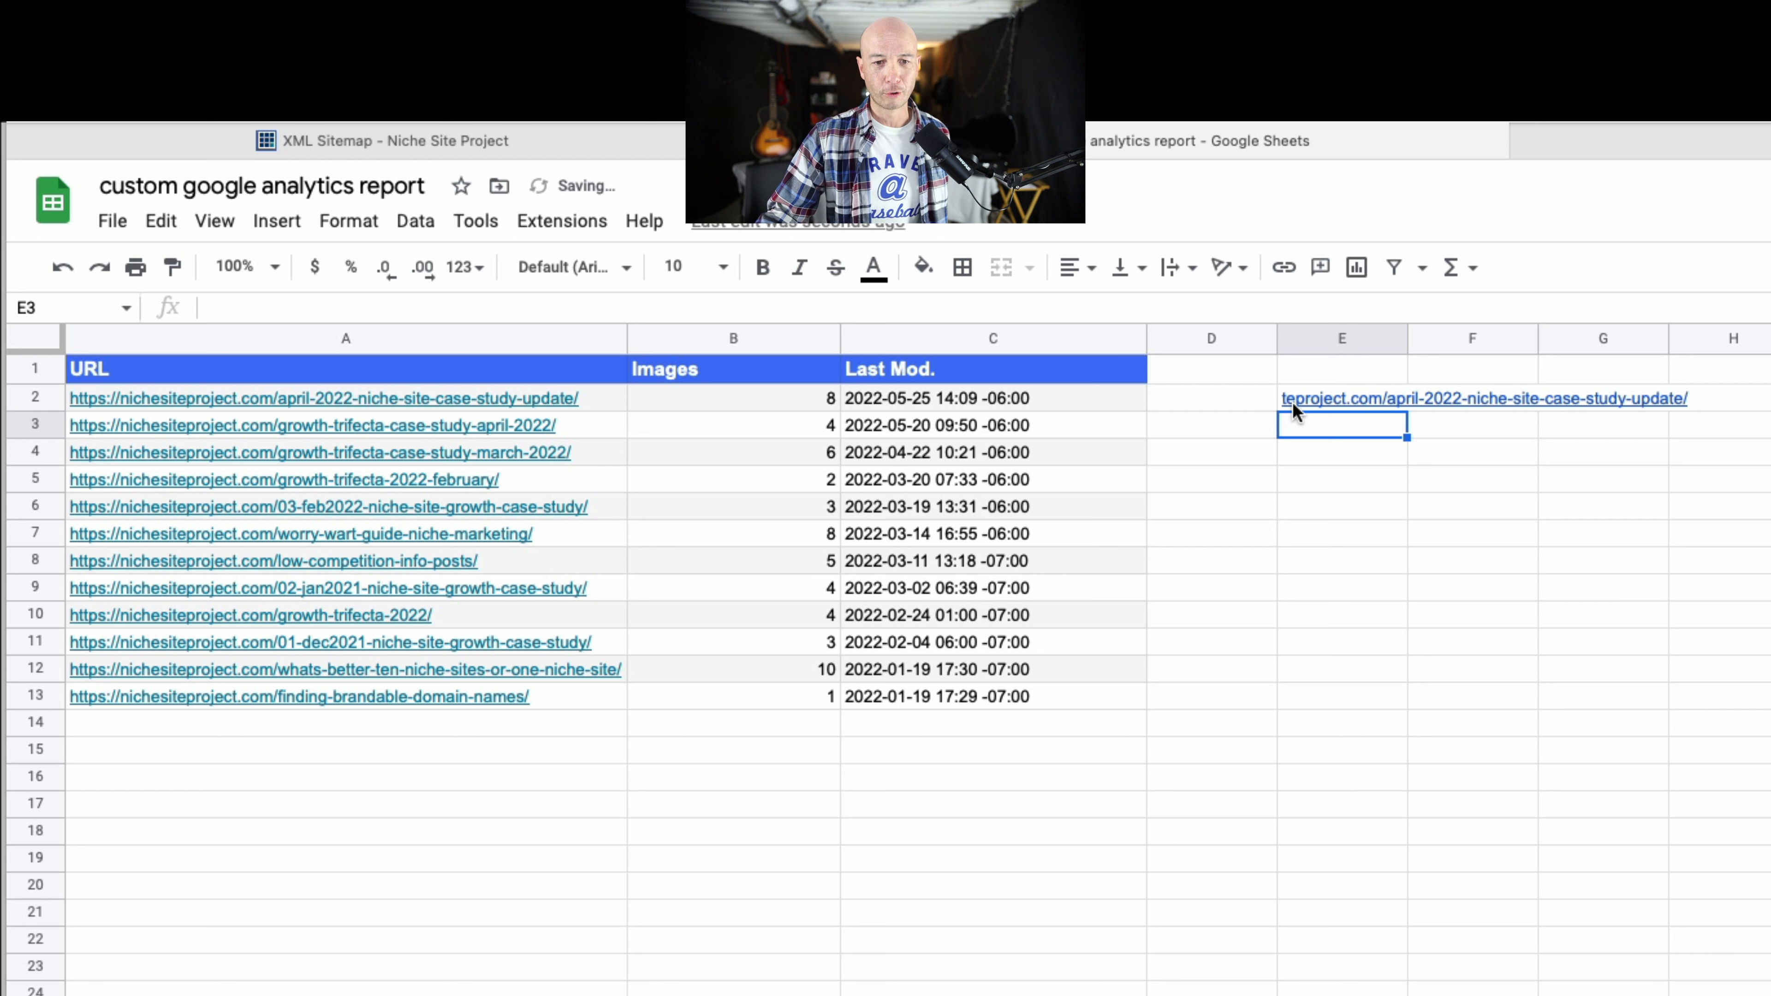
# Widen column E to fit the whole shortened URL in E2.
pyautogui.click(1331, 397)
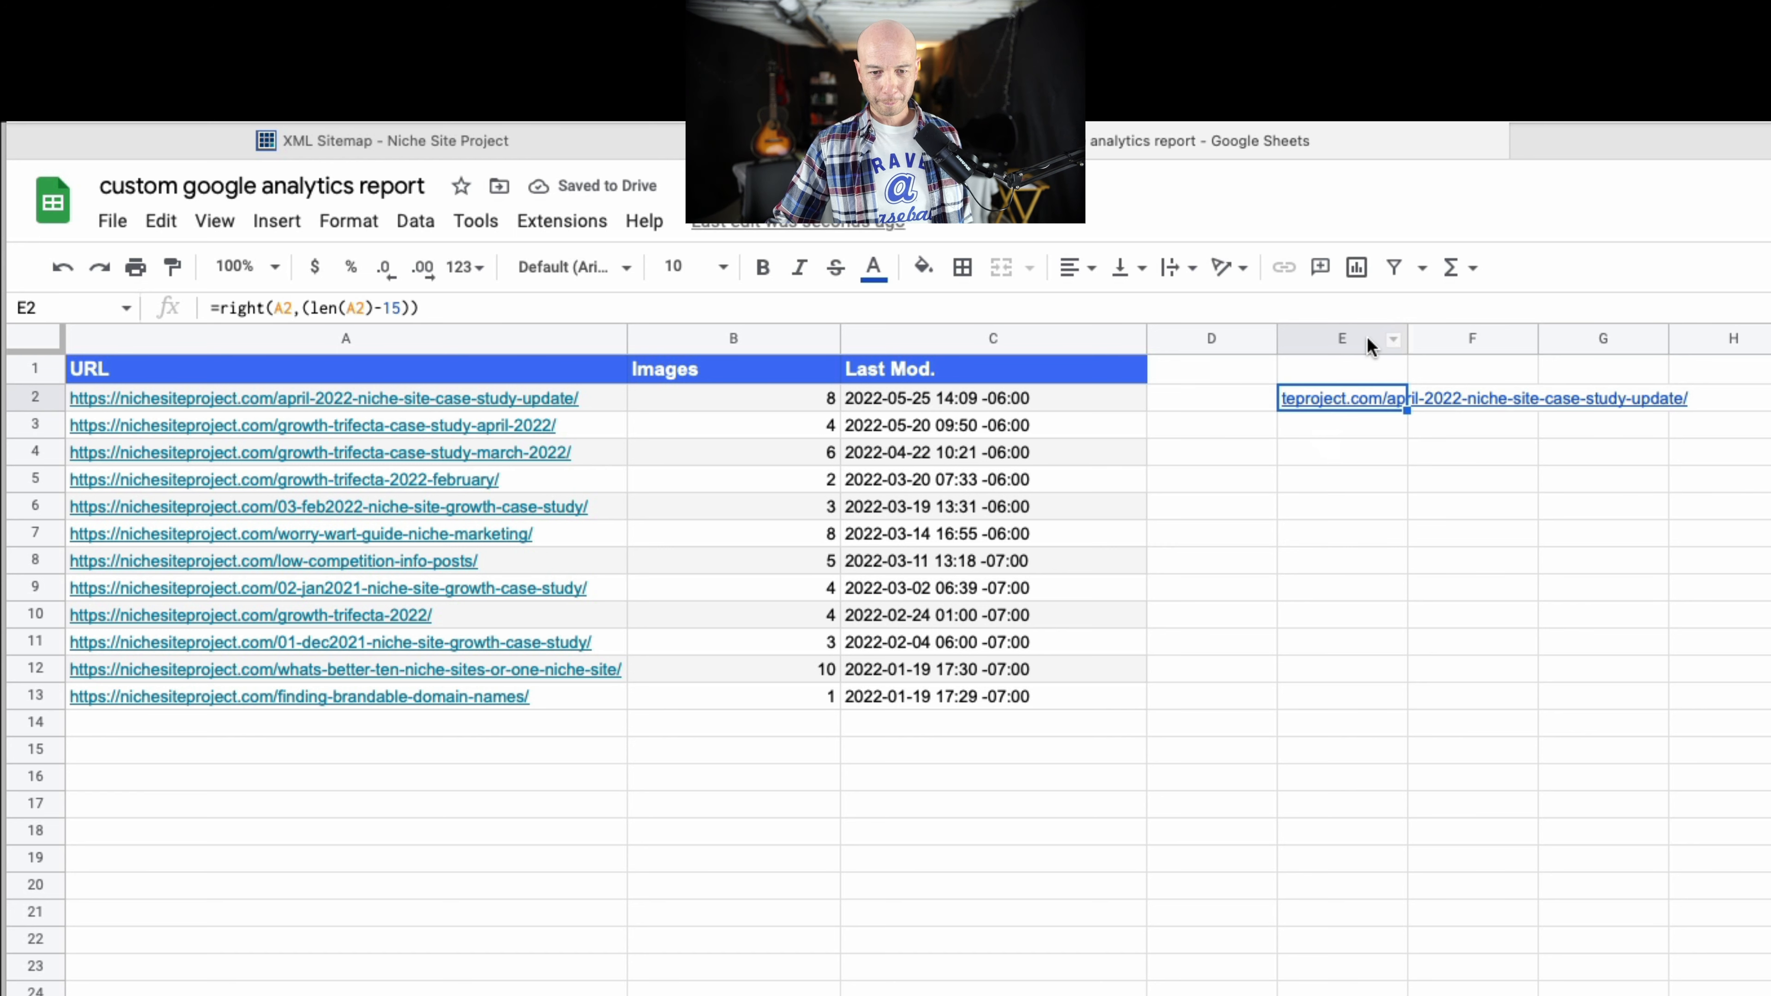
pyautogui.moveTo(1404, 341); pyautogui.dragTo(1717, 342)
pyautogui.moveTo(1338, 408)
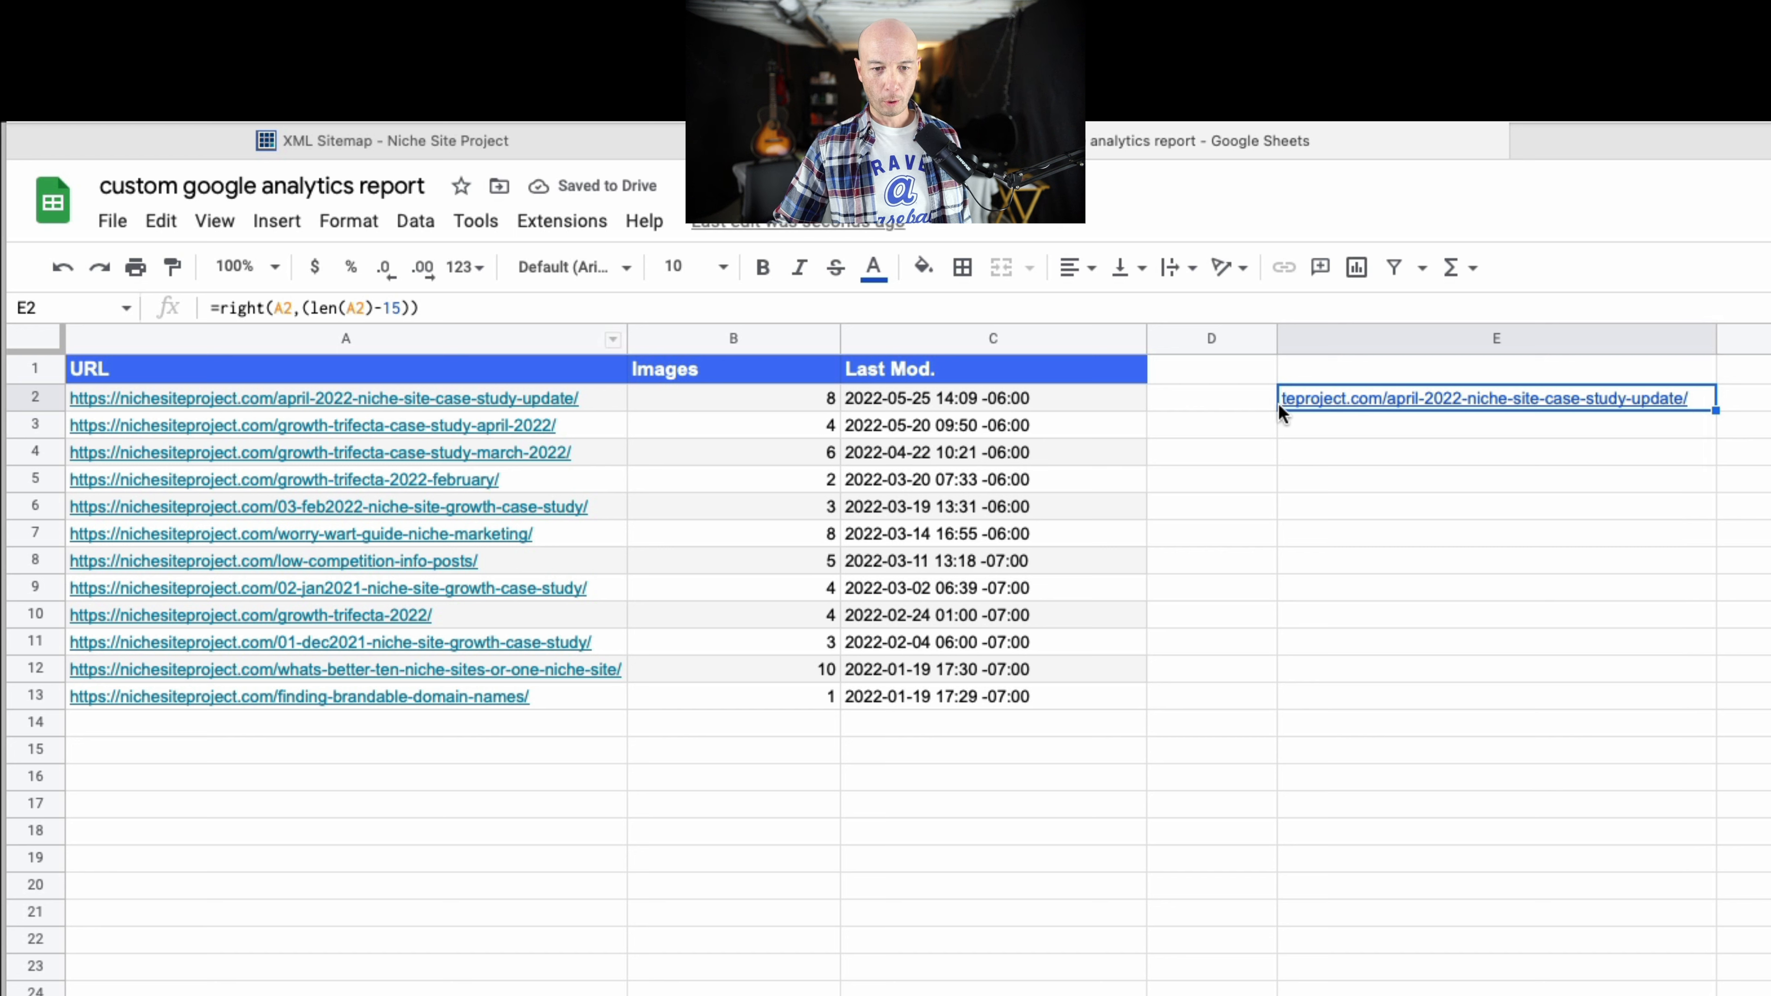
# Set the number of characters subtracted in E2's formula to 20.
pyautogui.press('Return')
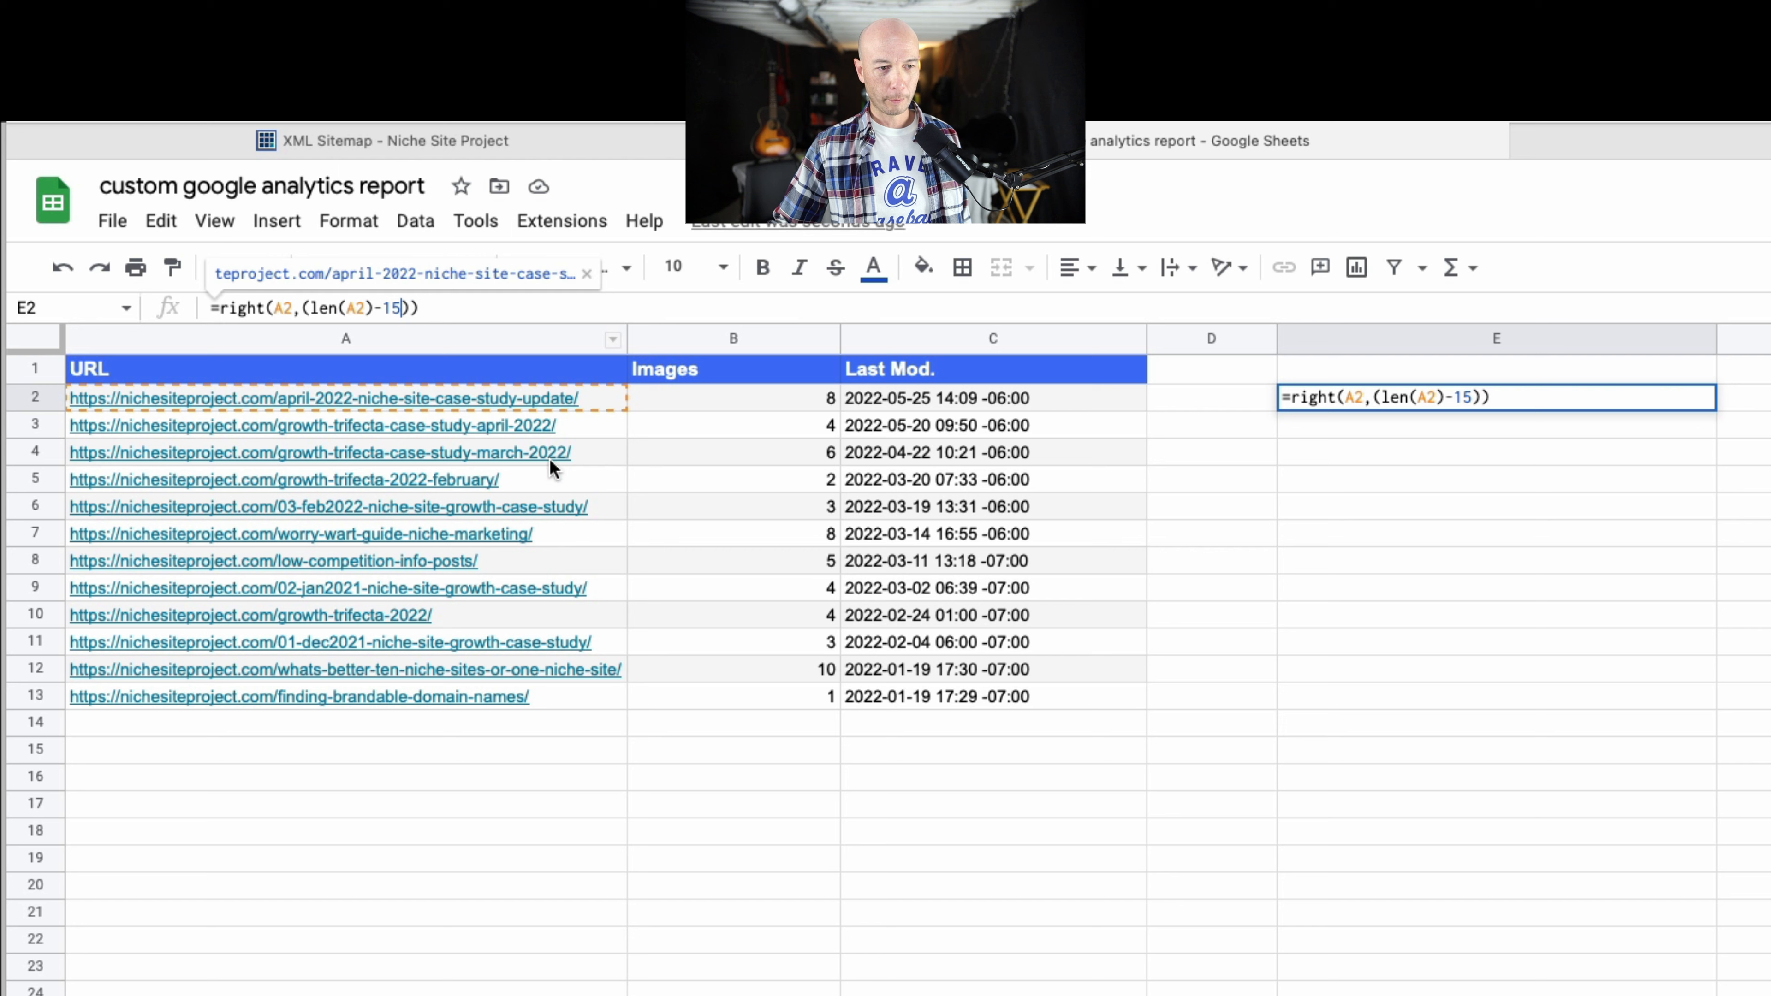
pyautogui.moveTo(549, 459)
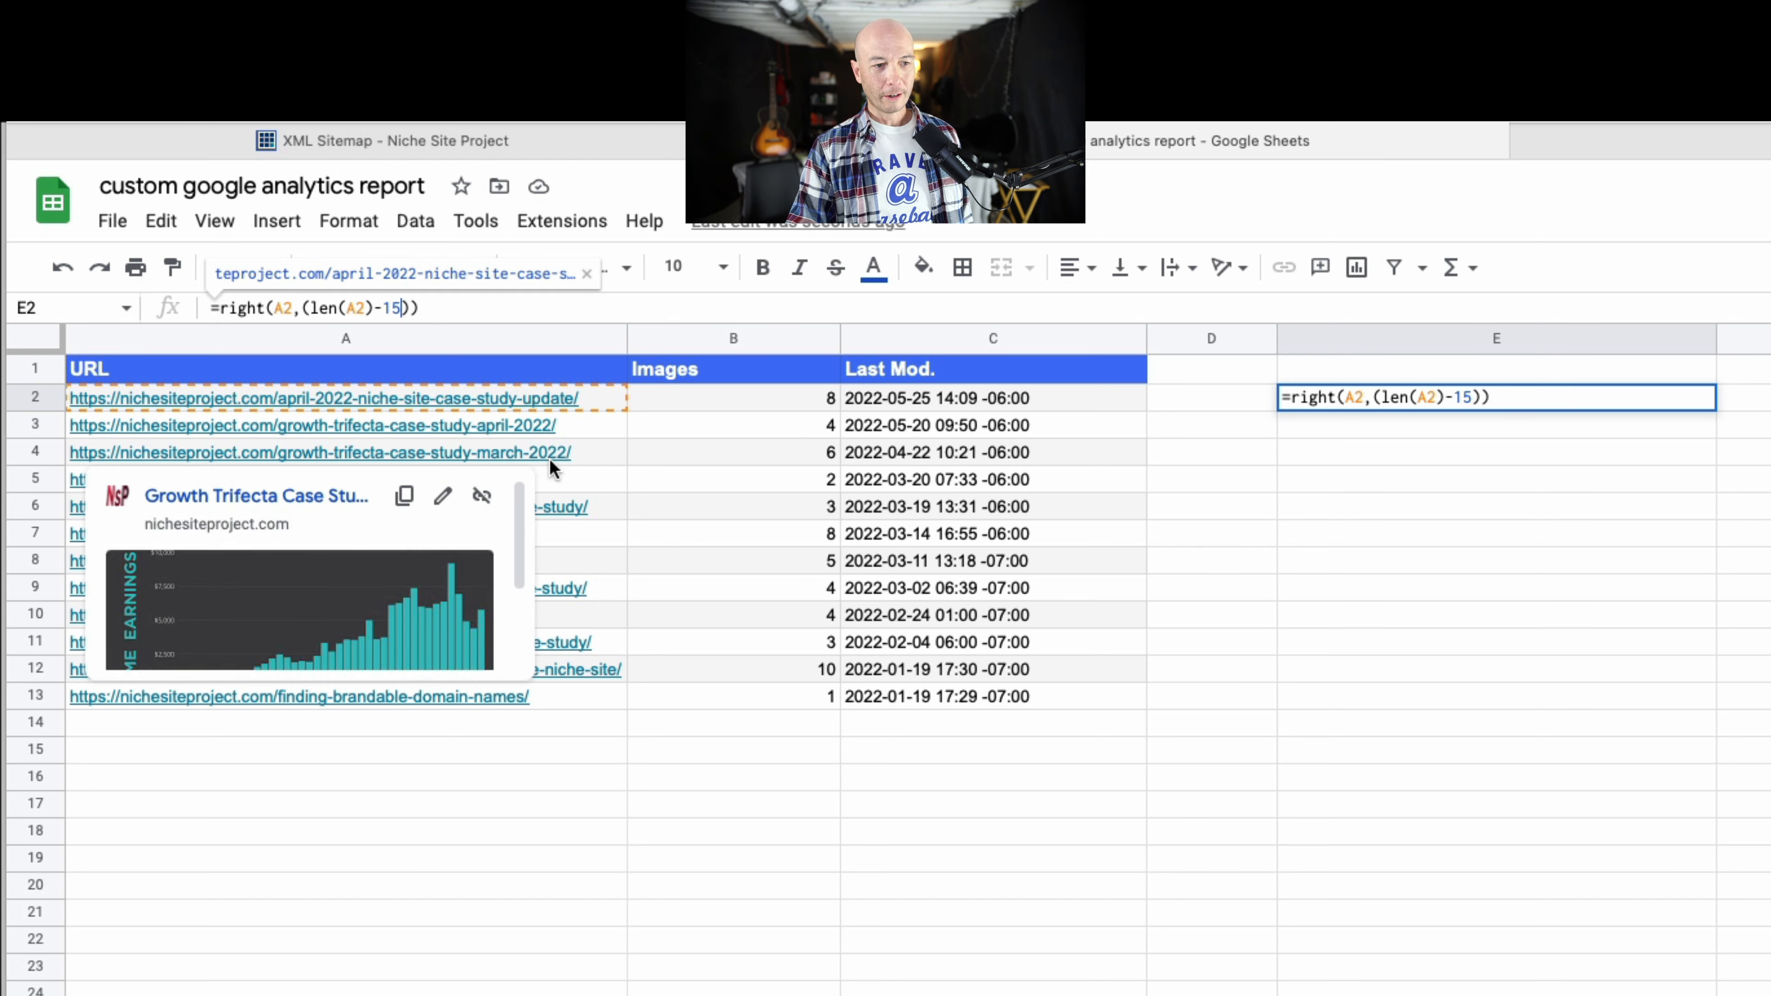
pyautogui.press('BackSpace')
pyautogui.press('BackSpace')
pyautogui.write('20')
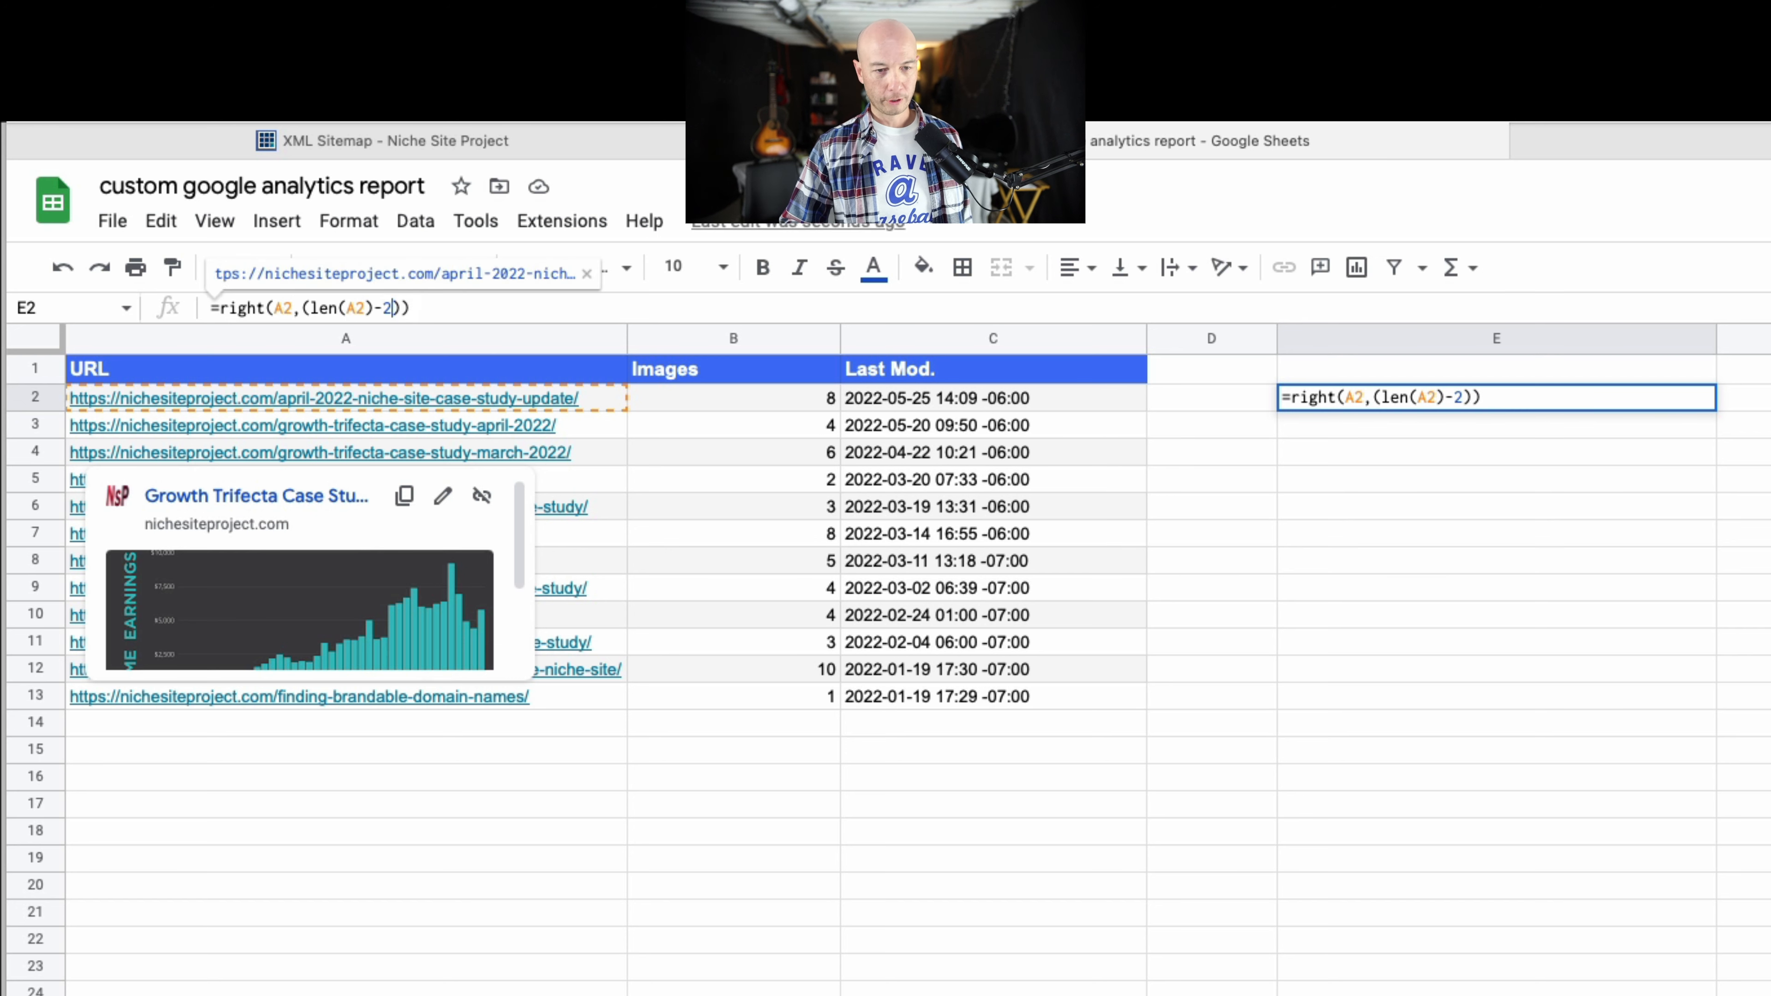
pyautogui.press('Return')
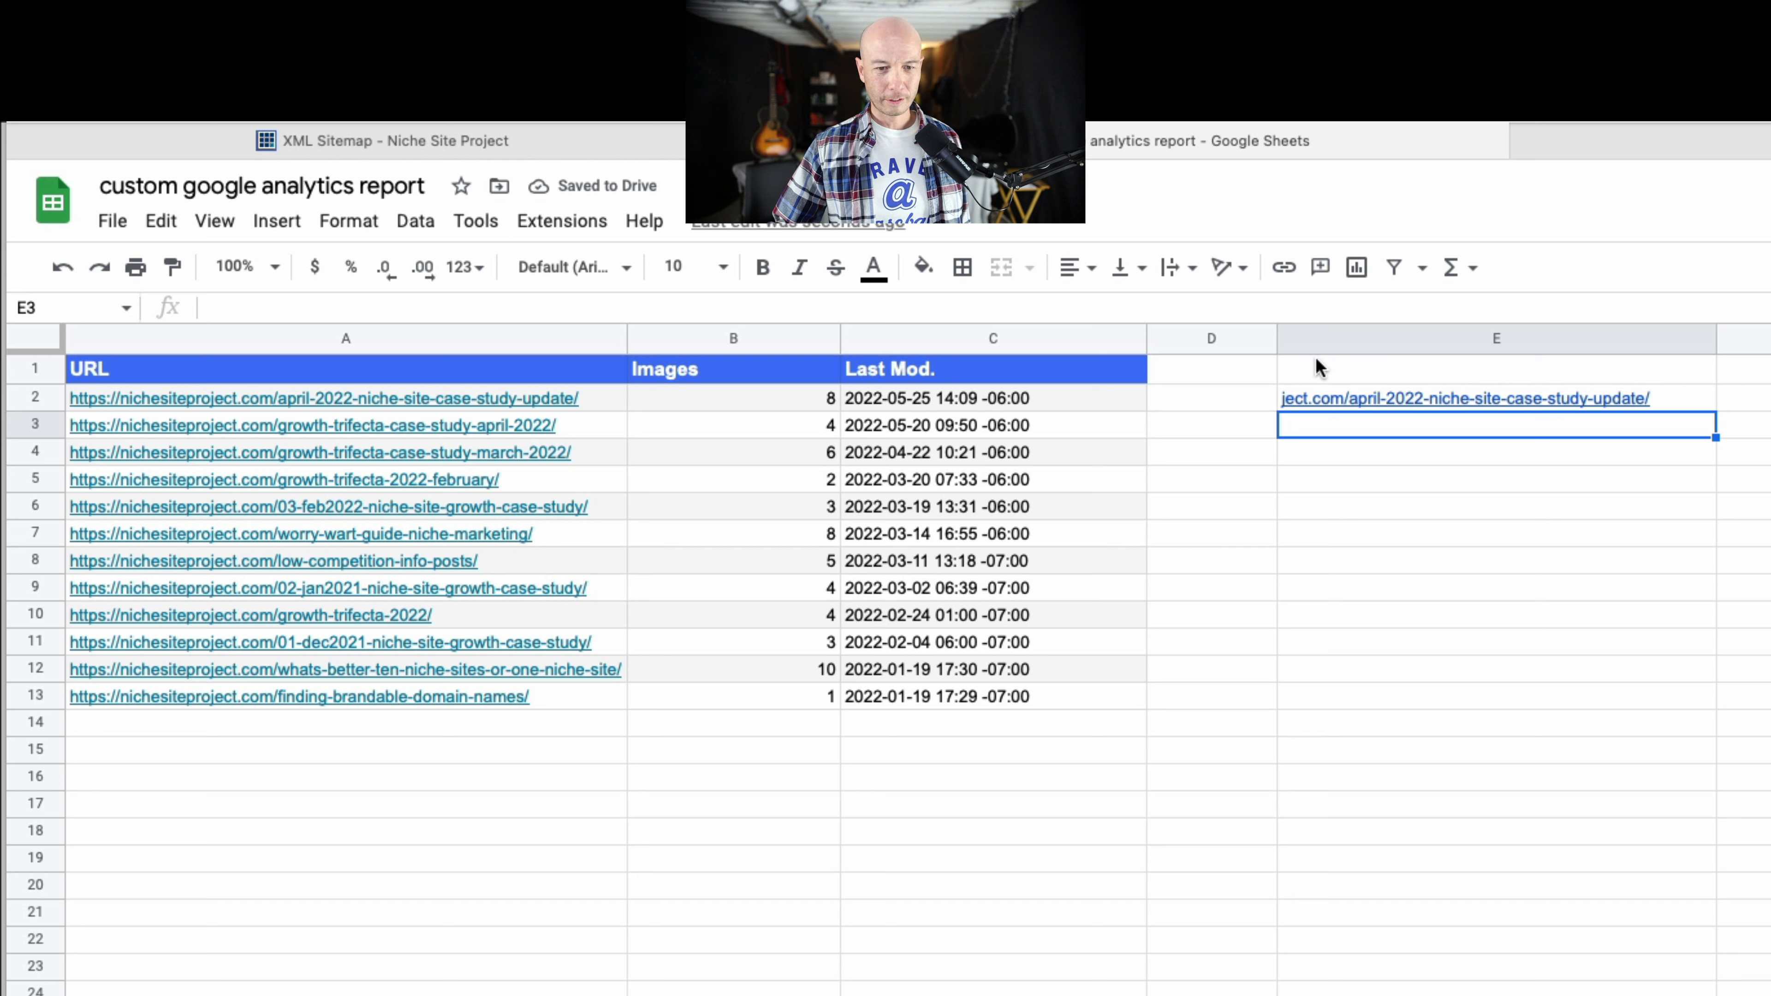
# Increase the number of characters subtracted in E2's formula to 28.
pyautogui.click(1323, 400)
pyautogui.click(400, 308)
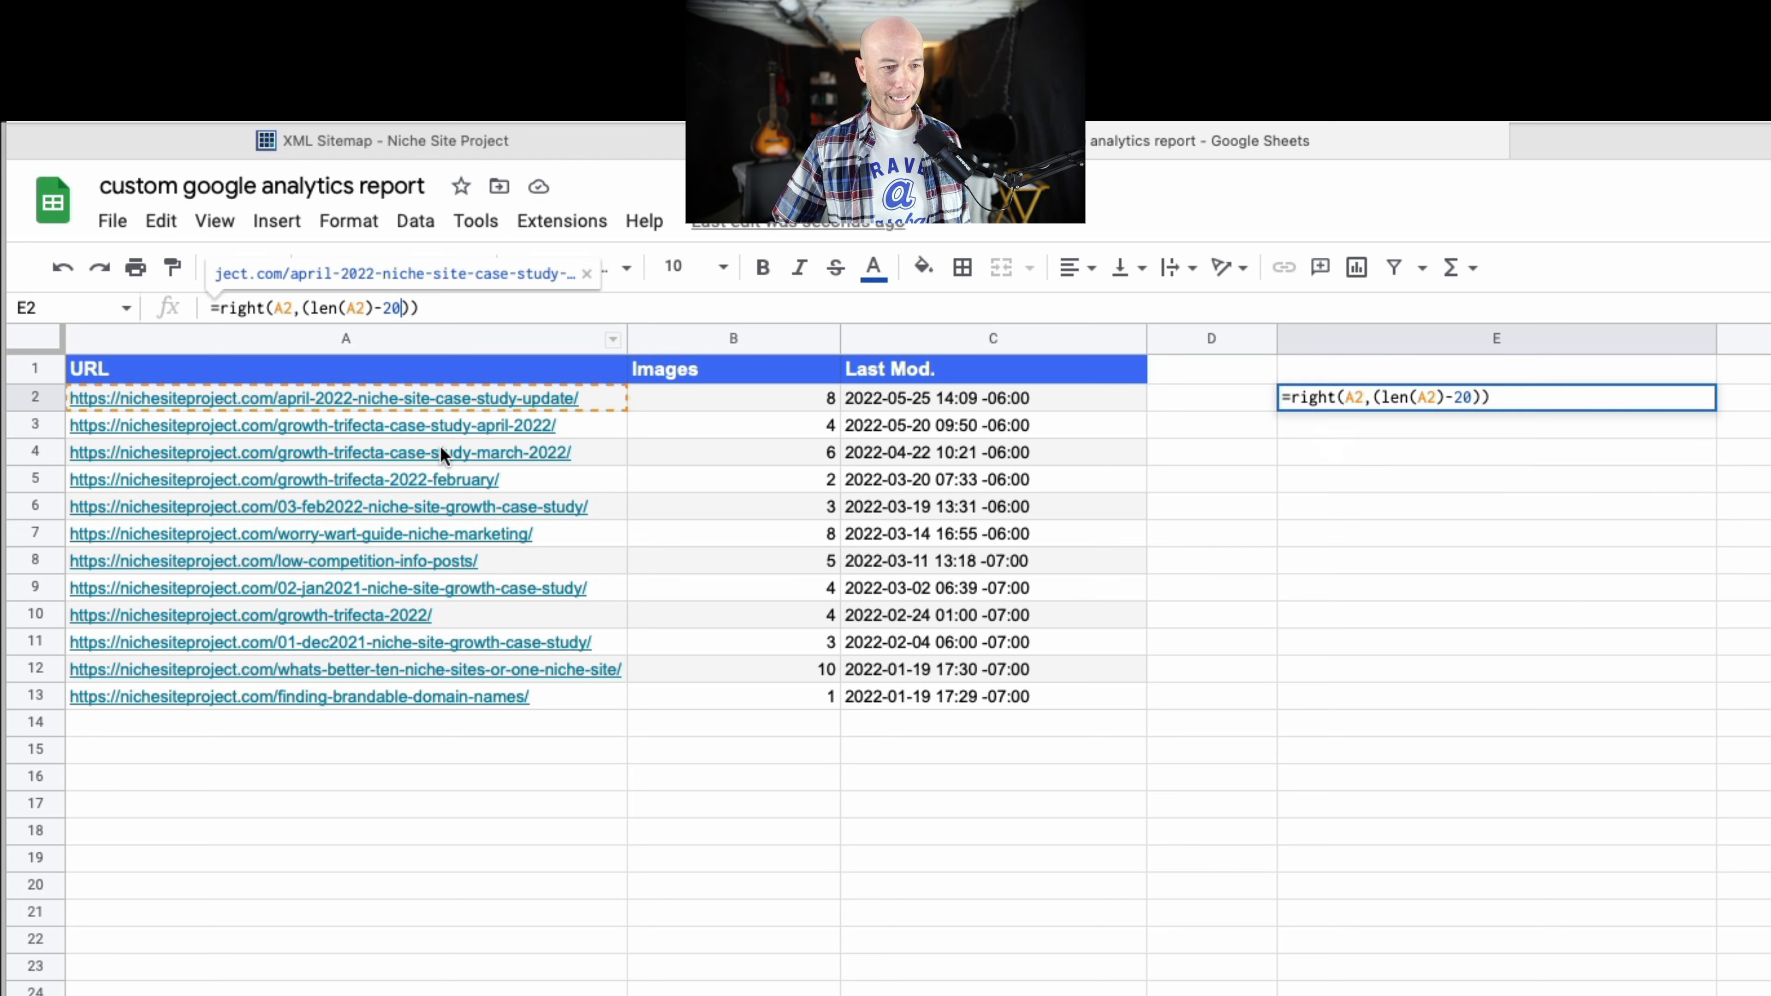
pyautogui.press('Return')
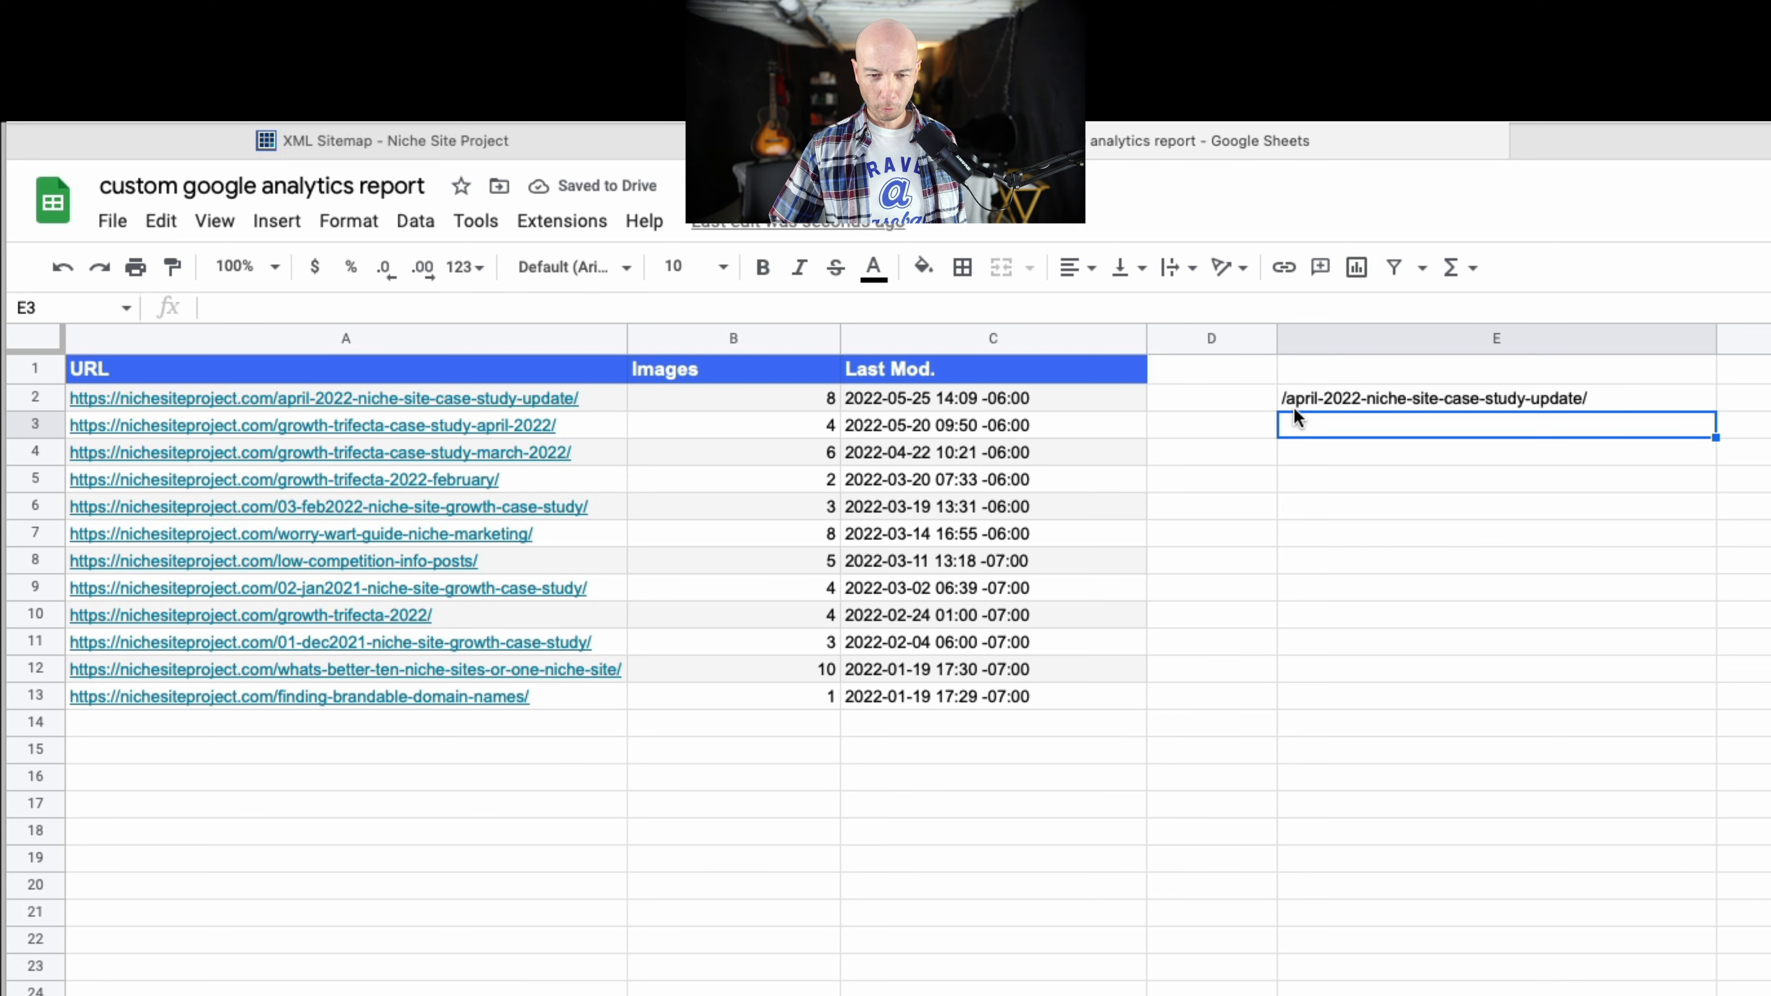
# Set the number of characters subtracted in E2's formula to 29 and fill the formula down through E13.
pyautogui.click(1328, 406)
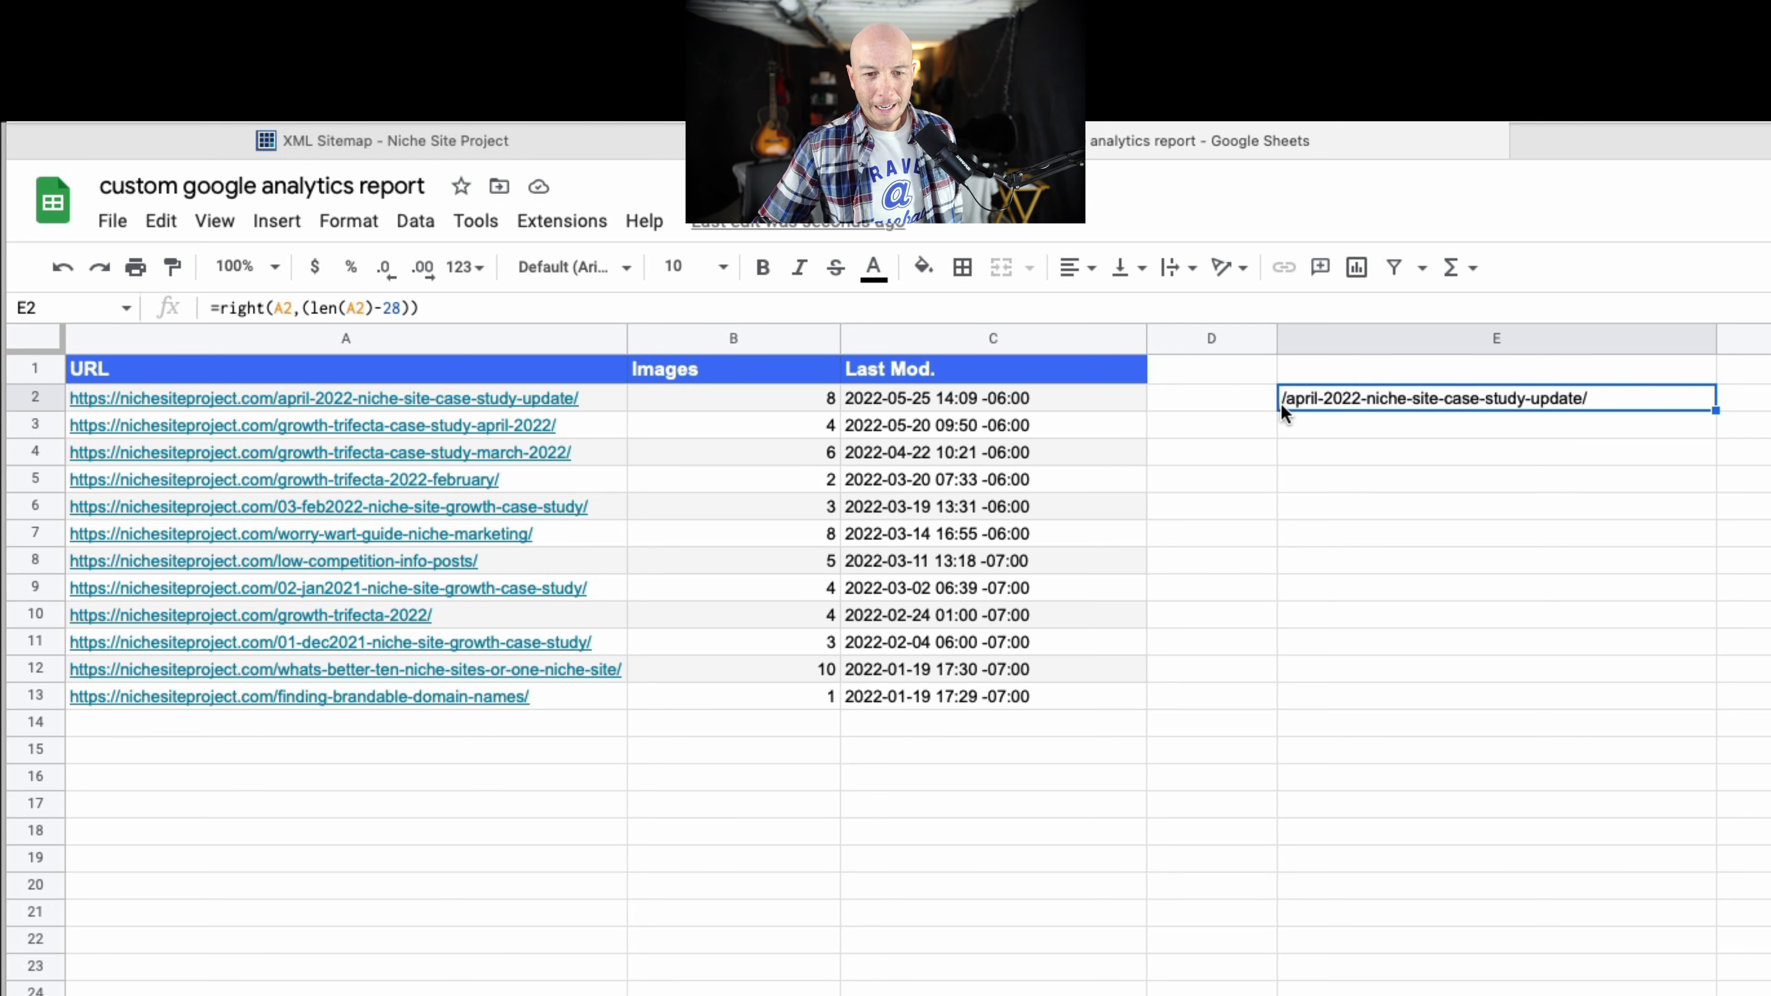
pyautogui.click(392, 308)
pyautogui.press('Delete')
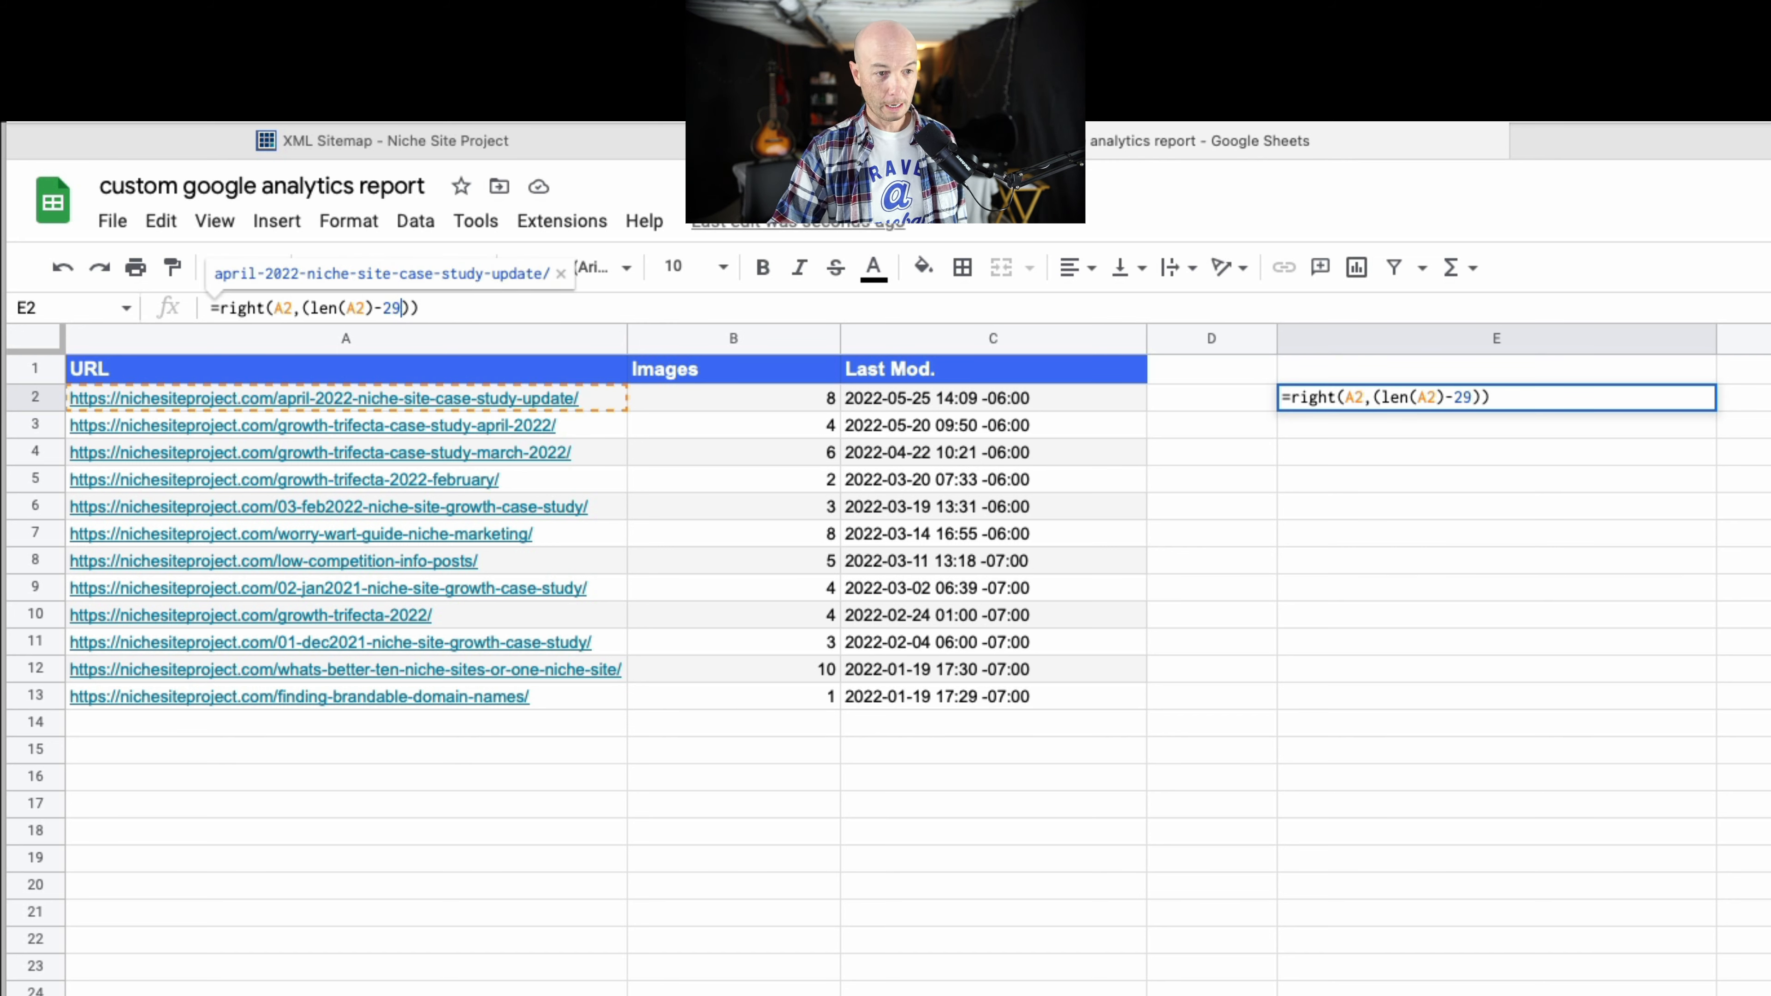
pyautogui.press('Return')
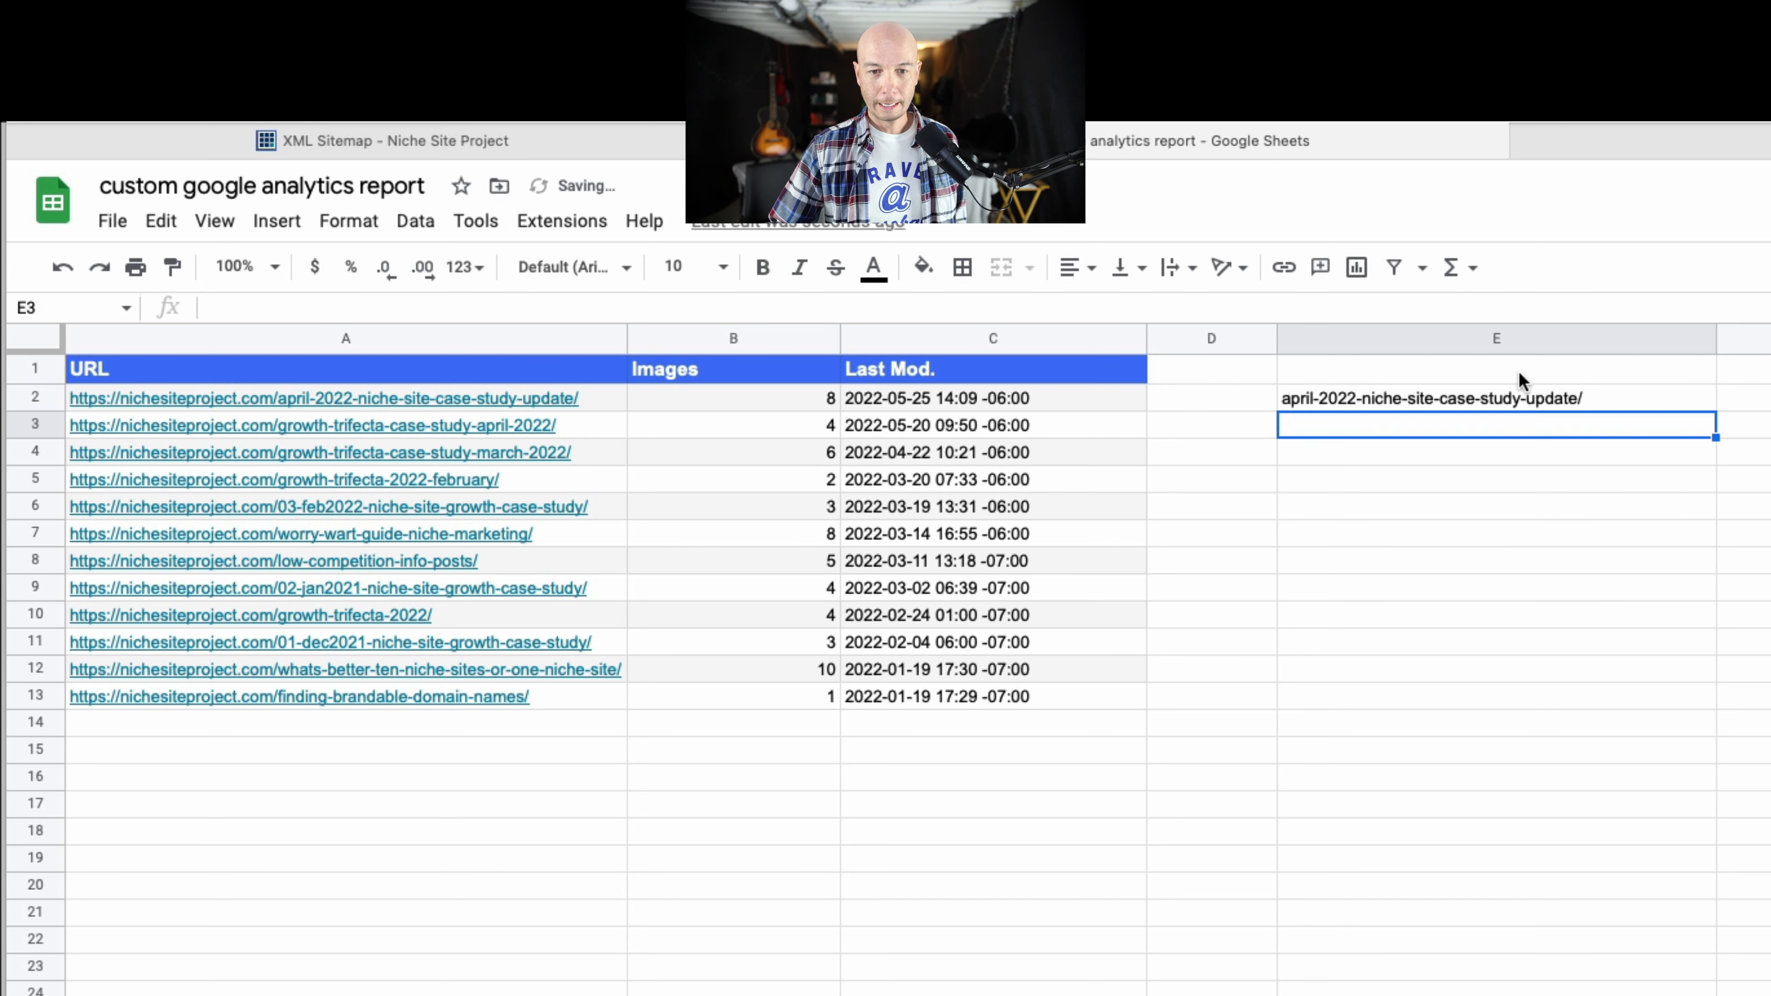
pyautogui.click(1333, 399)
pyautogui.moveTo(1708, 412); pyautogui.dragTo(1687, 692)
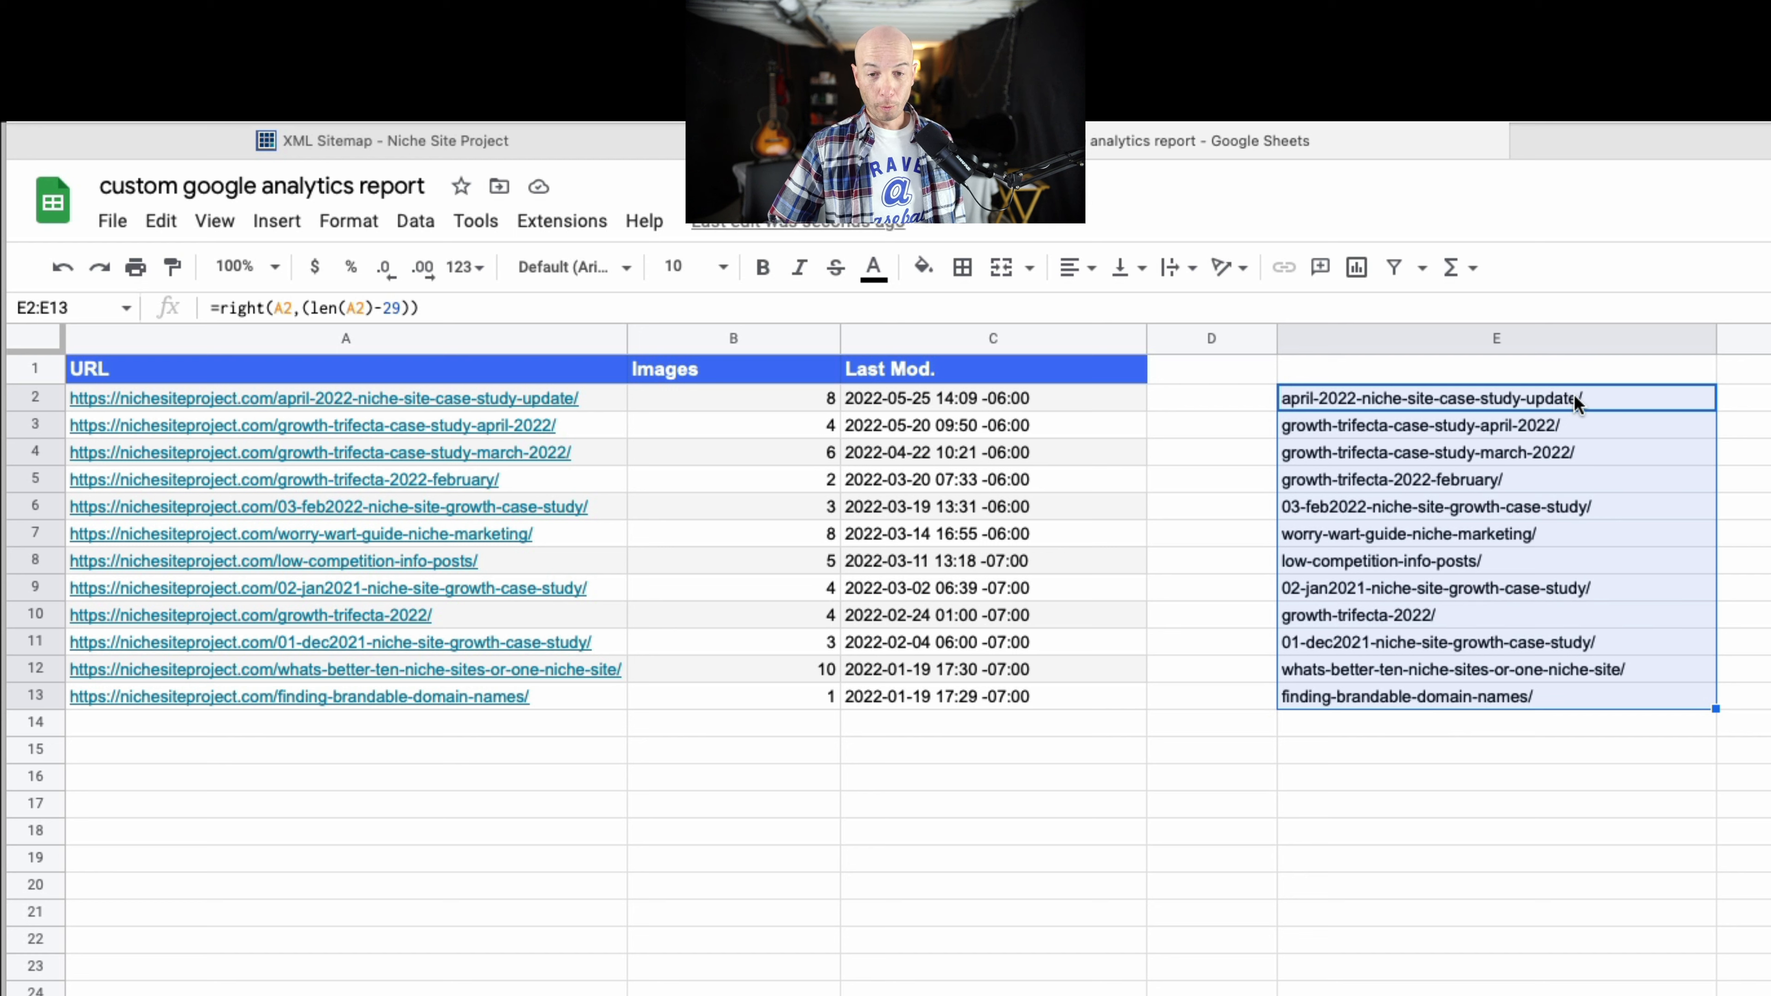
# Copy the slugs in E2:E13 and paste them as multi-line text inside cell A17.
pyautogui.press('super+c')
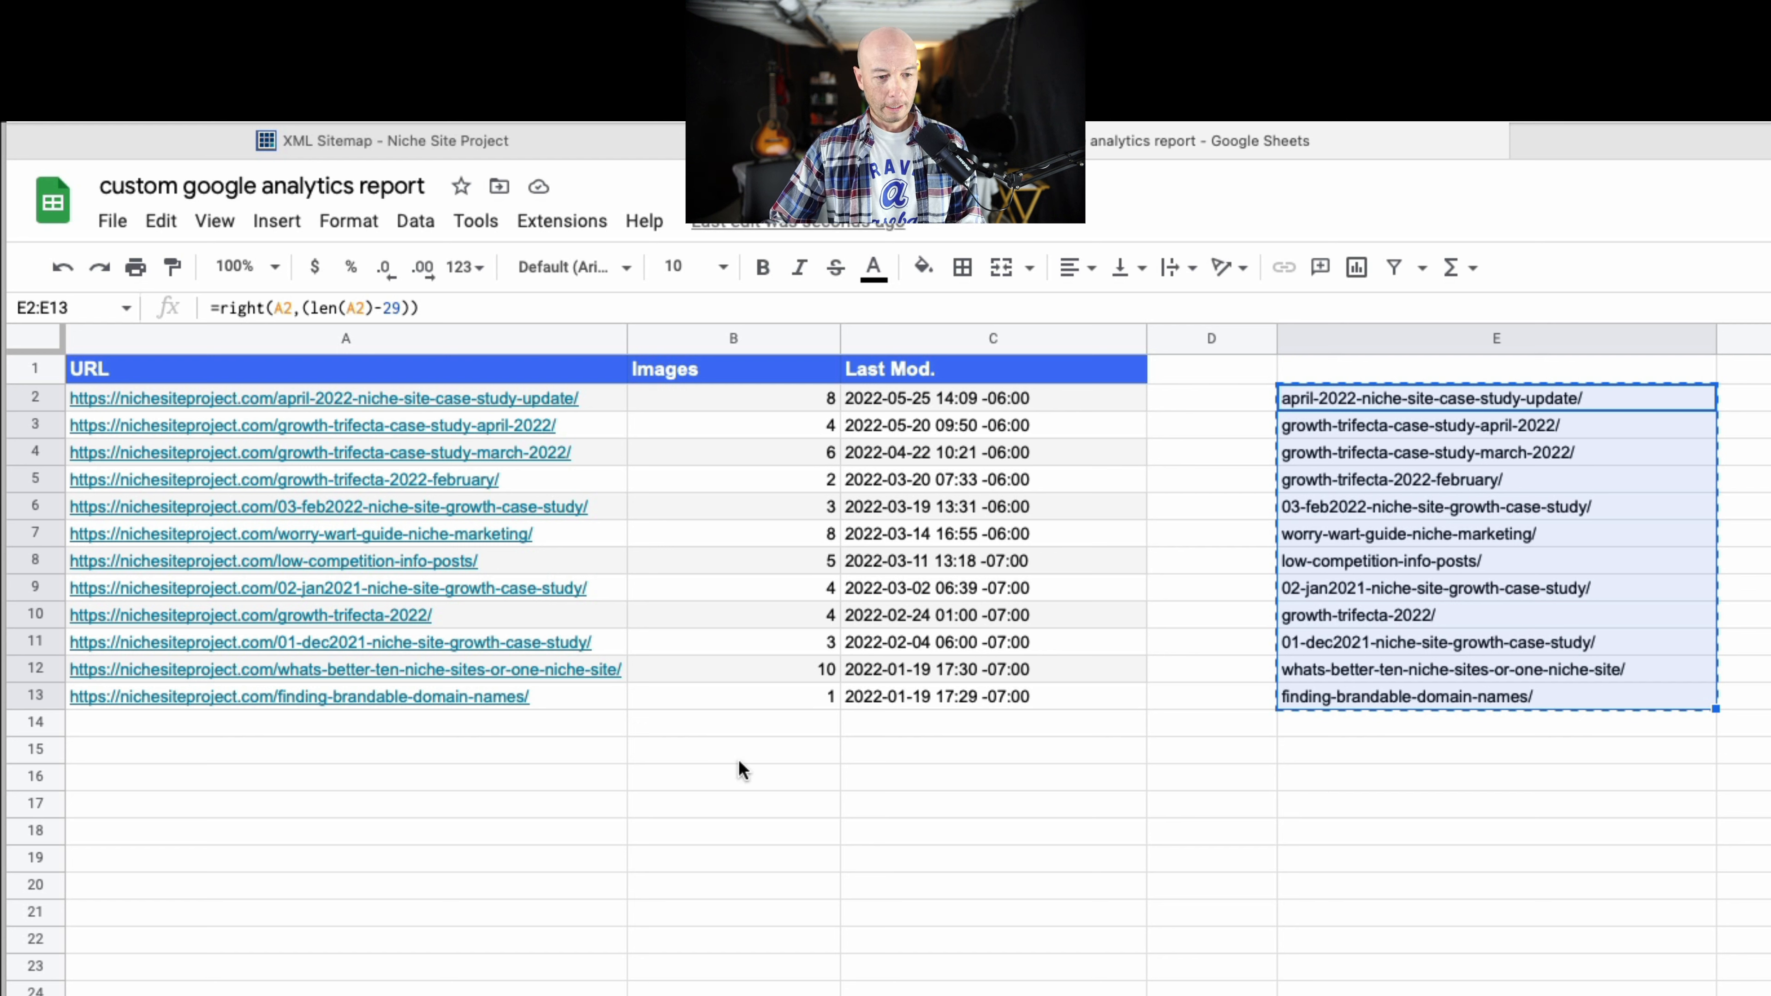
pyautogui.doubleClick(394, 809)
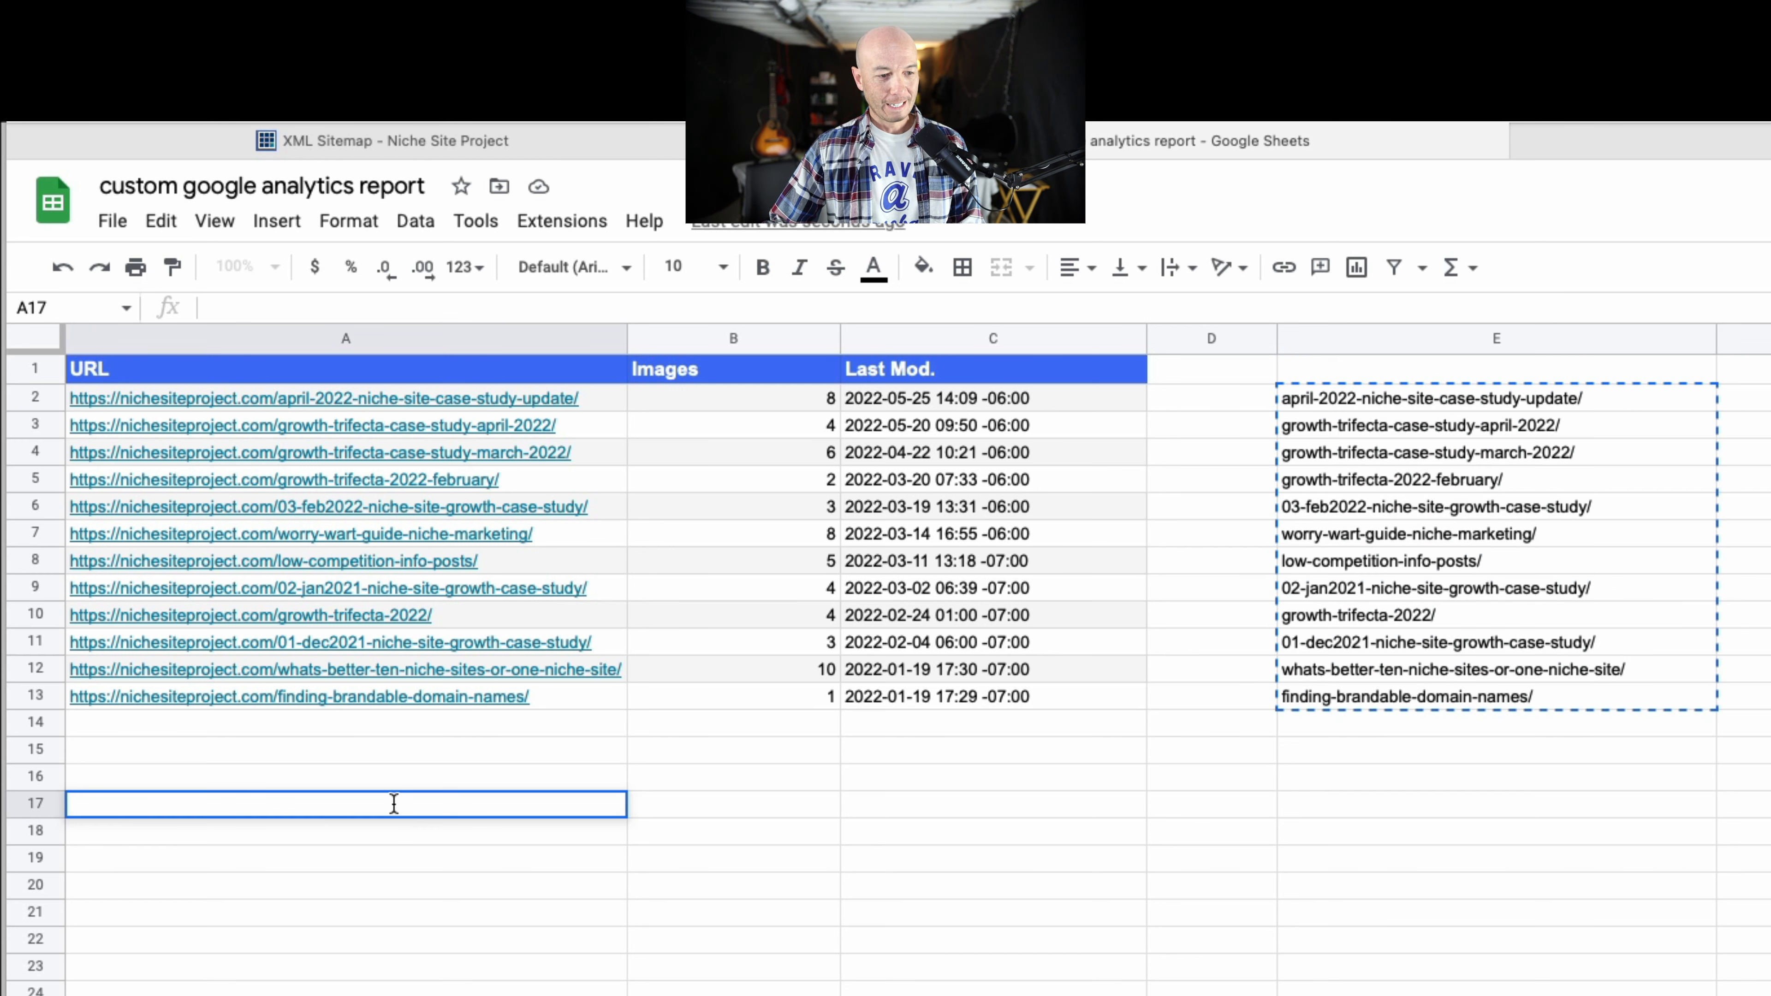
pyautogui.press('super+v')
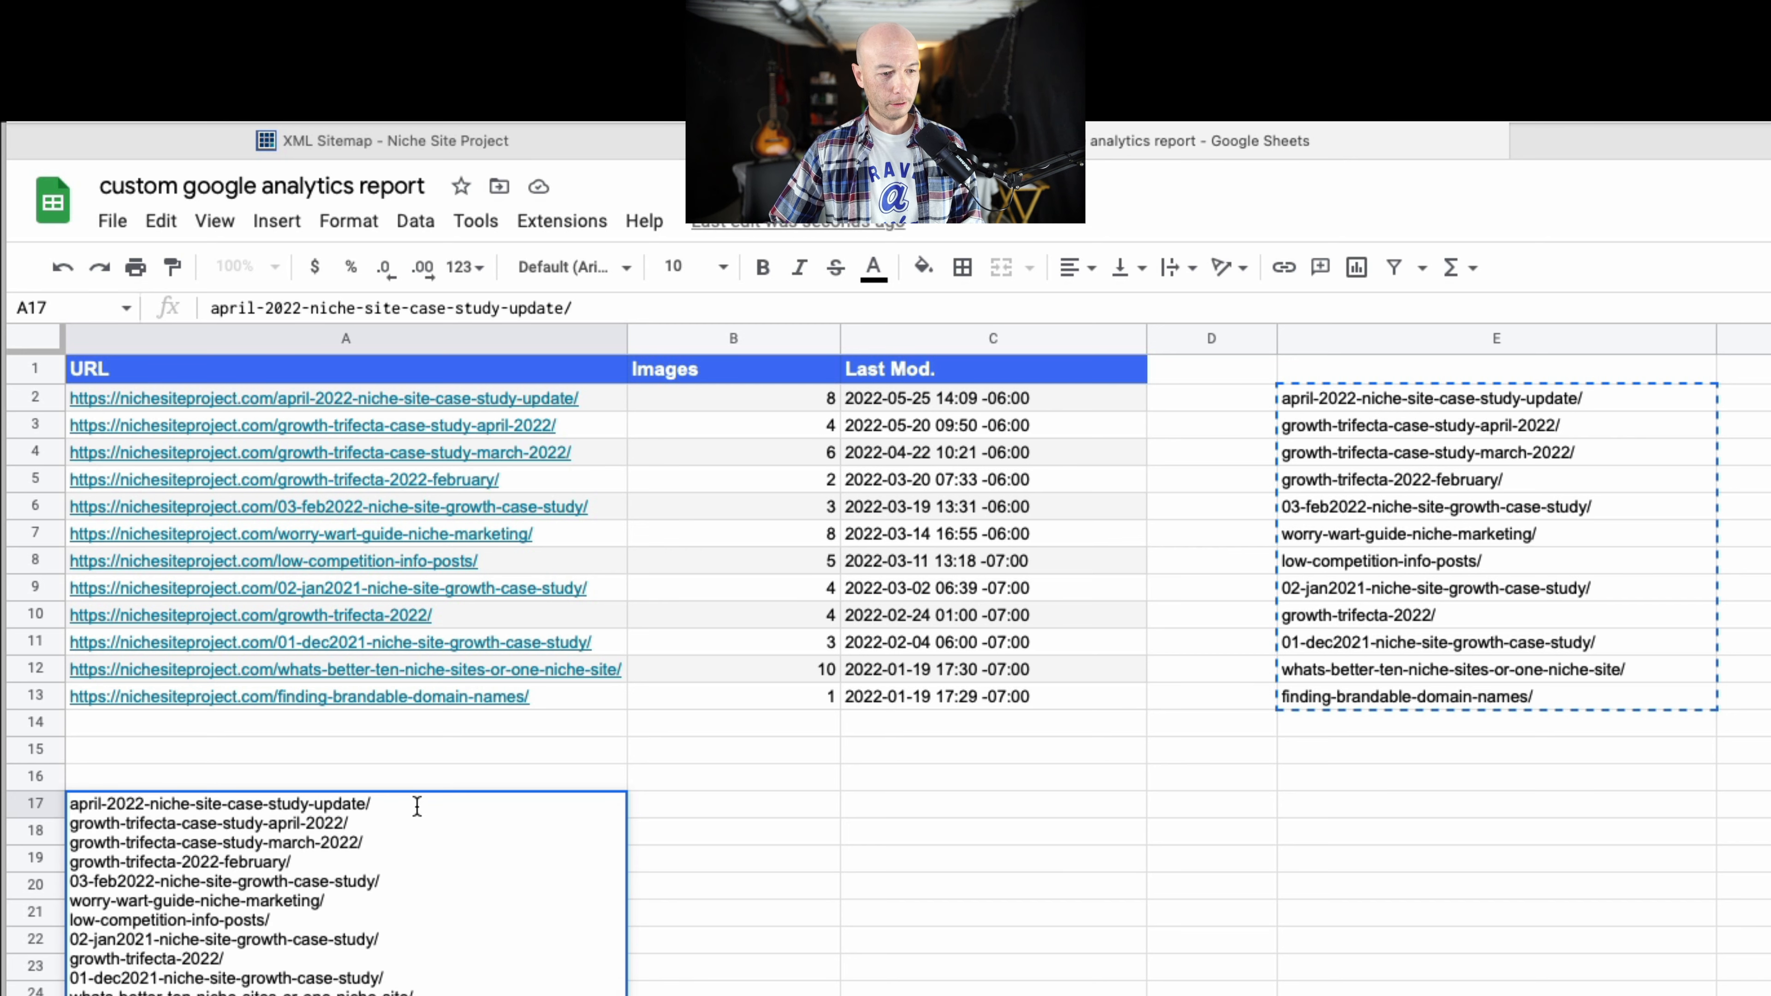
pyautogui.press('Return')
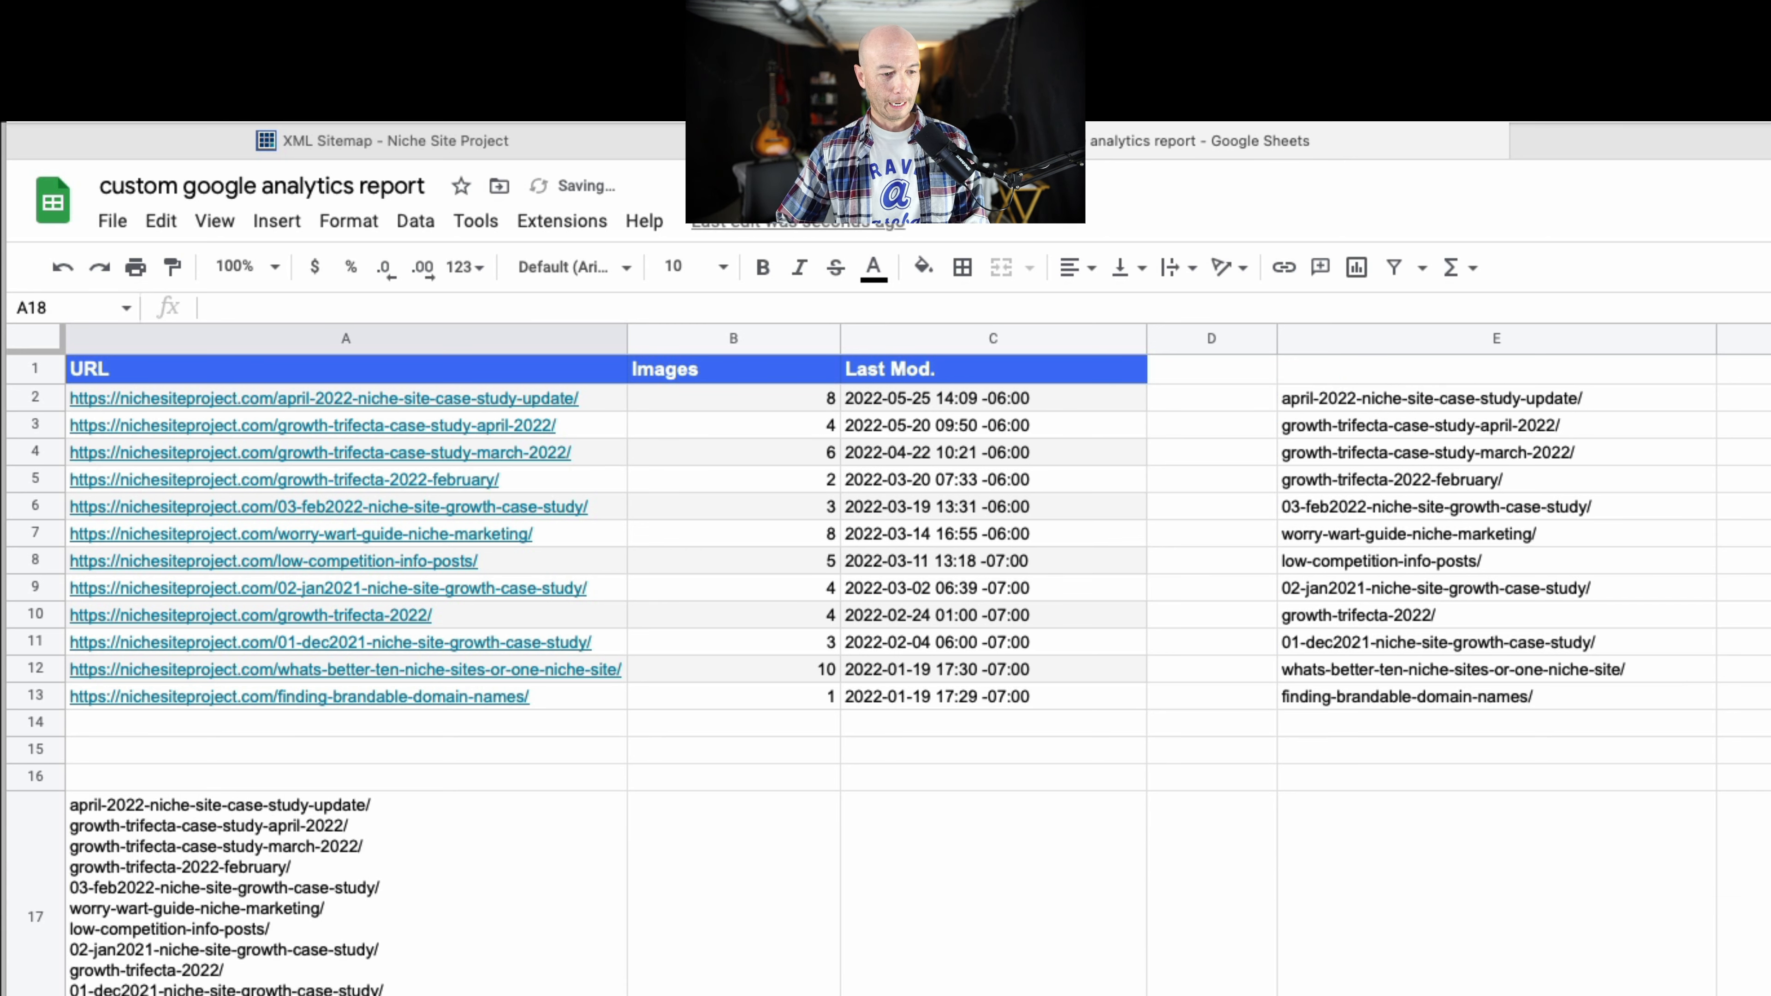
# In A17, remove the final slash and replace each slash and line break between slugs with a pipe, forming one continuous string.
pyautogui.click(472, 916)
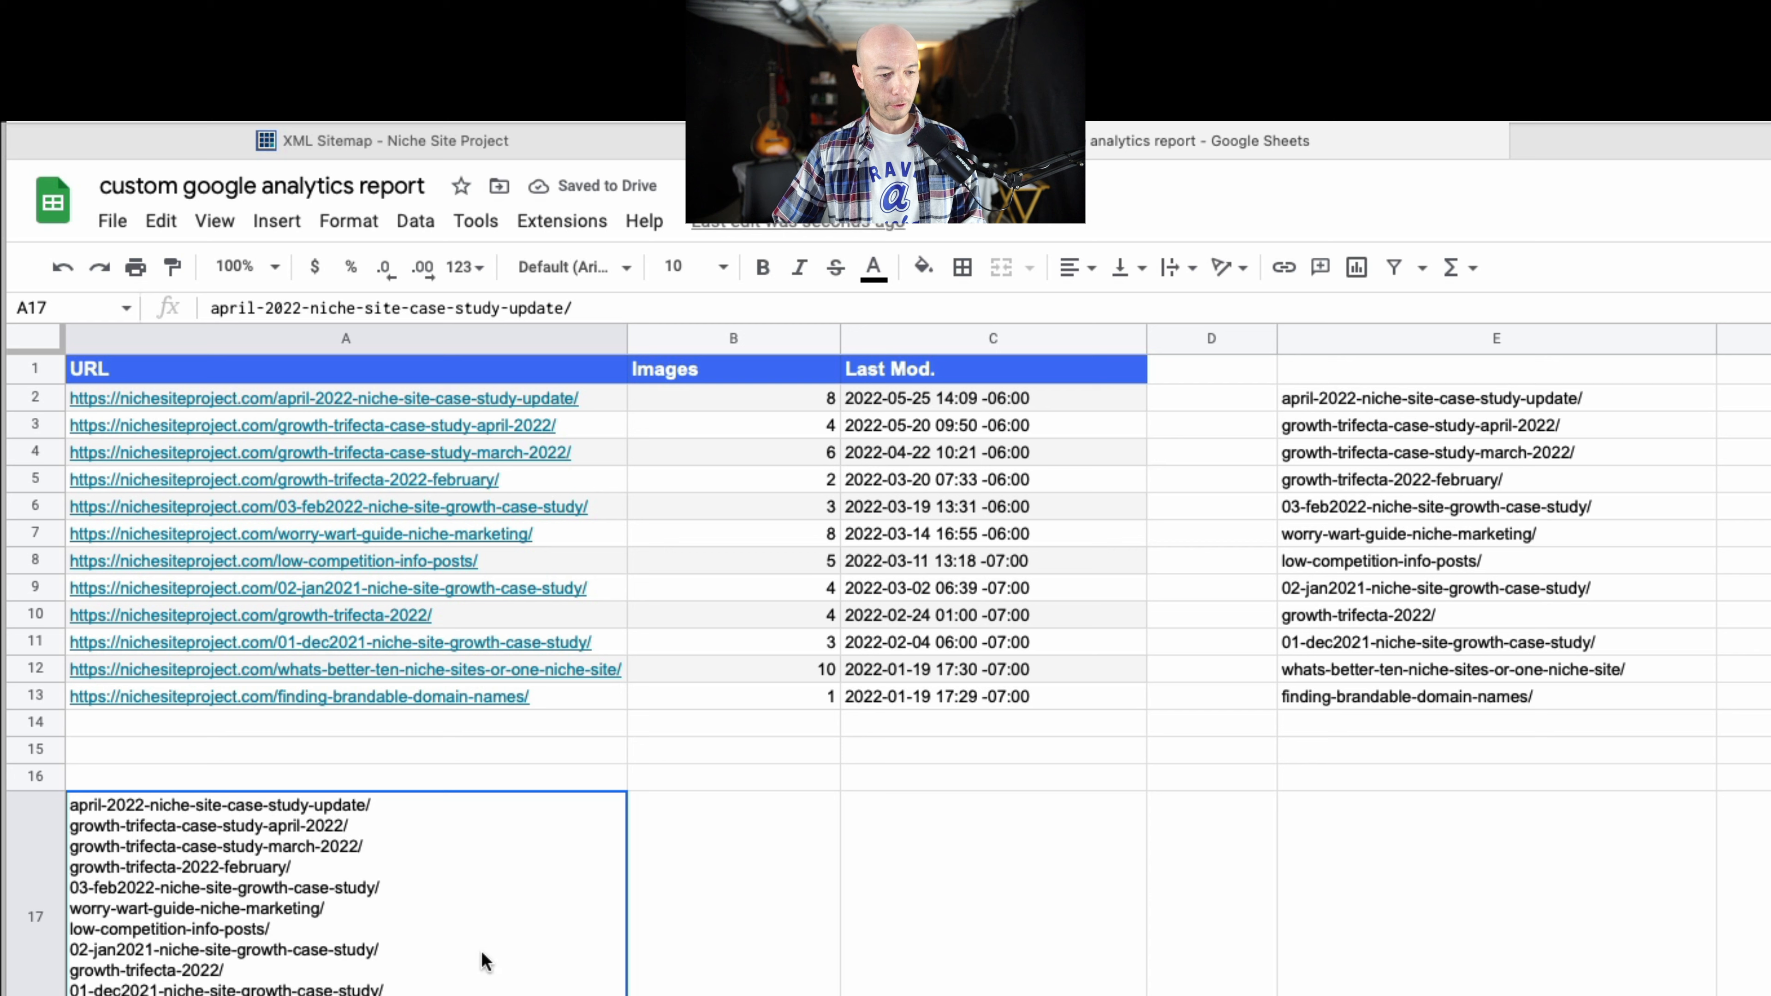
pyautogui.doubleClick(409, 958)
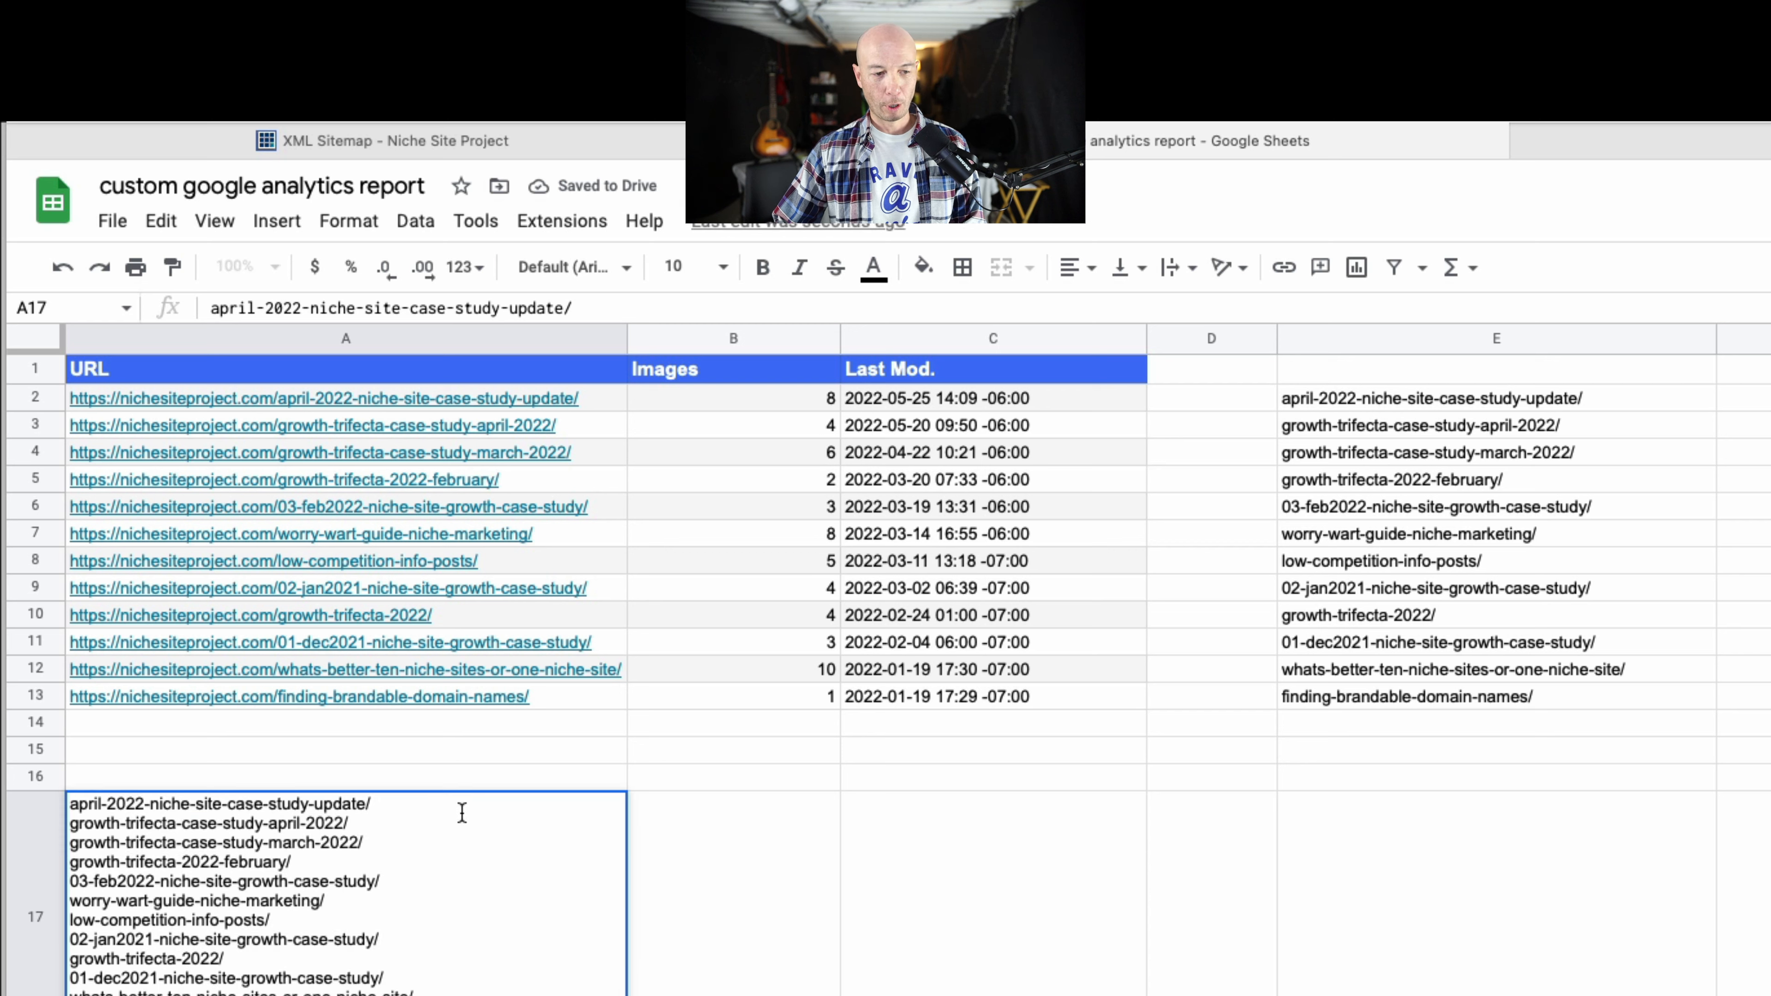
pyautogui.click(319, 994)
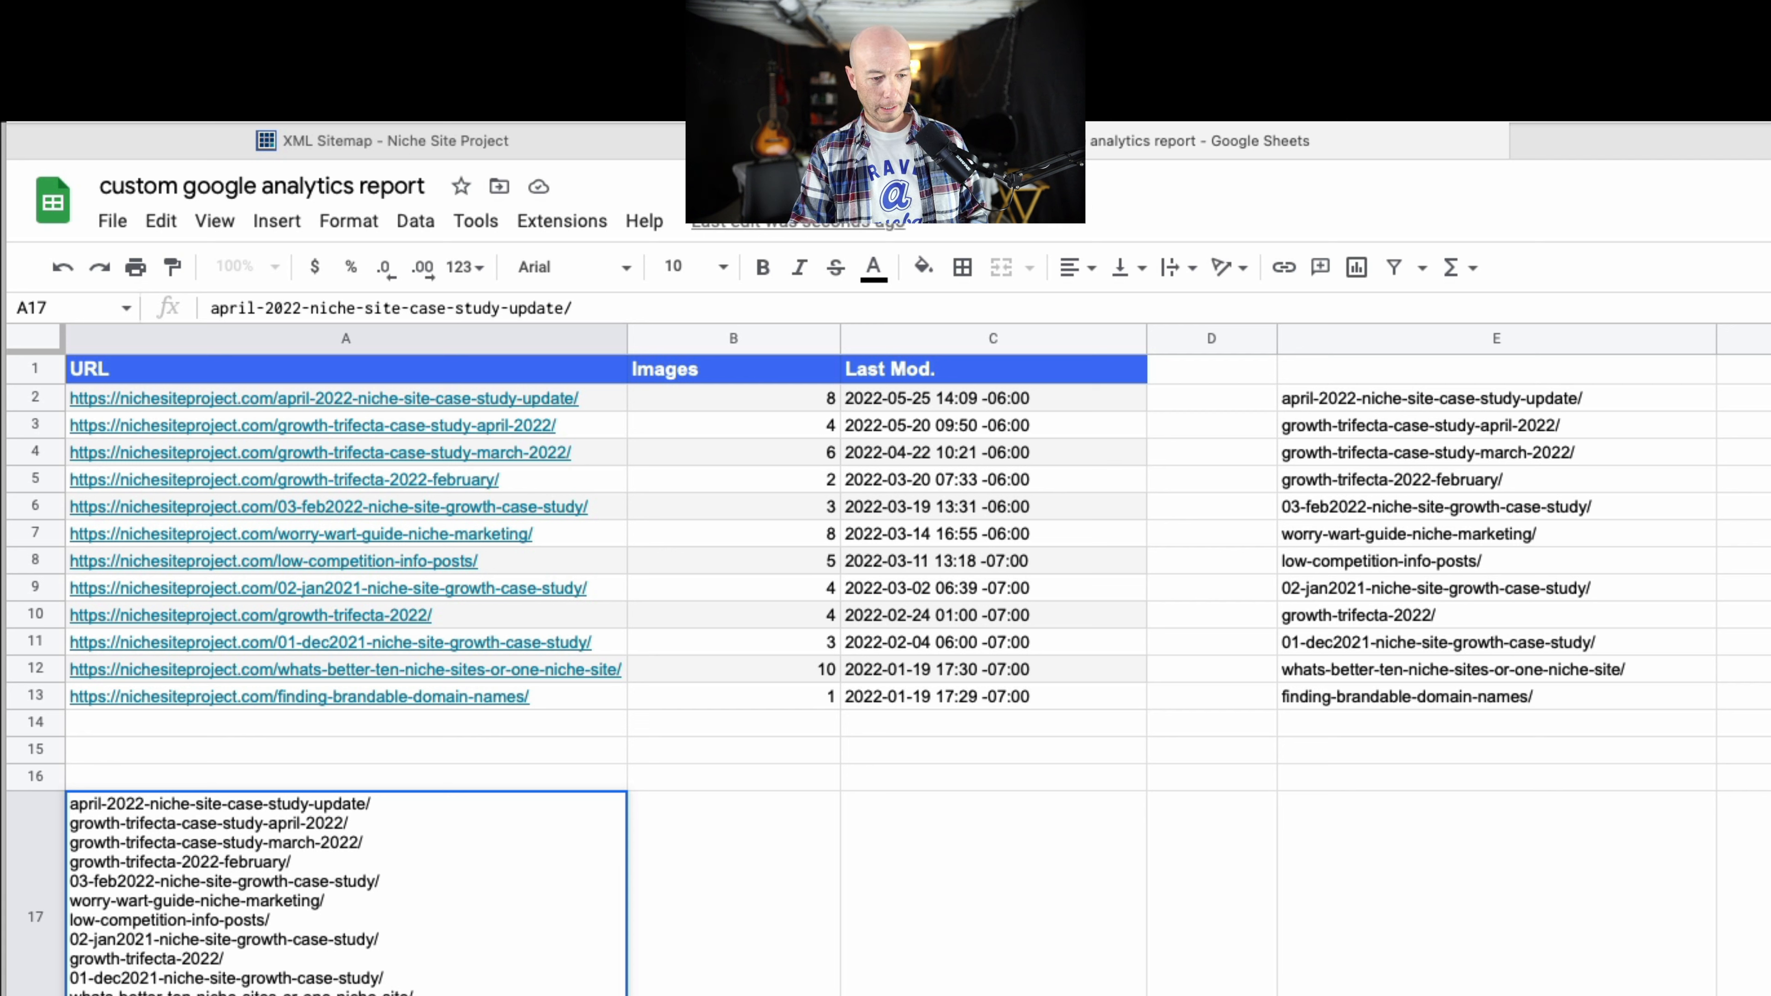
pyautogui.press('BackSpace')
pyautogui.press('BackSpace')
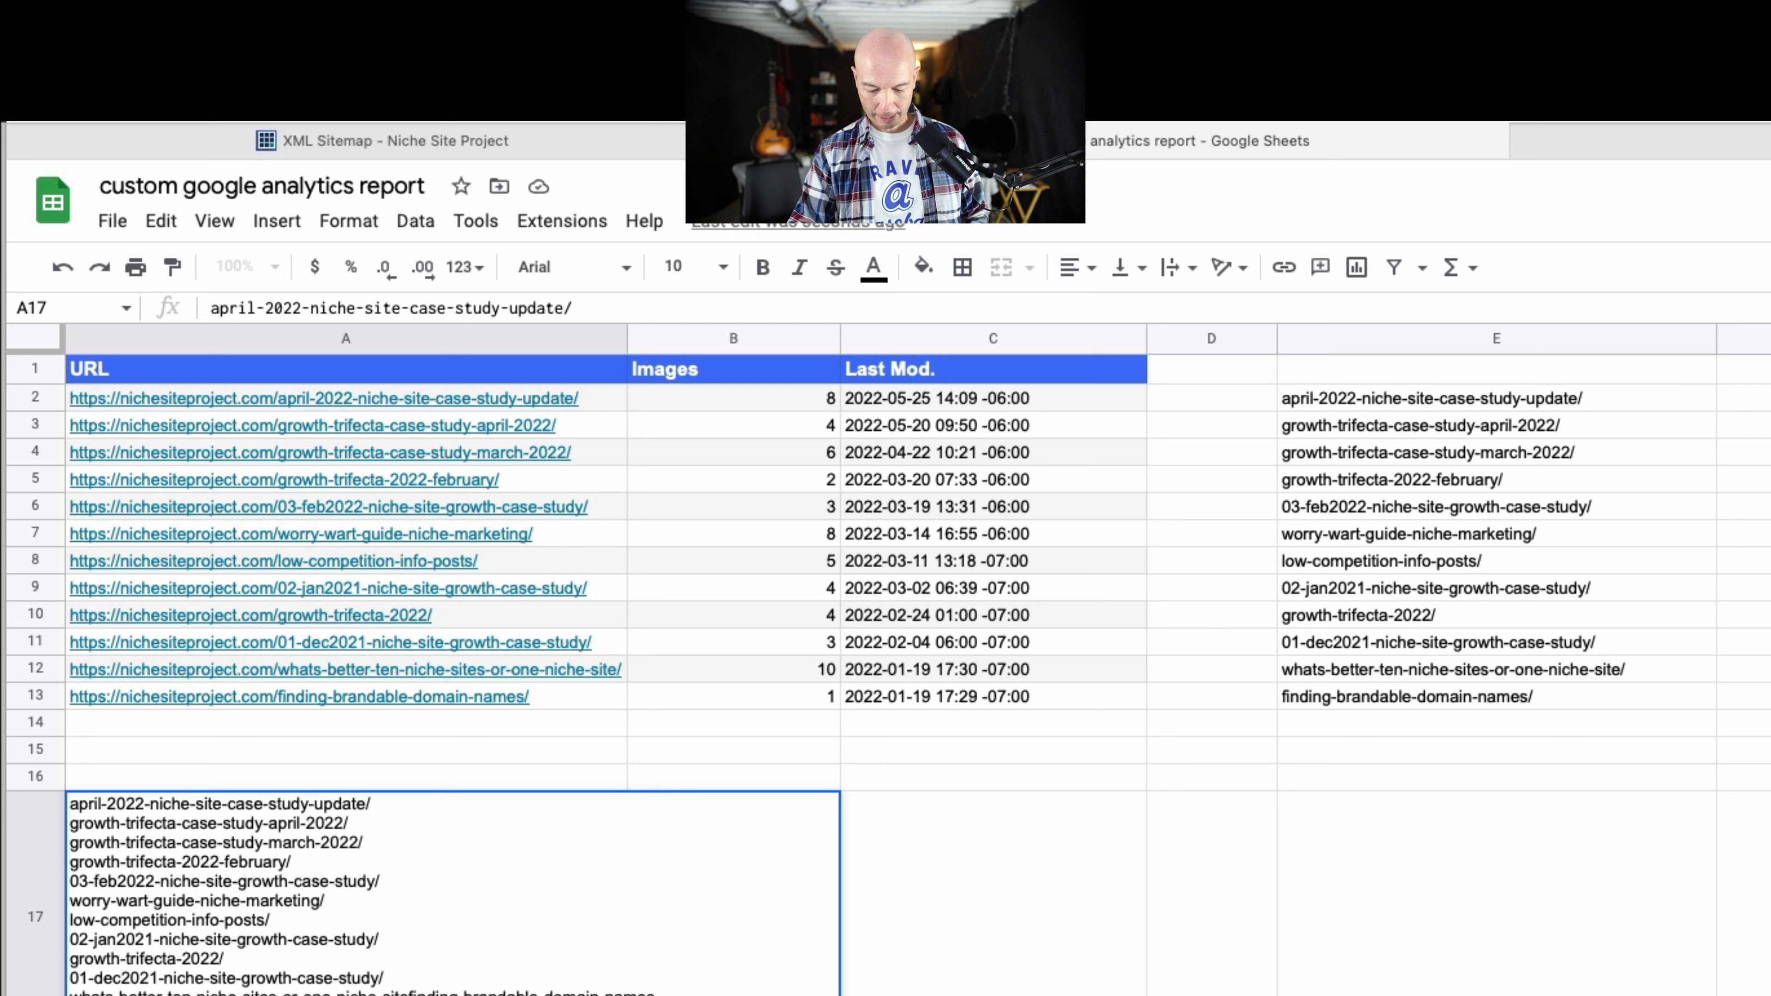
pyautogui.write('|')
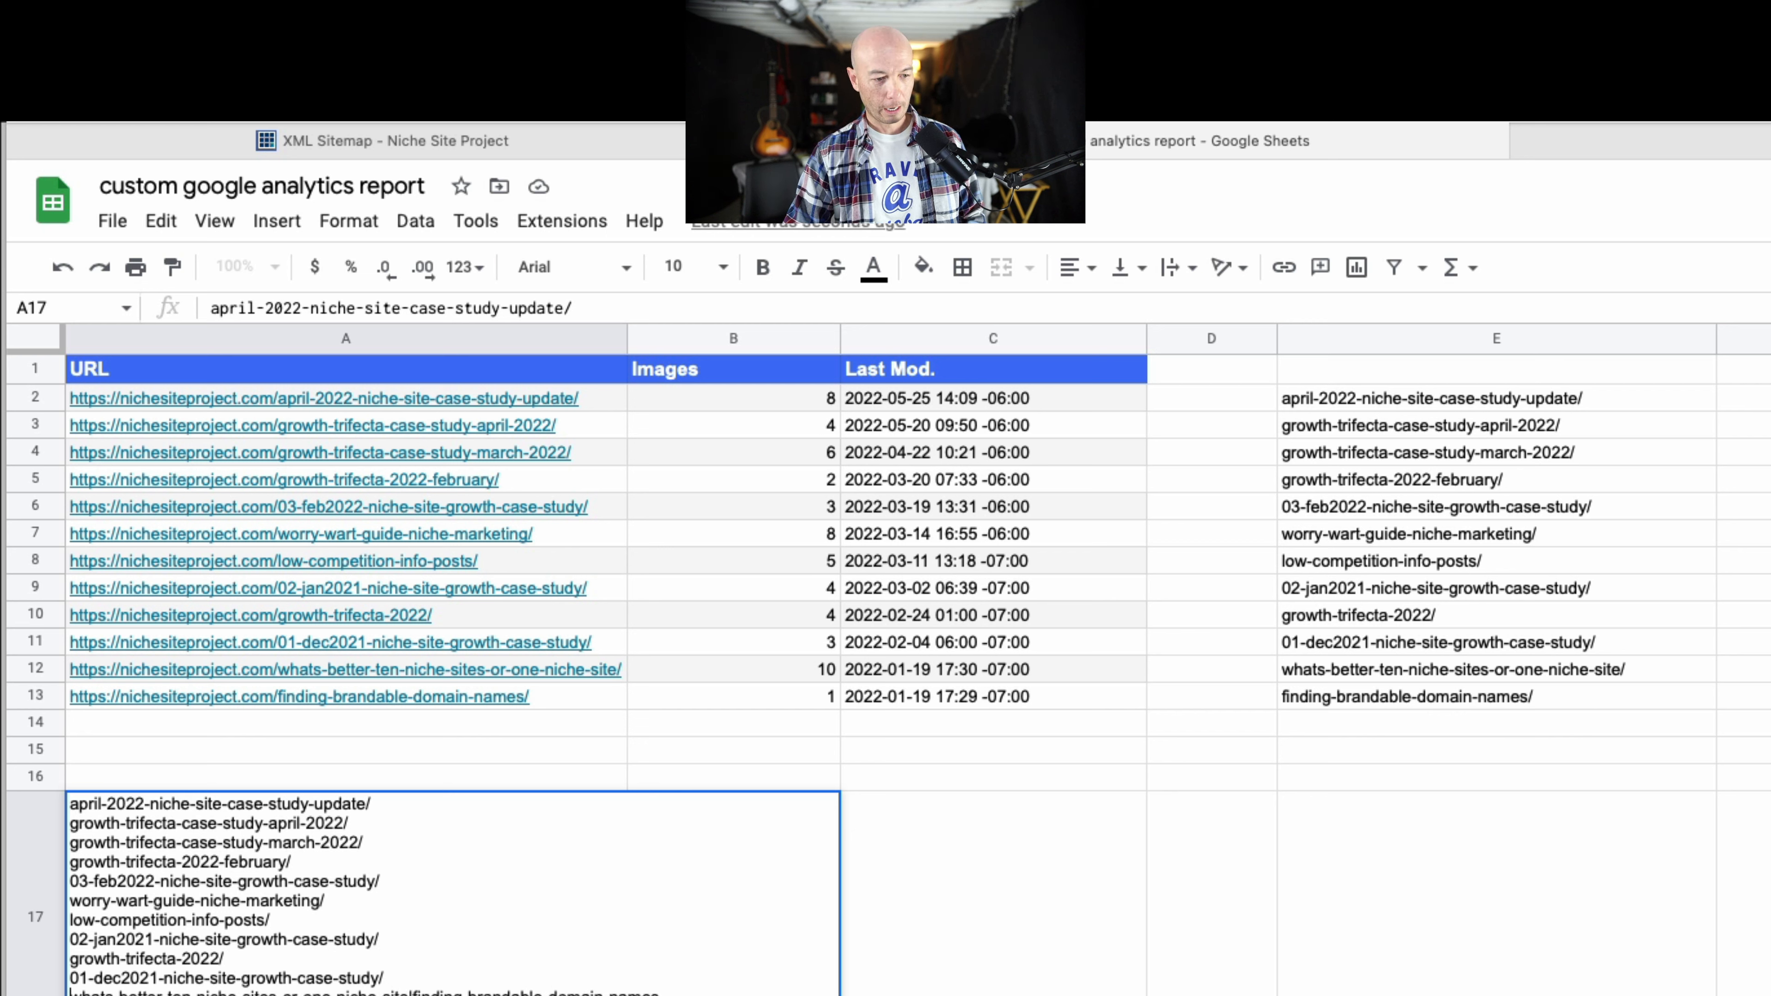
pyautogui.press('BackSpace')
pyautogui.press('BackSpace')
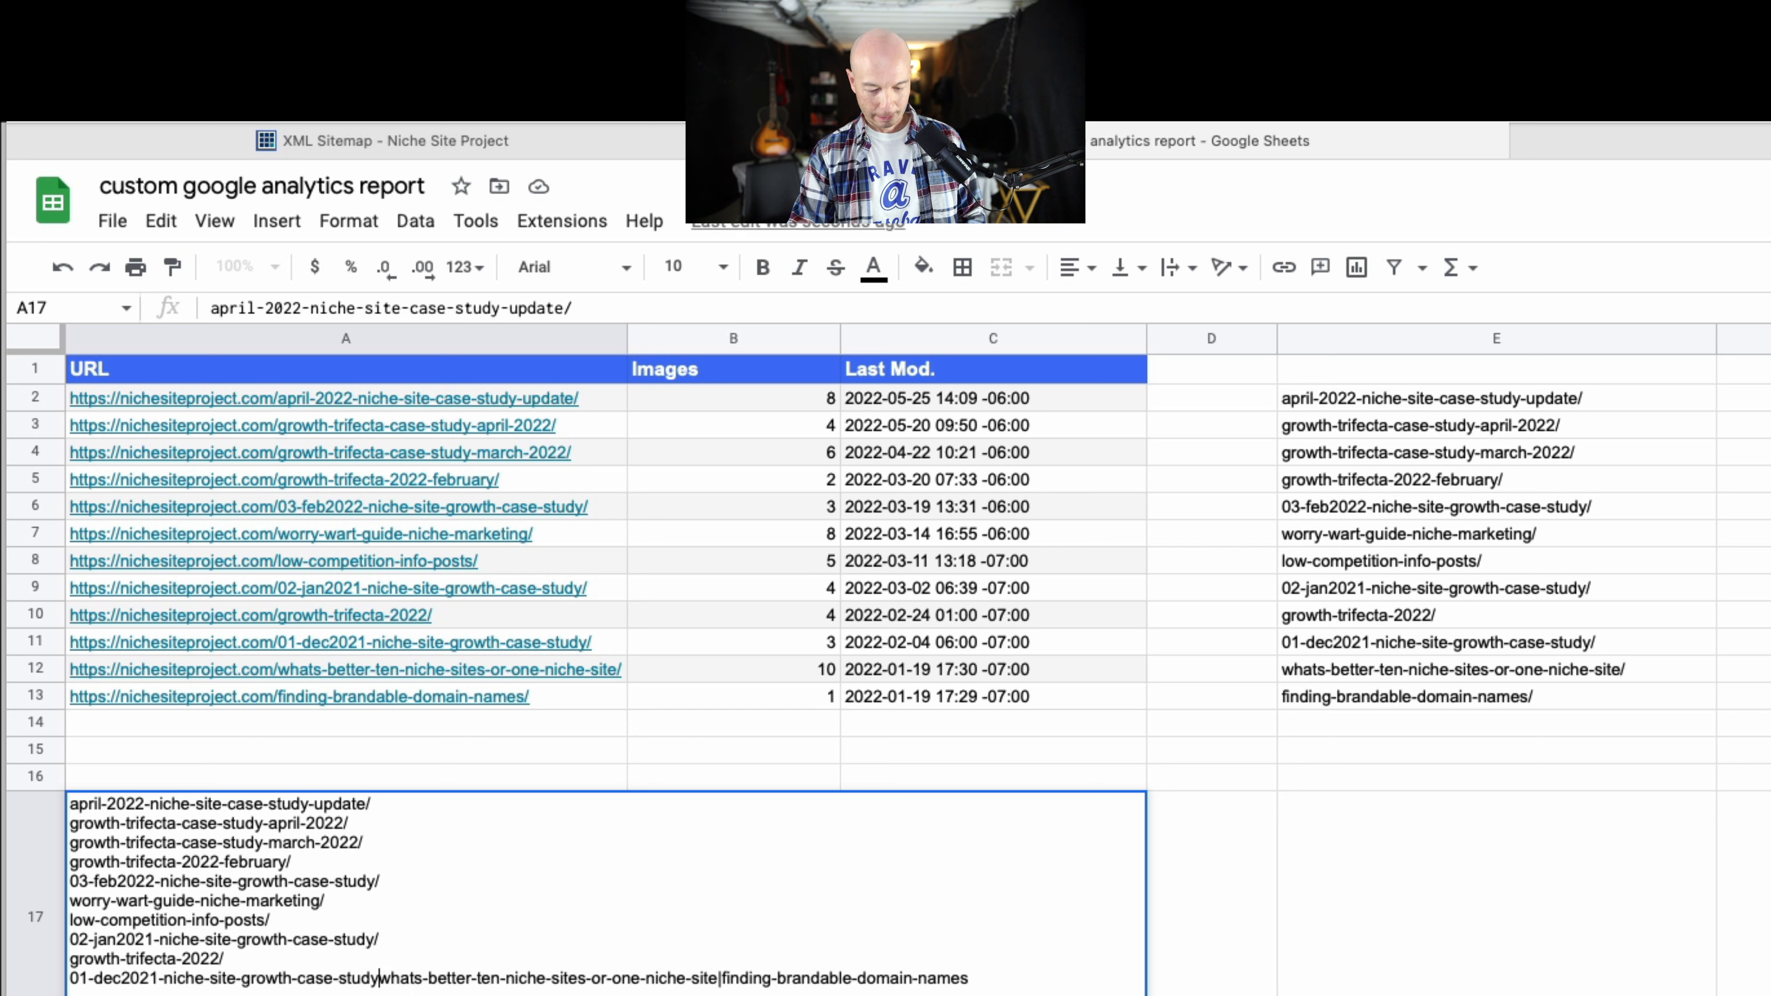
pyautogui.write('|')
pyautogui.press('BackSpace')
pyautogui.press('BackSpace')
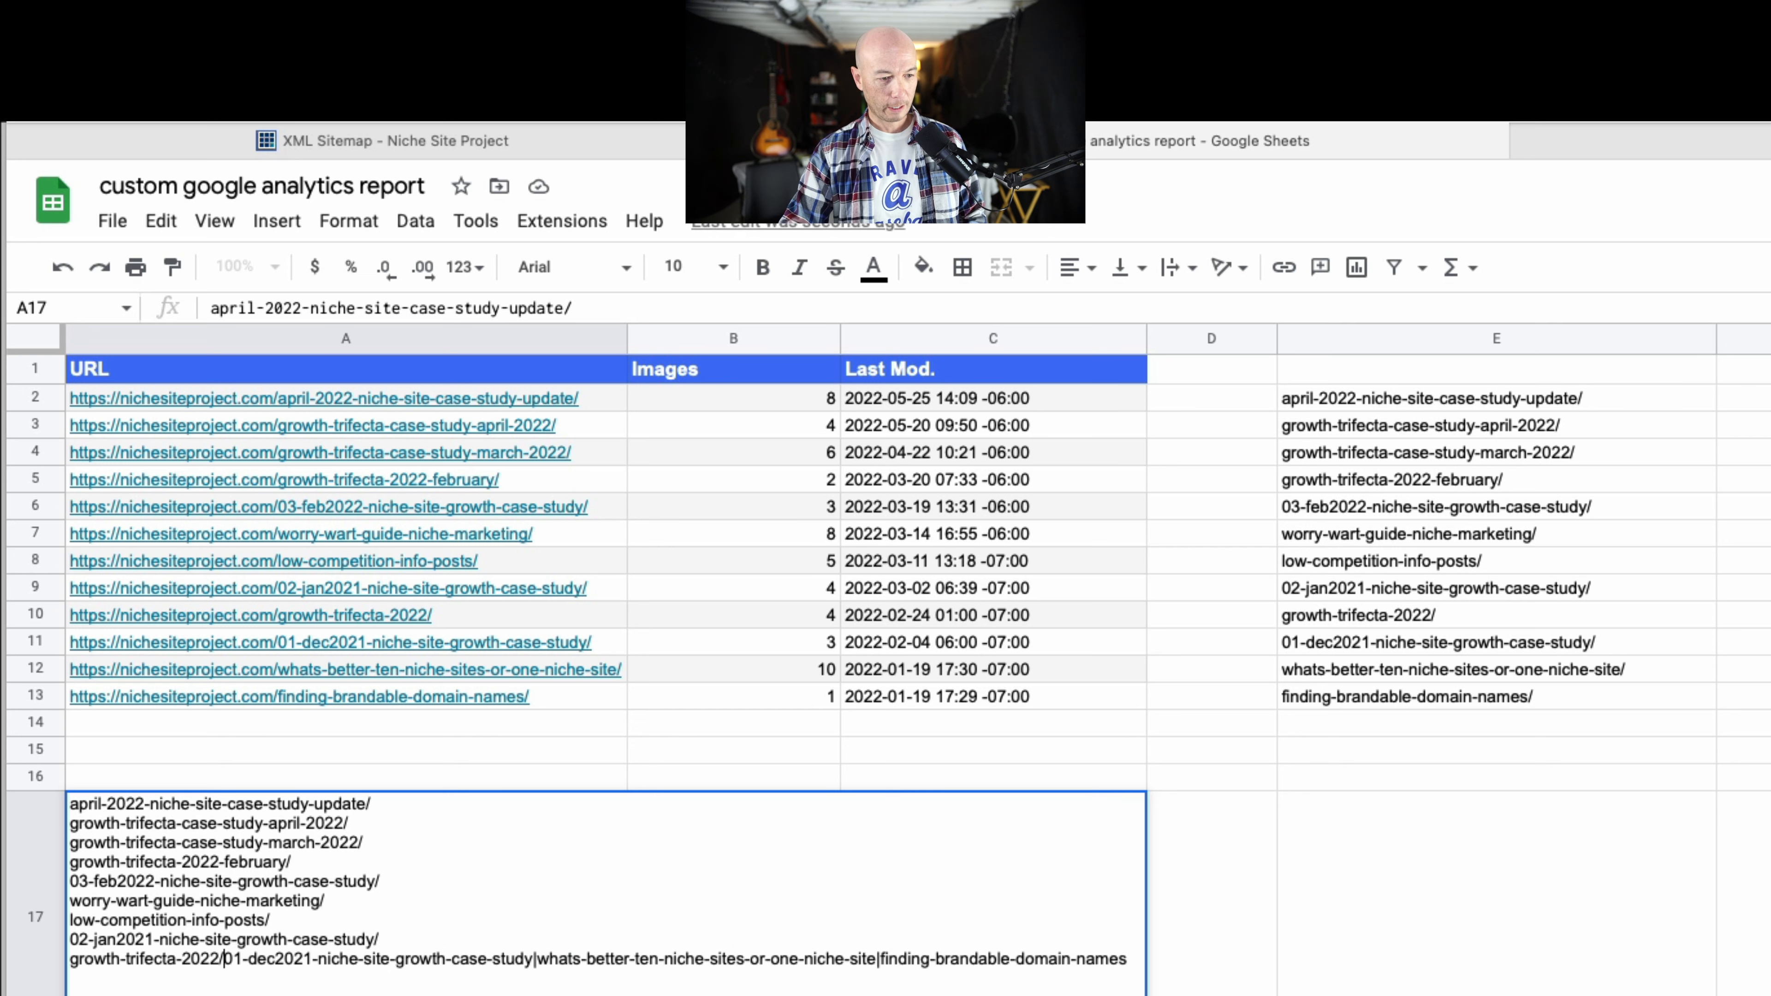
pyautogui.write('|')
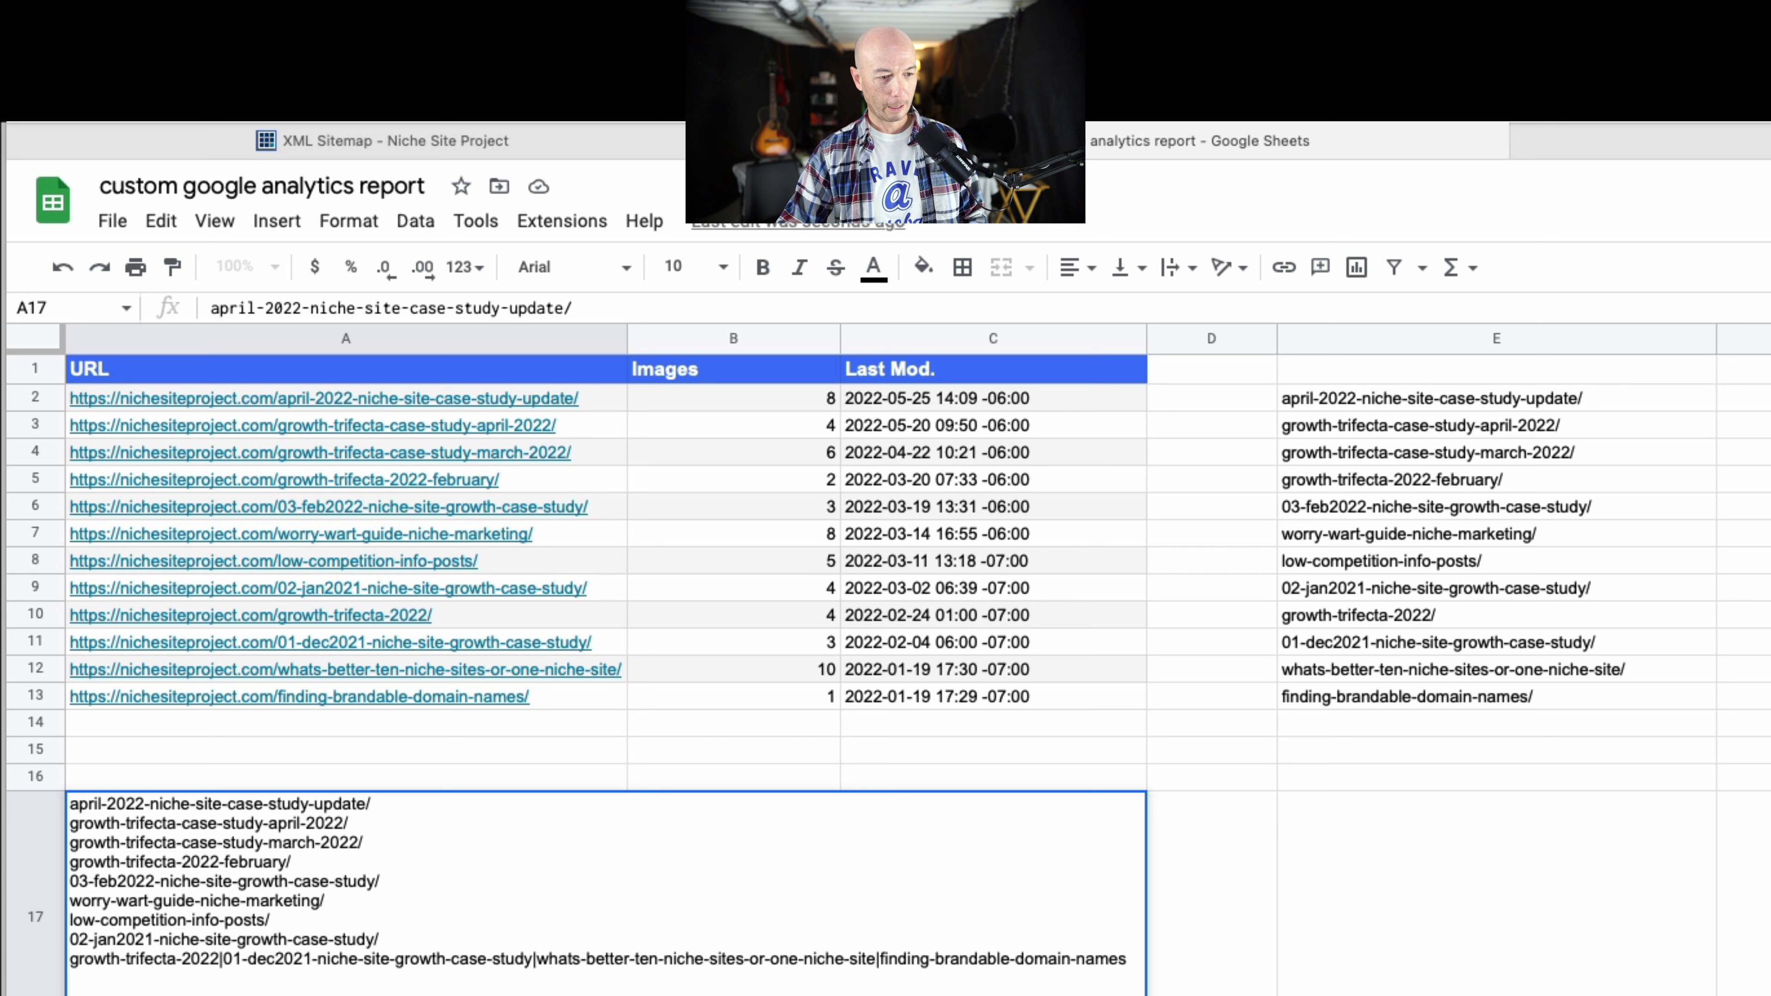
pyautogui.press('BackSpace')
pyautogui.press('BackSpace')
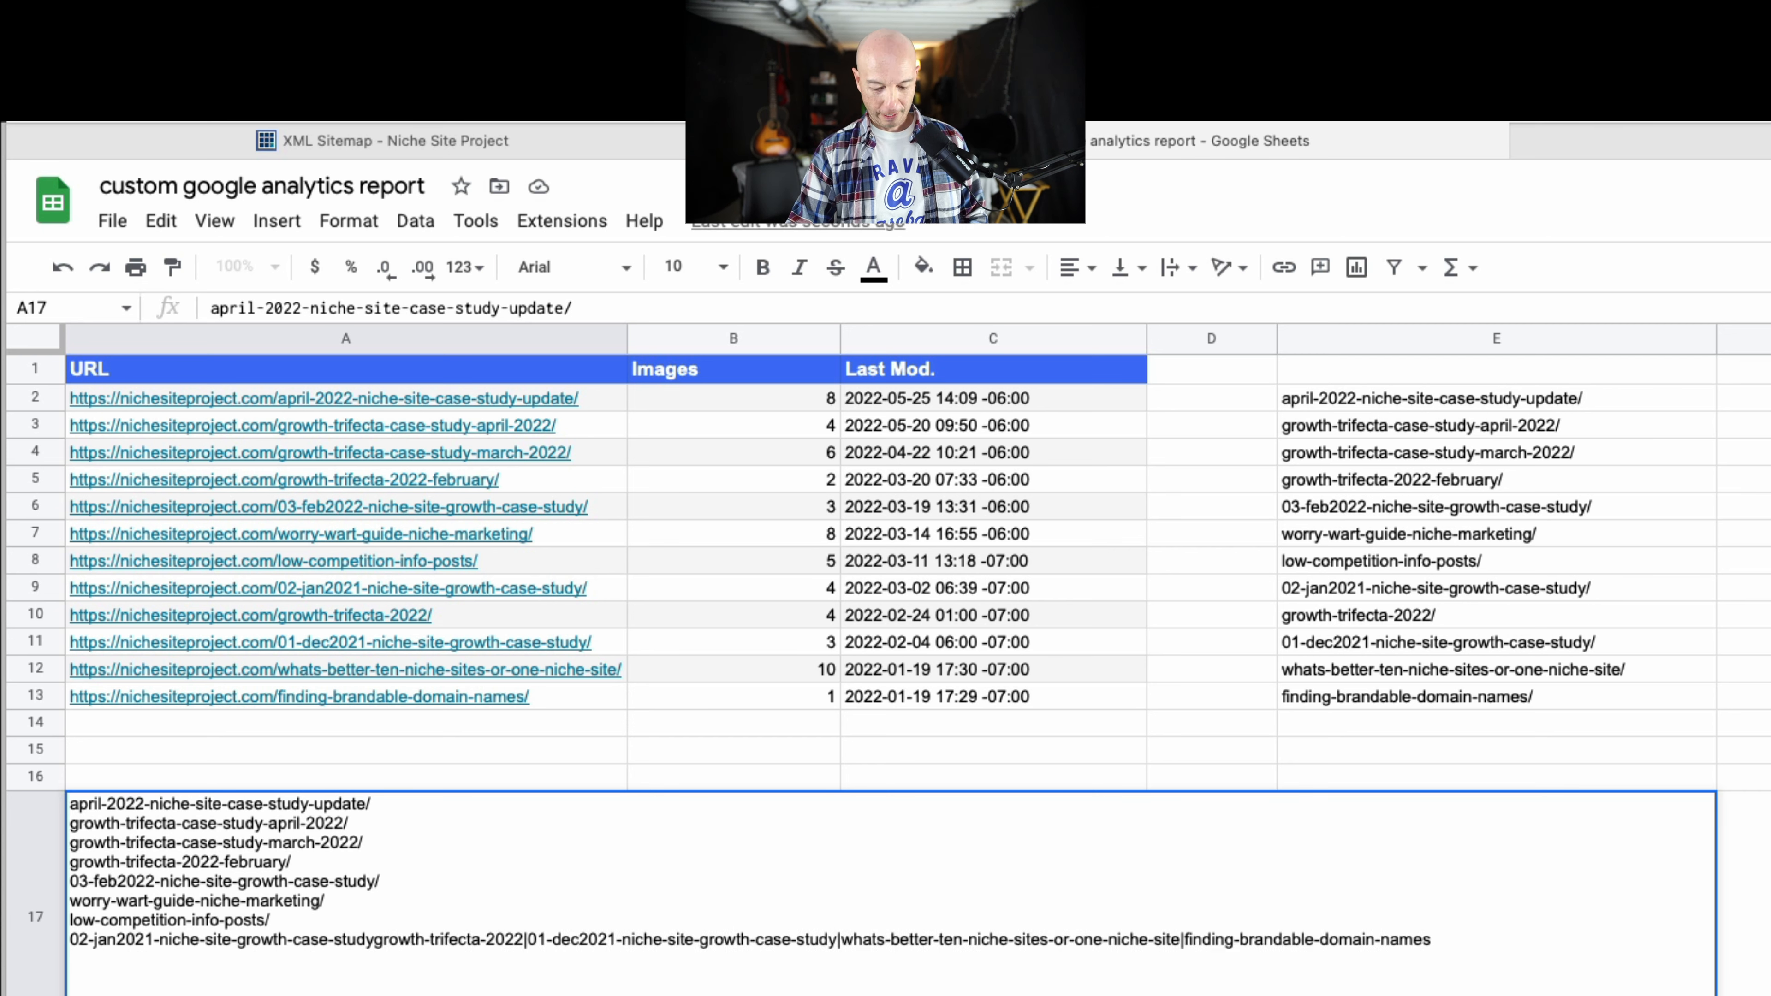
pyautogui.write('|')
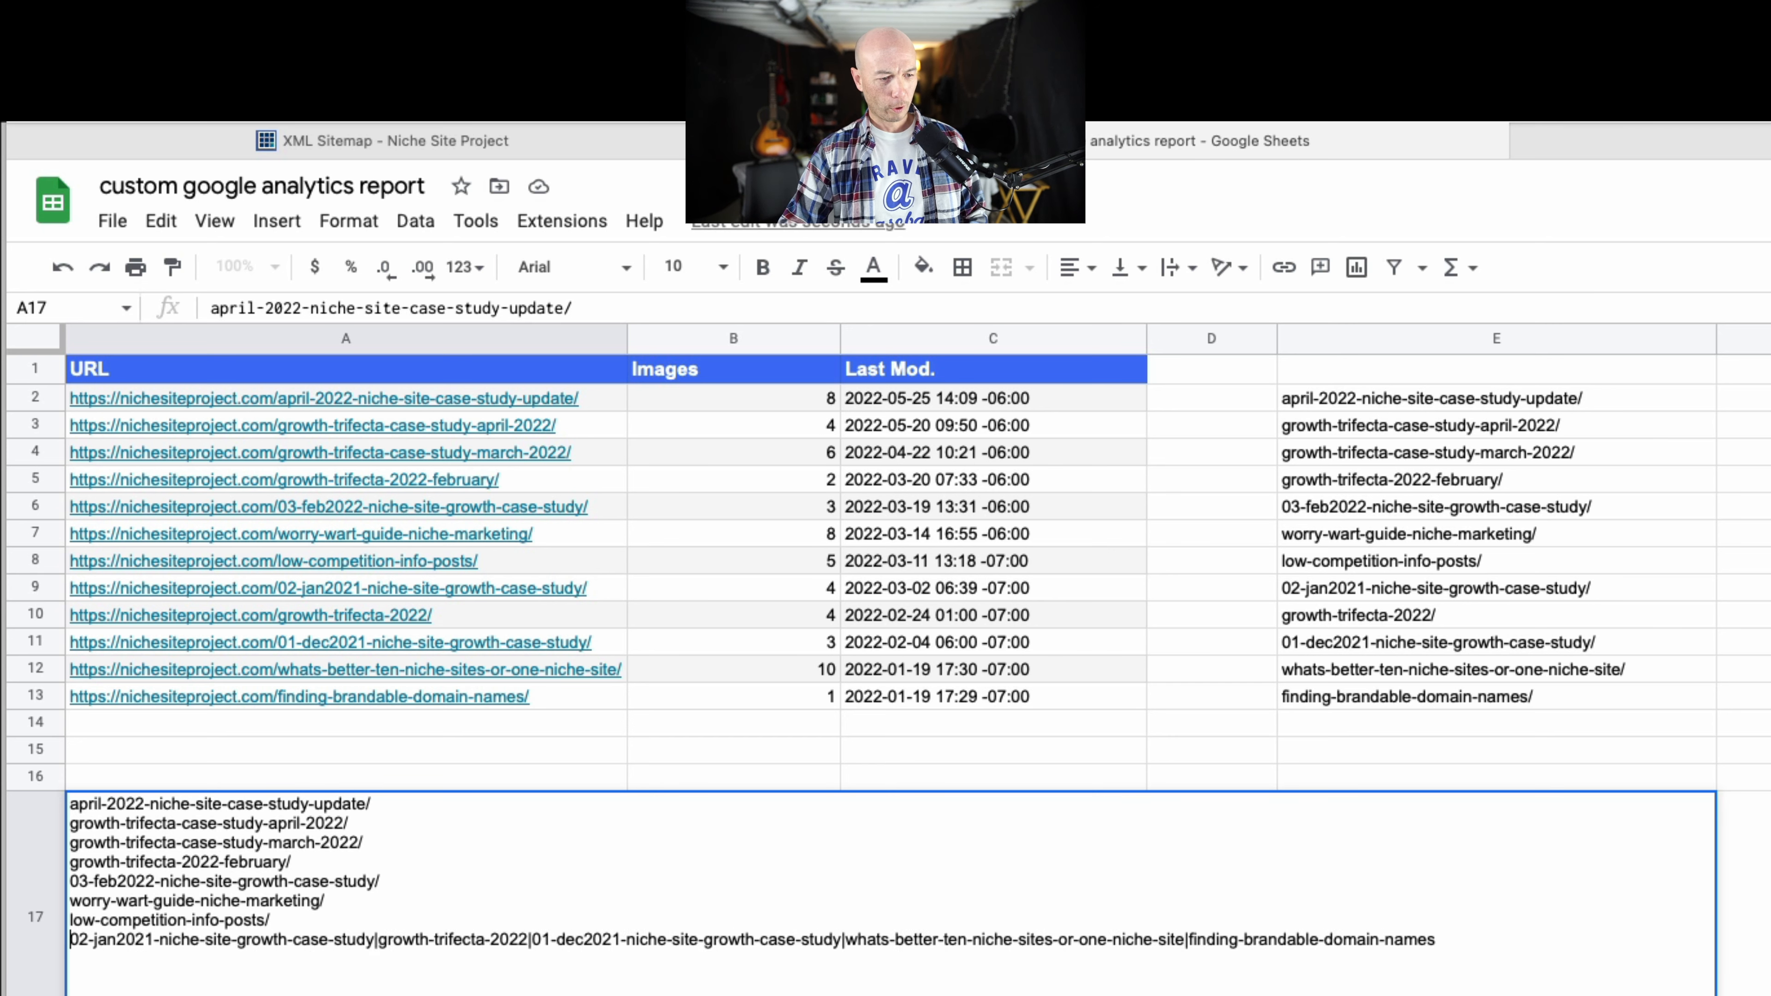
pyautogui.press('BackSpace')
pyautogui.press('BackSpace')
pyautogui.write('|')
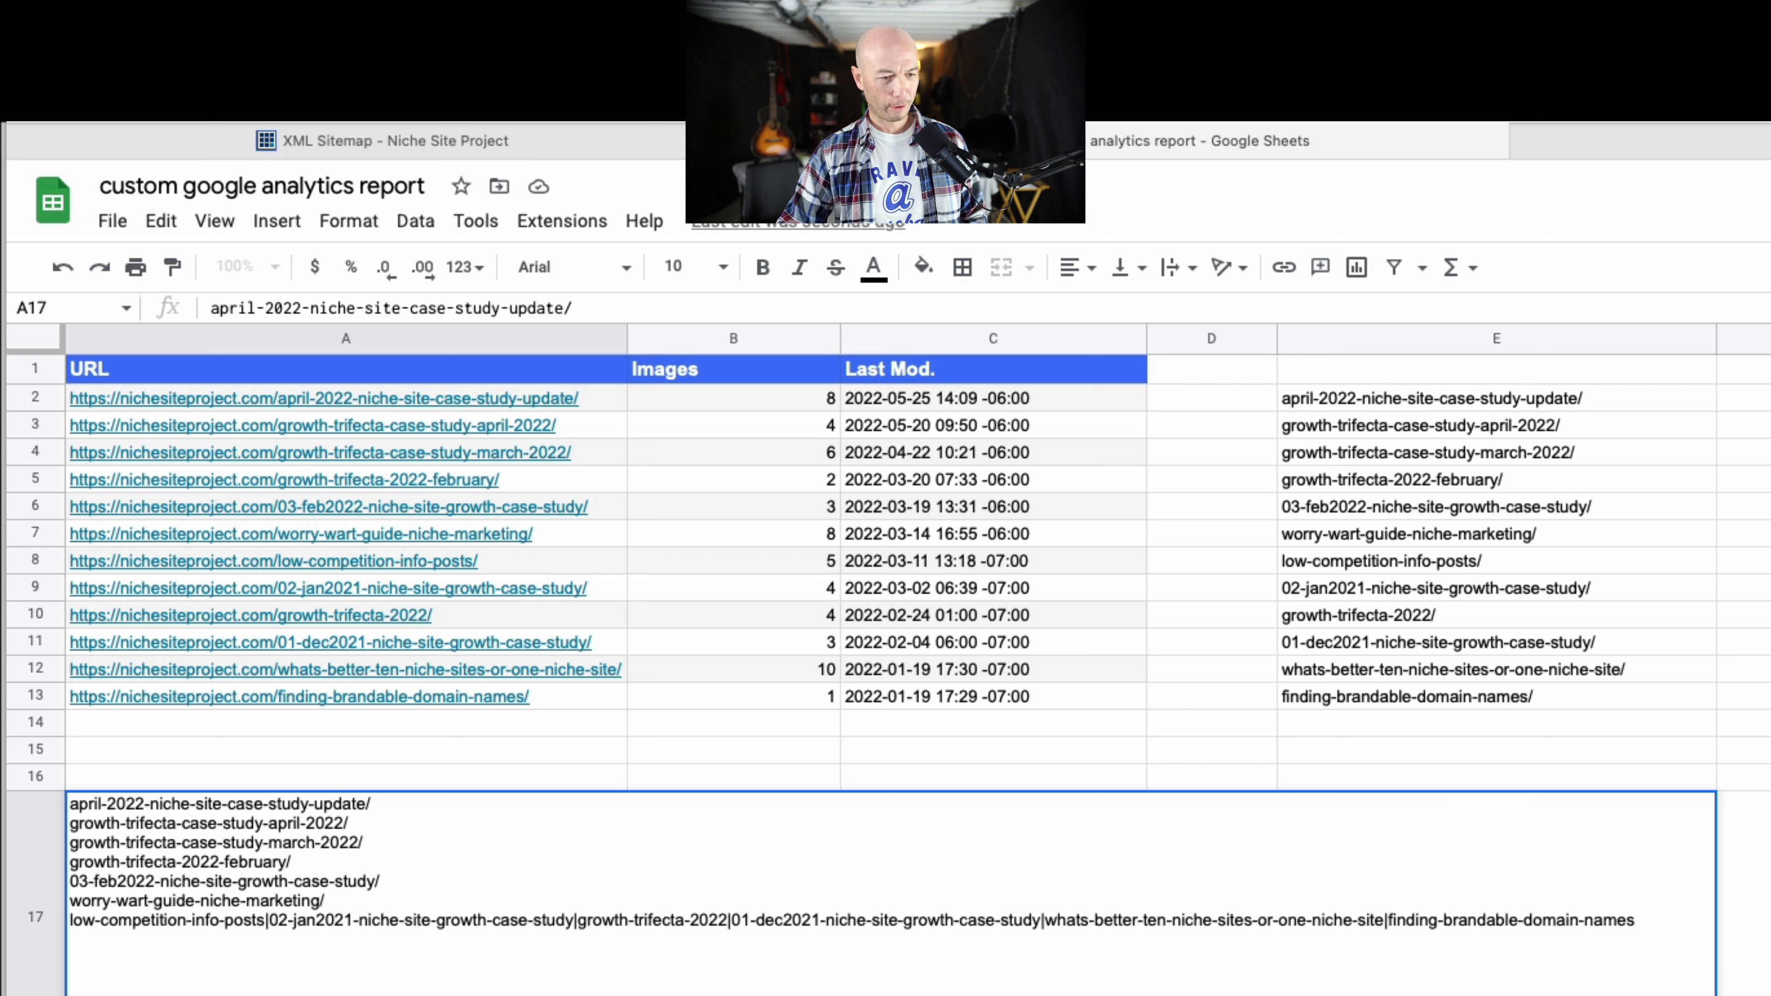
pyautogui.press('BackSpace')
pyautogui.press('BackSpace')
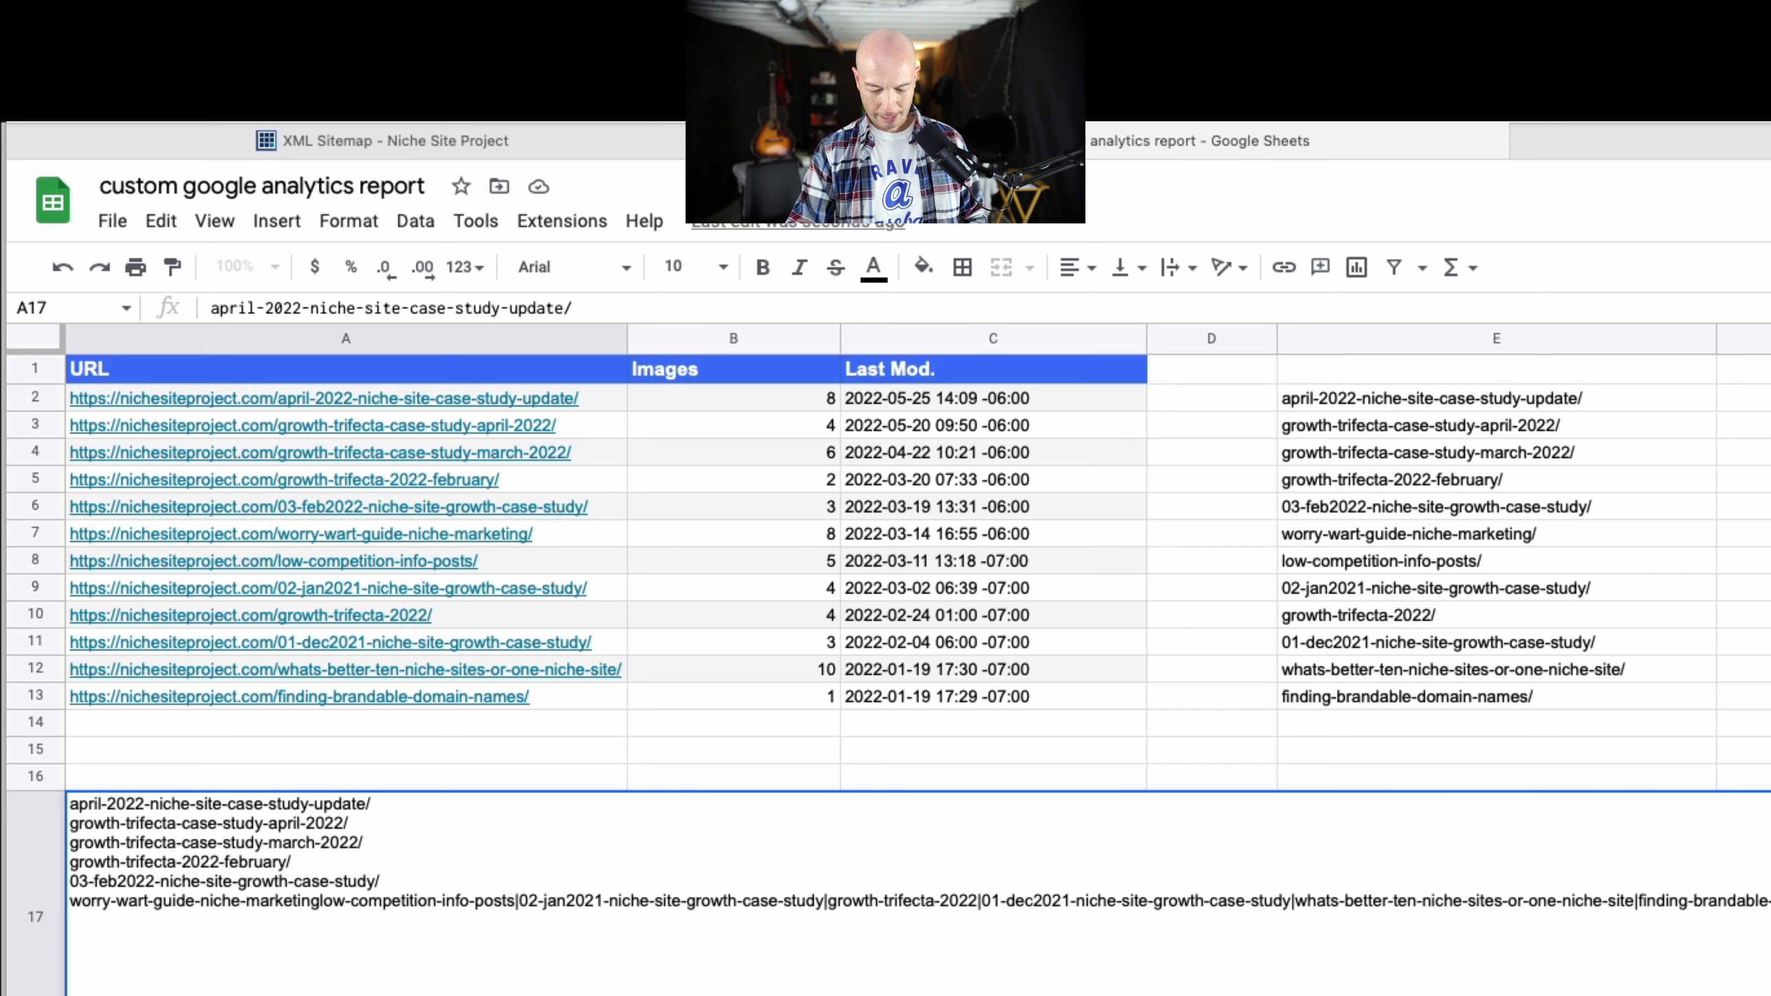
pyautogui.write('|')
pyautogui.press('BackSpace')
pyautogui.press('BackSpace')
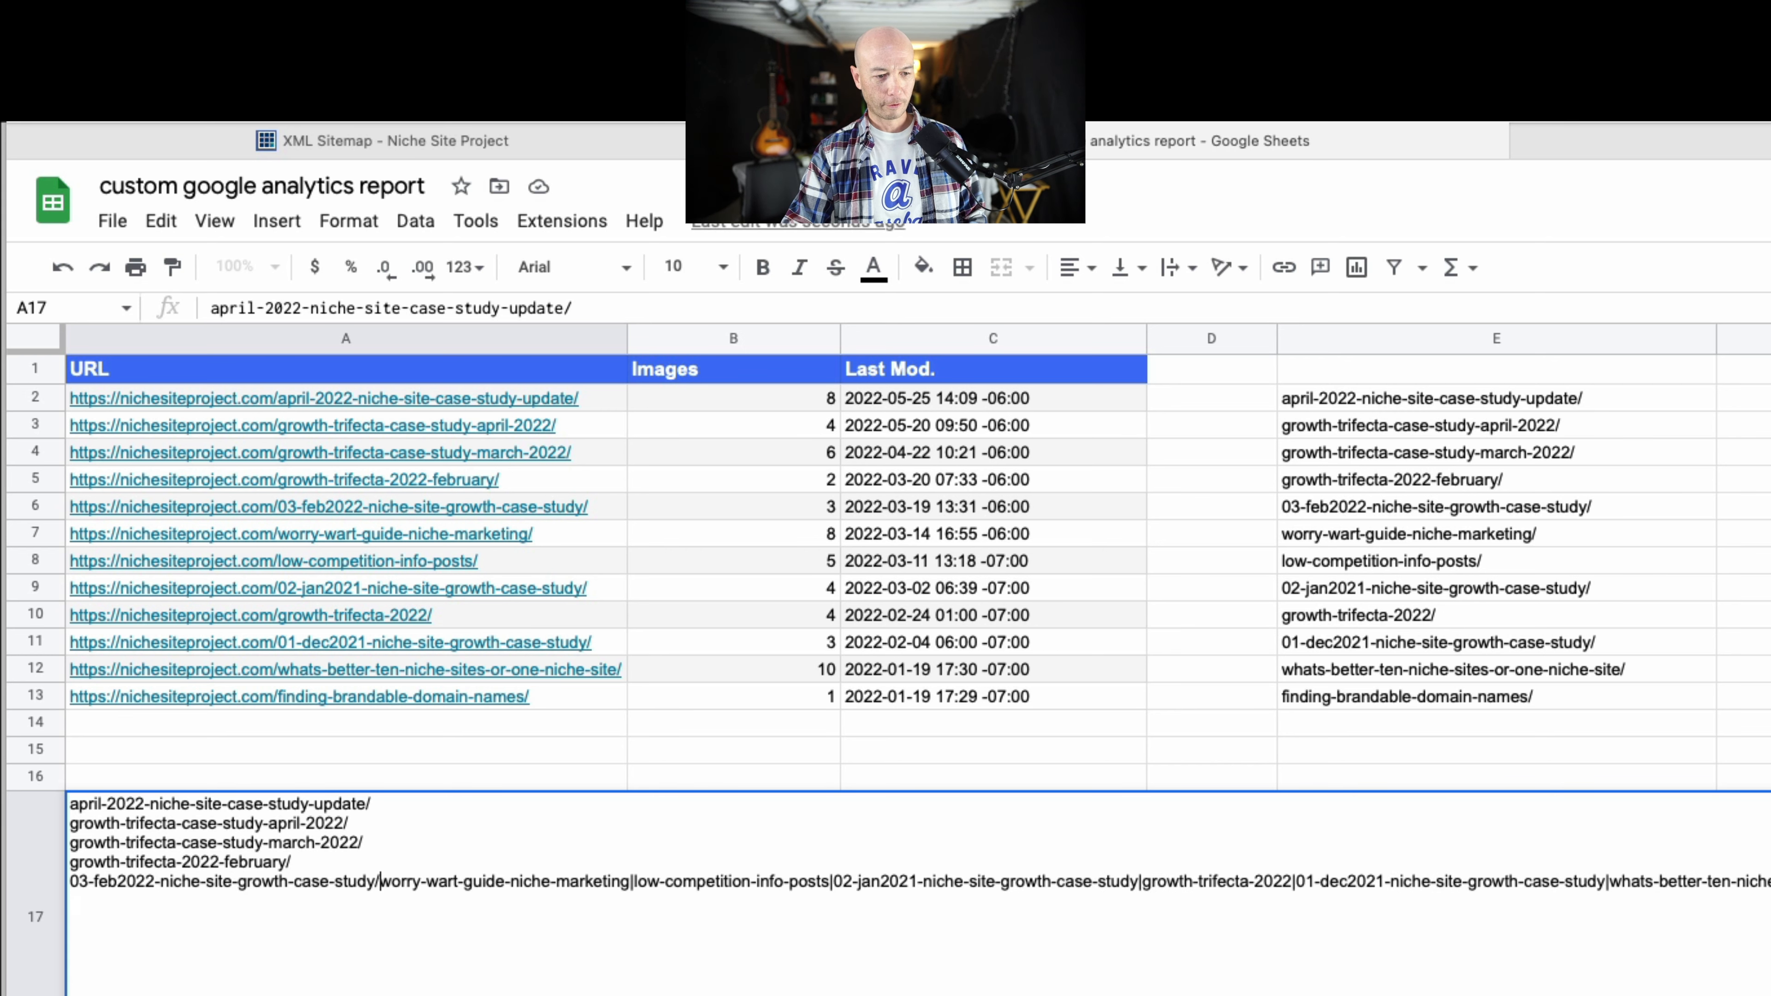
pyautogui.write('|')
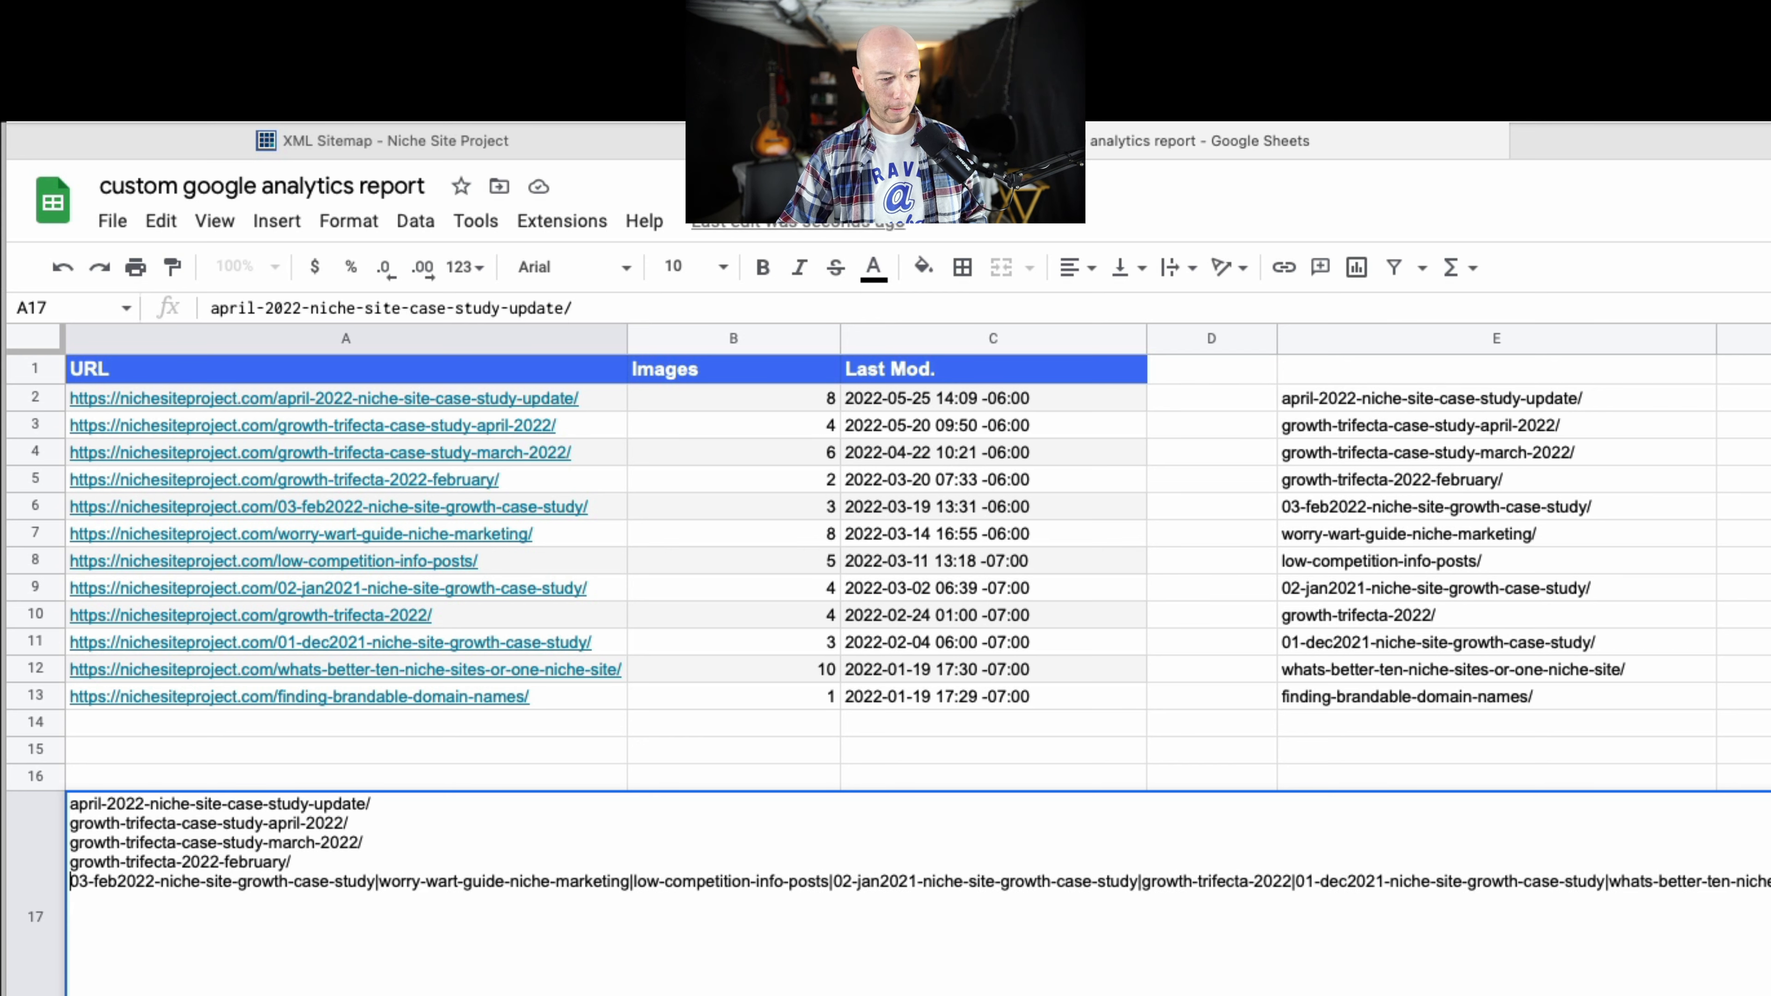
pyautogui.press('BackSpace')
pyautogui.press('BackSpace')
pyautogui.write('|')
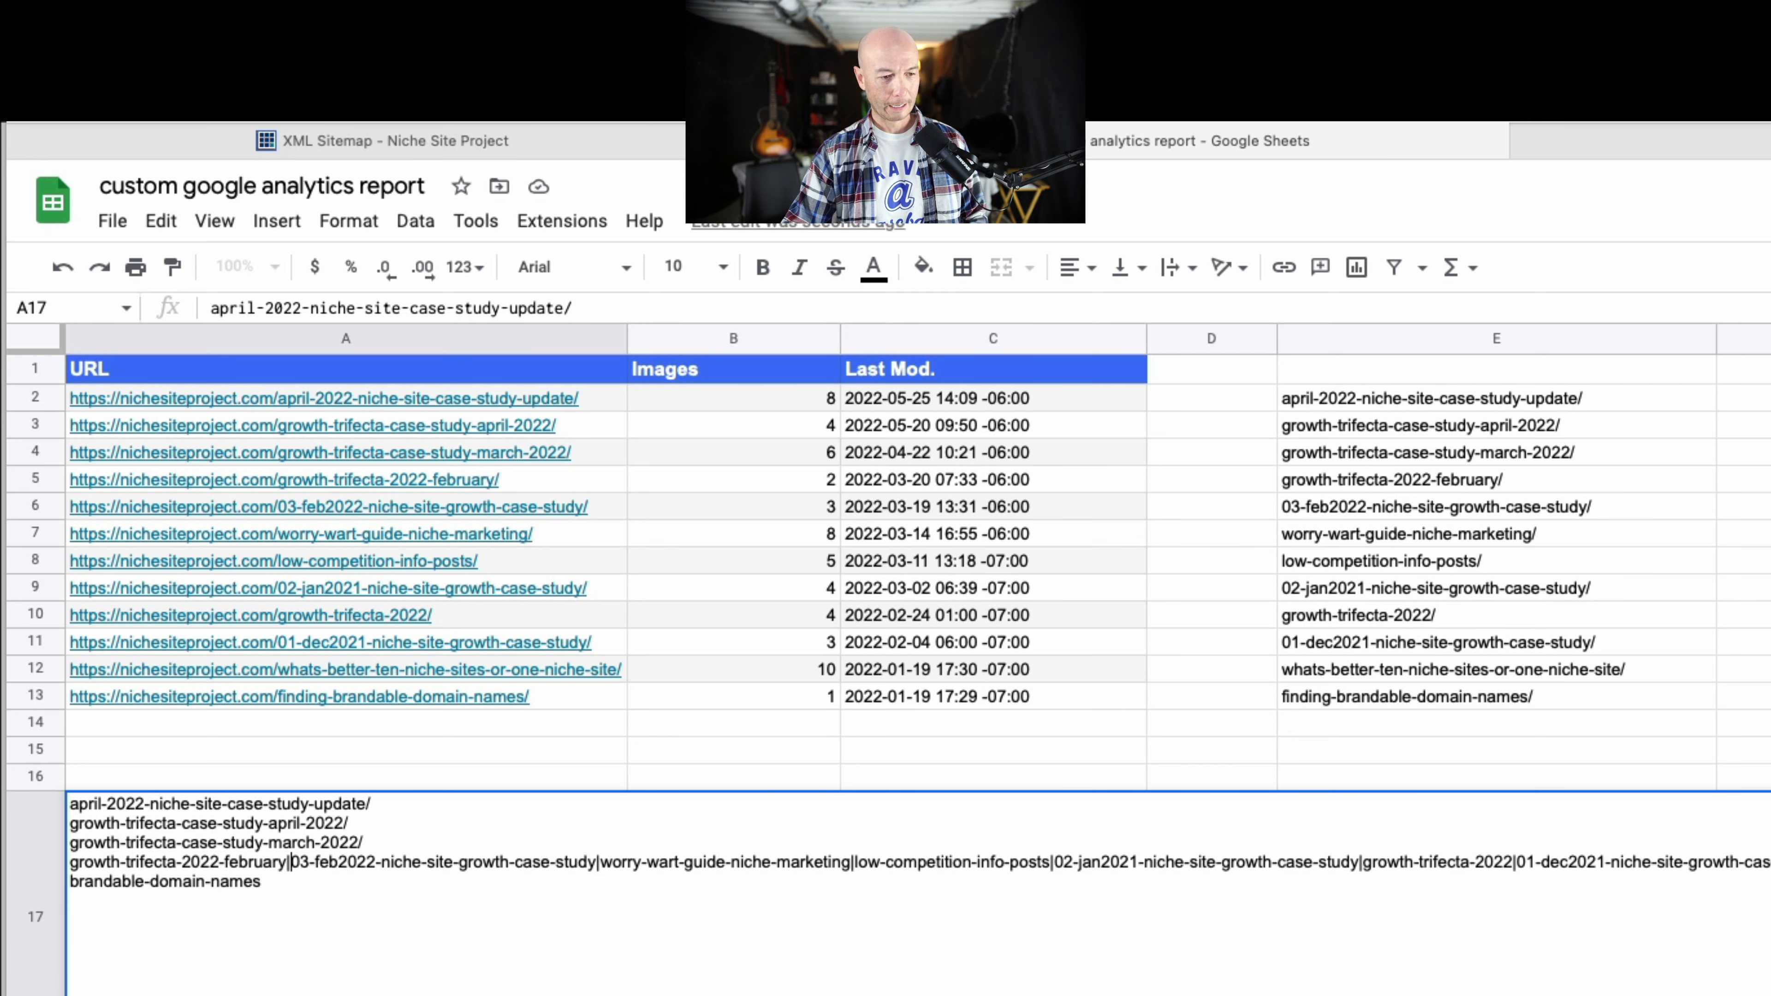
pyautogui.press('BackSpace')
pyautogui.press('BackSpace')
pyautogui.write('|')
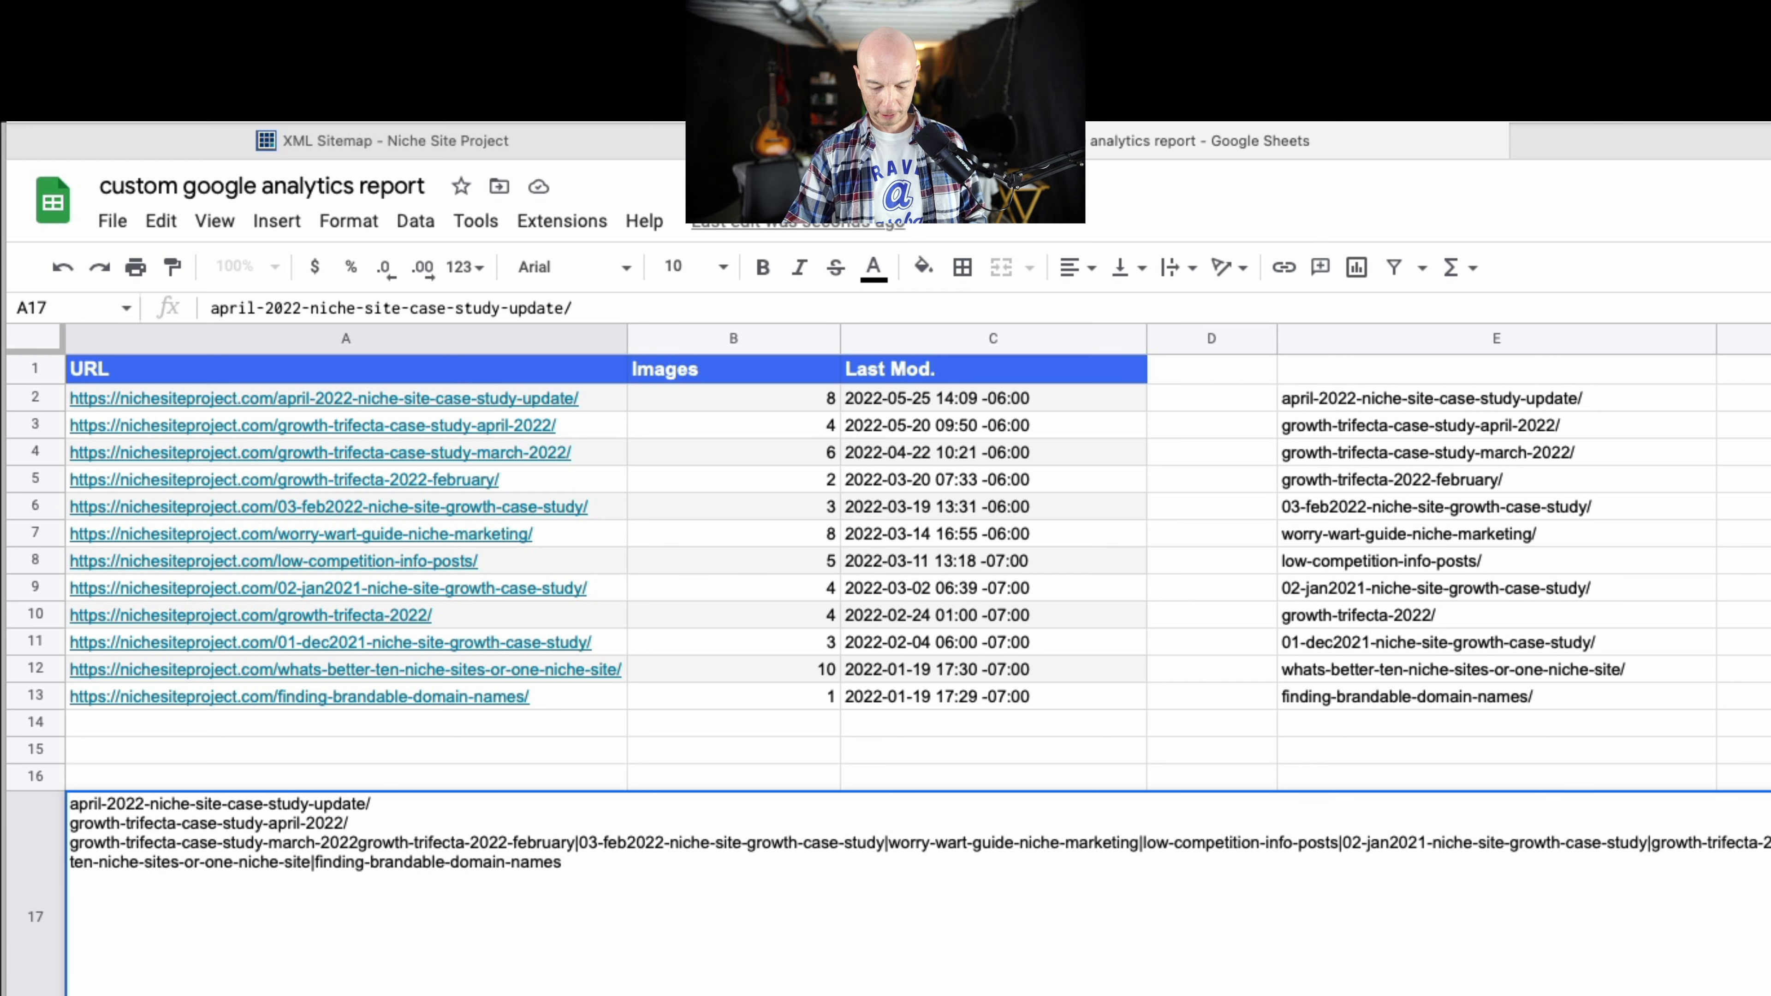
pyautogui.write('|')
pyautogui.press('BackSpace')
pyautogui.press('BackSpace')
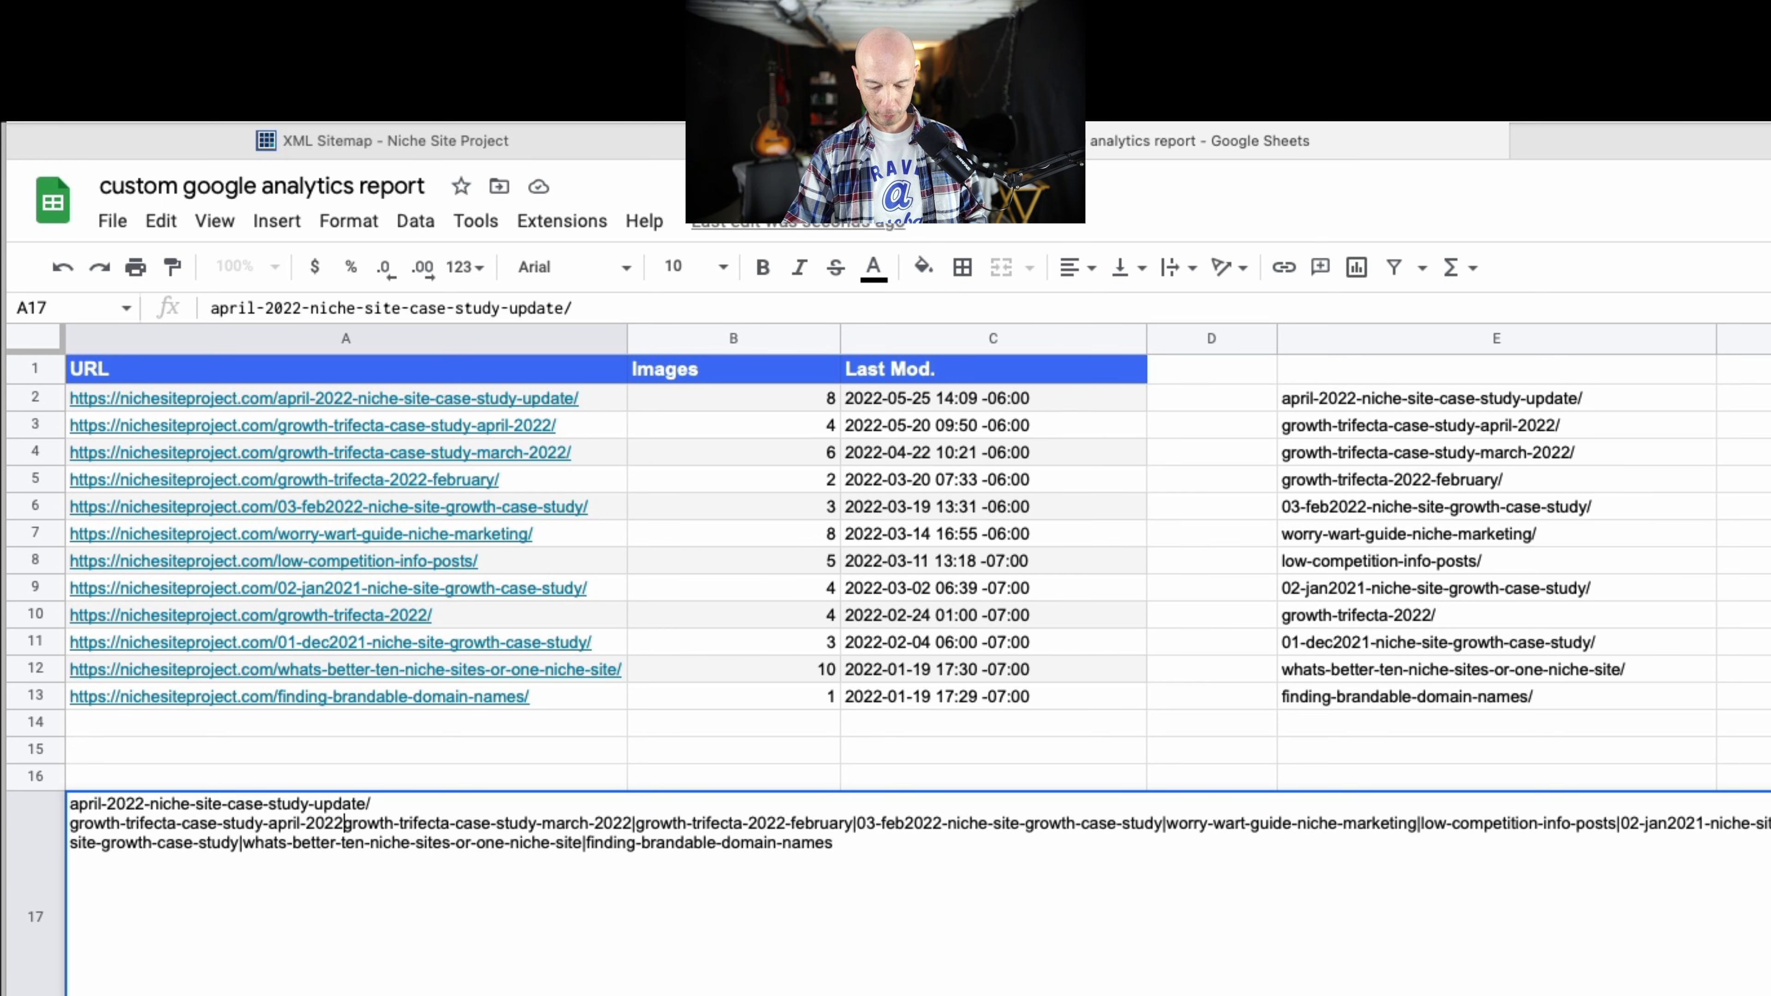
pyautogui.write('|')
pyautogui.press('BackSpace')
pyautogui.press('BackSpace')
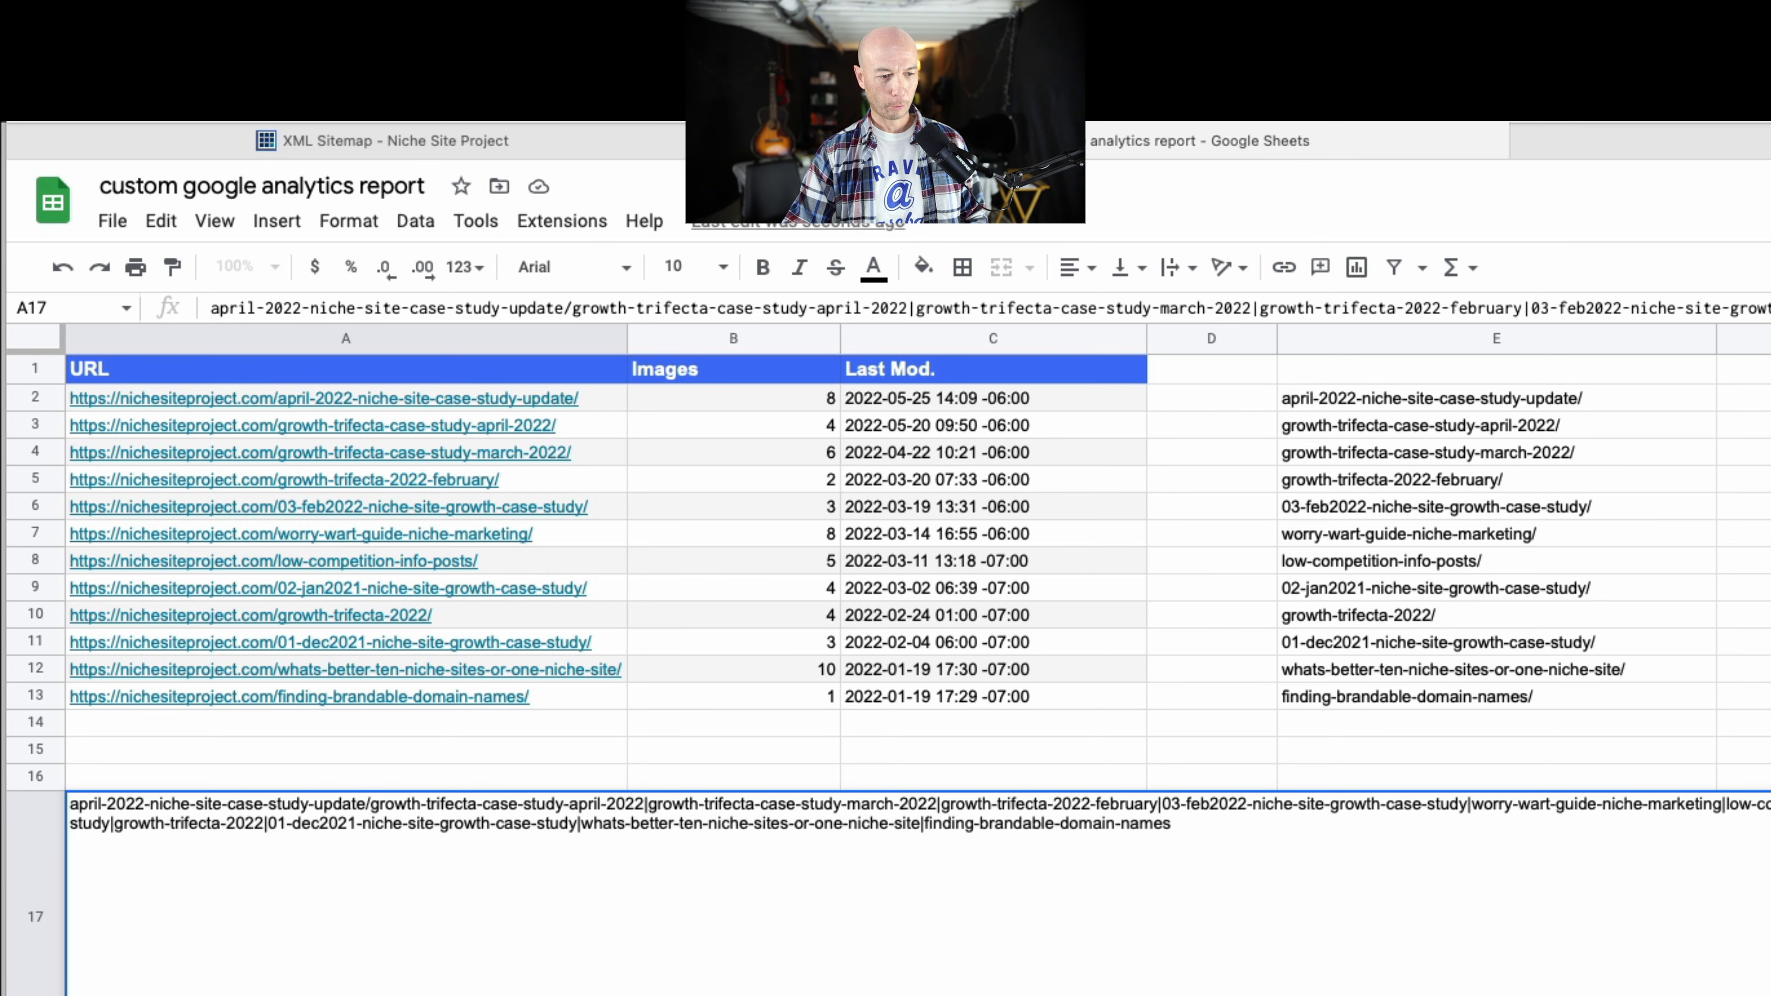
pyautogui.write('|')
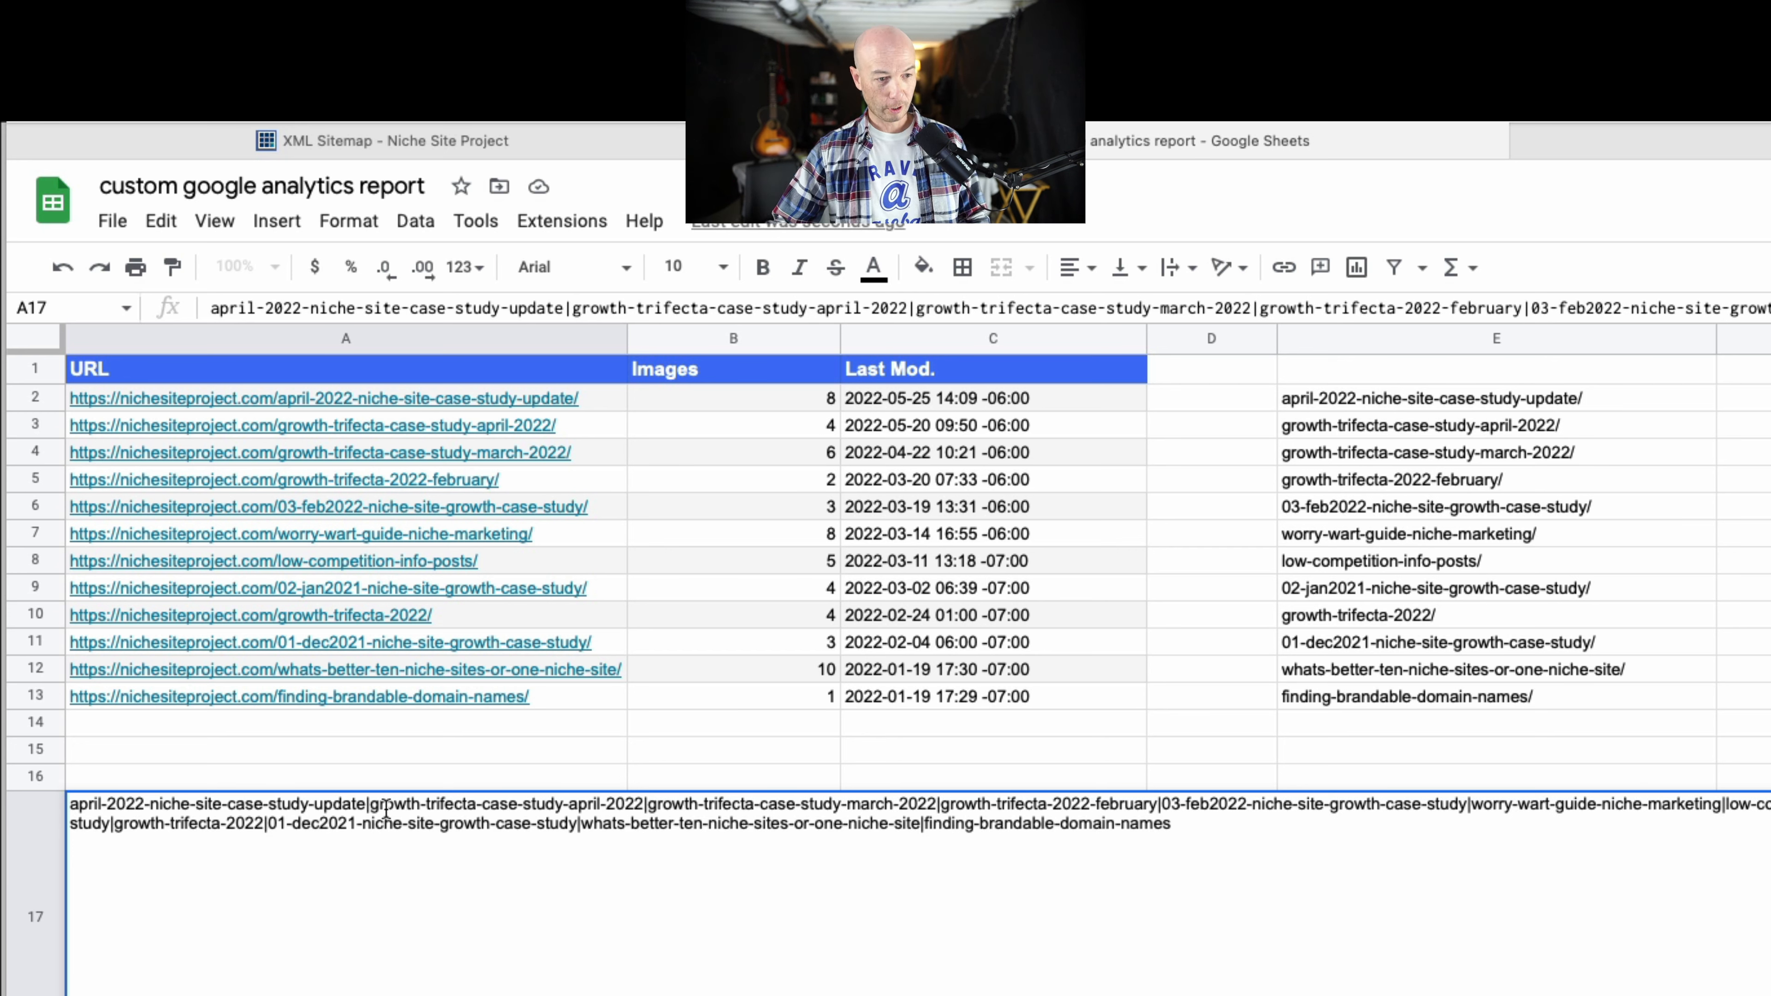
# Copy the entire pipe-separated slug string from inside cell A17.
pyautogui.press('super+a')
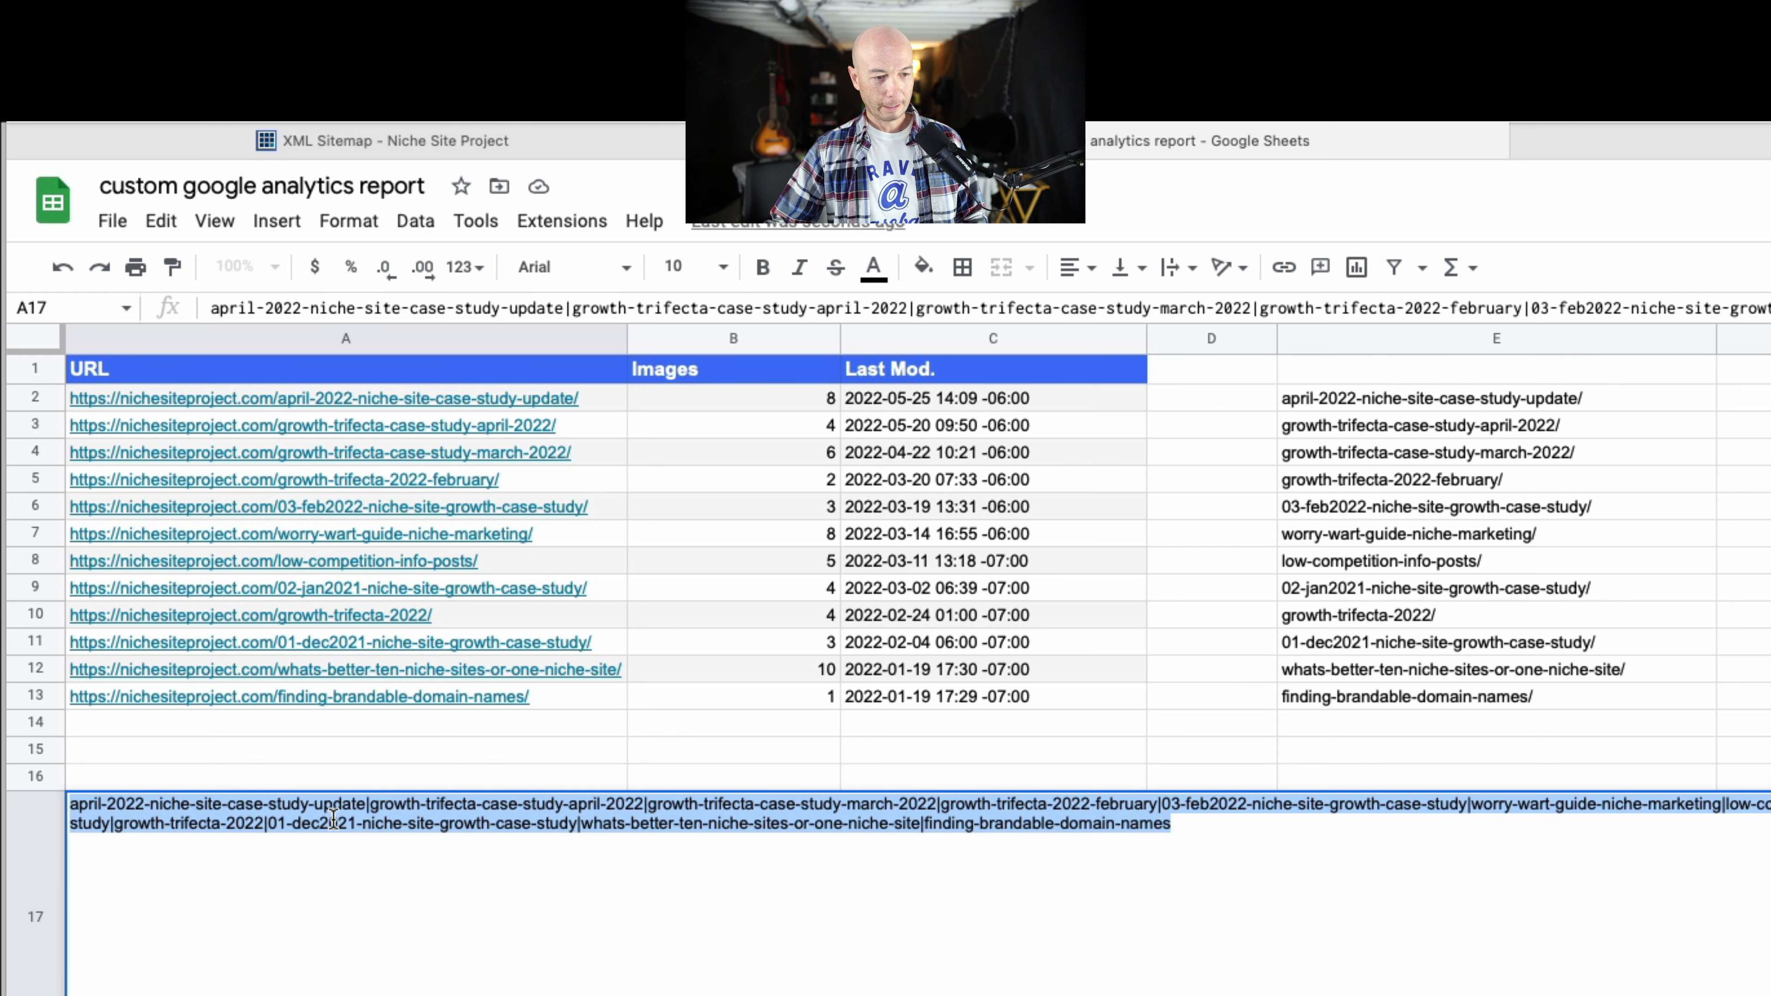
pyautogui.rightClick(331, 816)
pyautogui.click(399, 901)
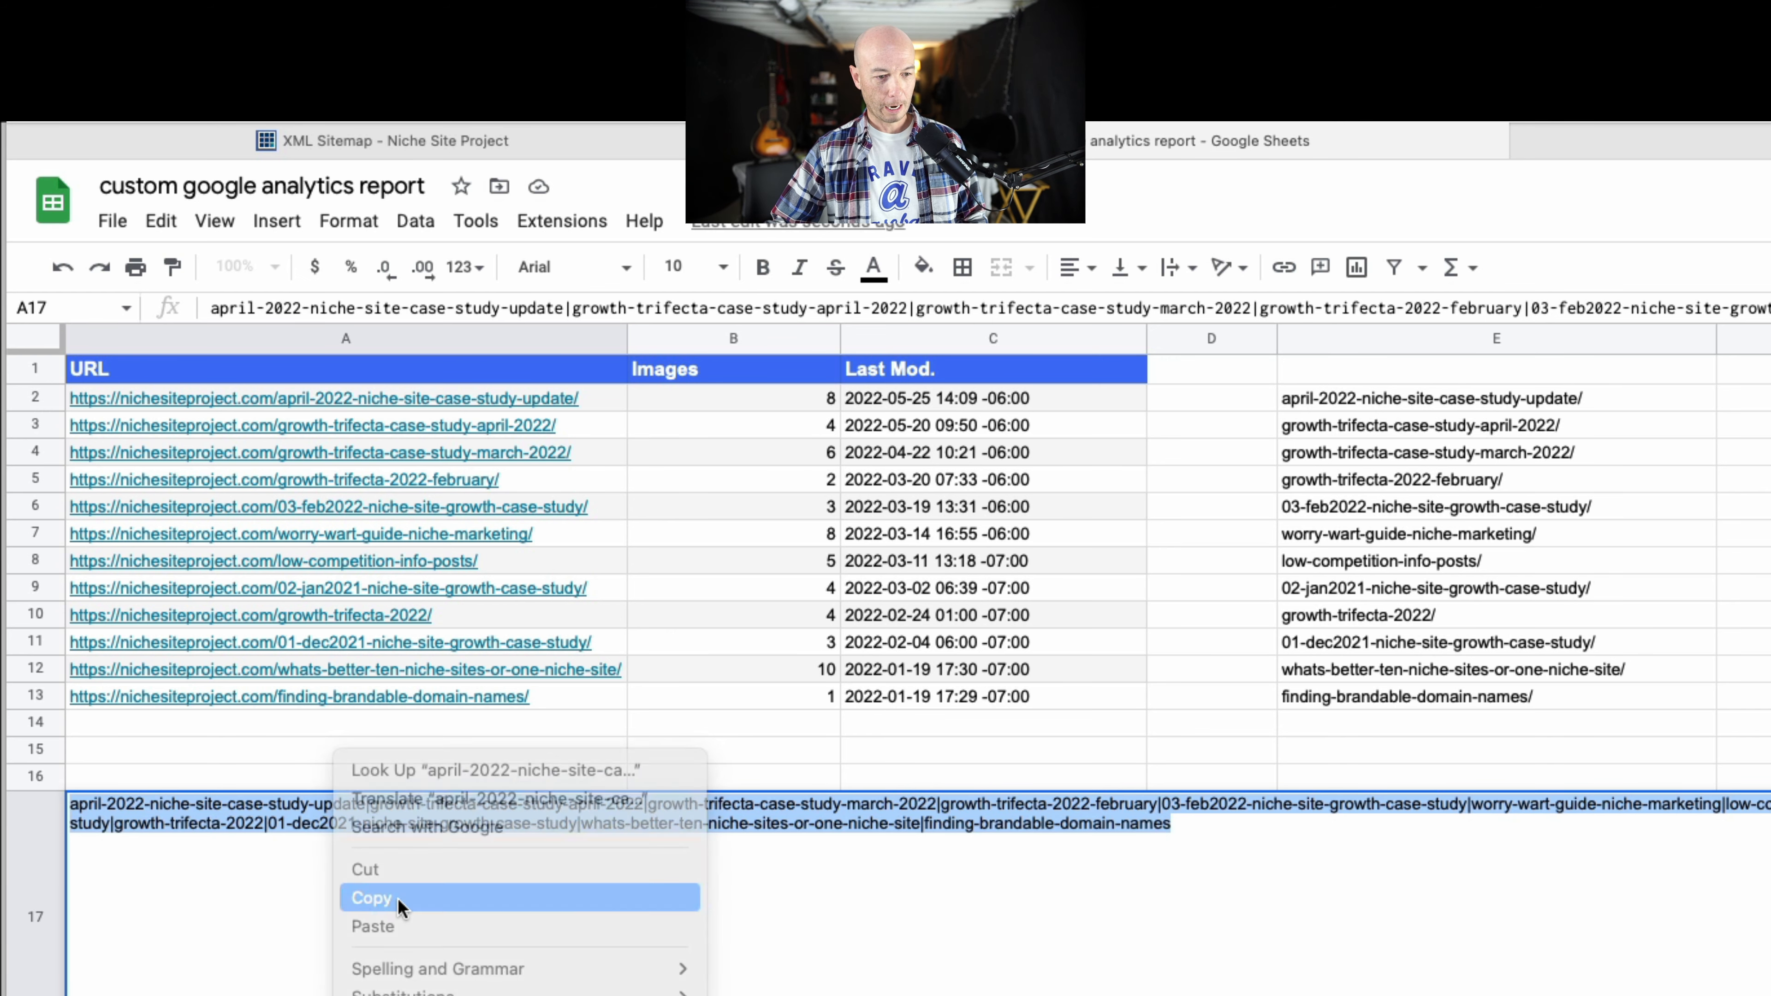
# Switch to Google Analytics and start a new custom report from the Custom Reports page.
pyautogui.click(1694, 156)
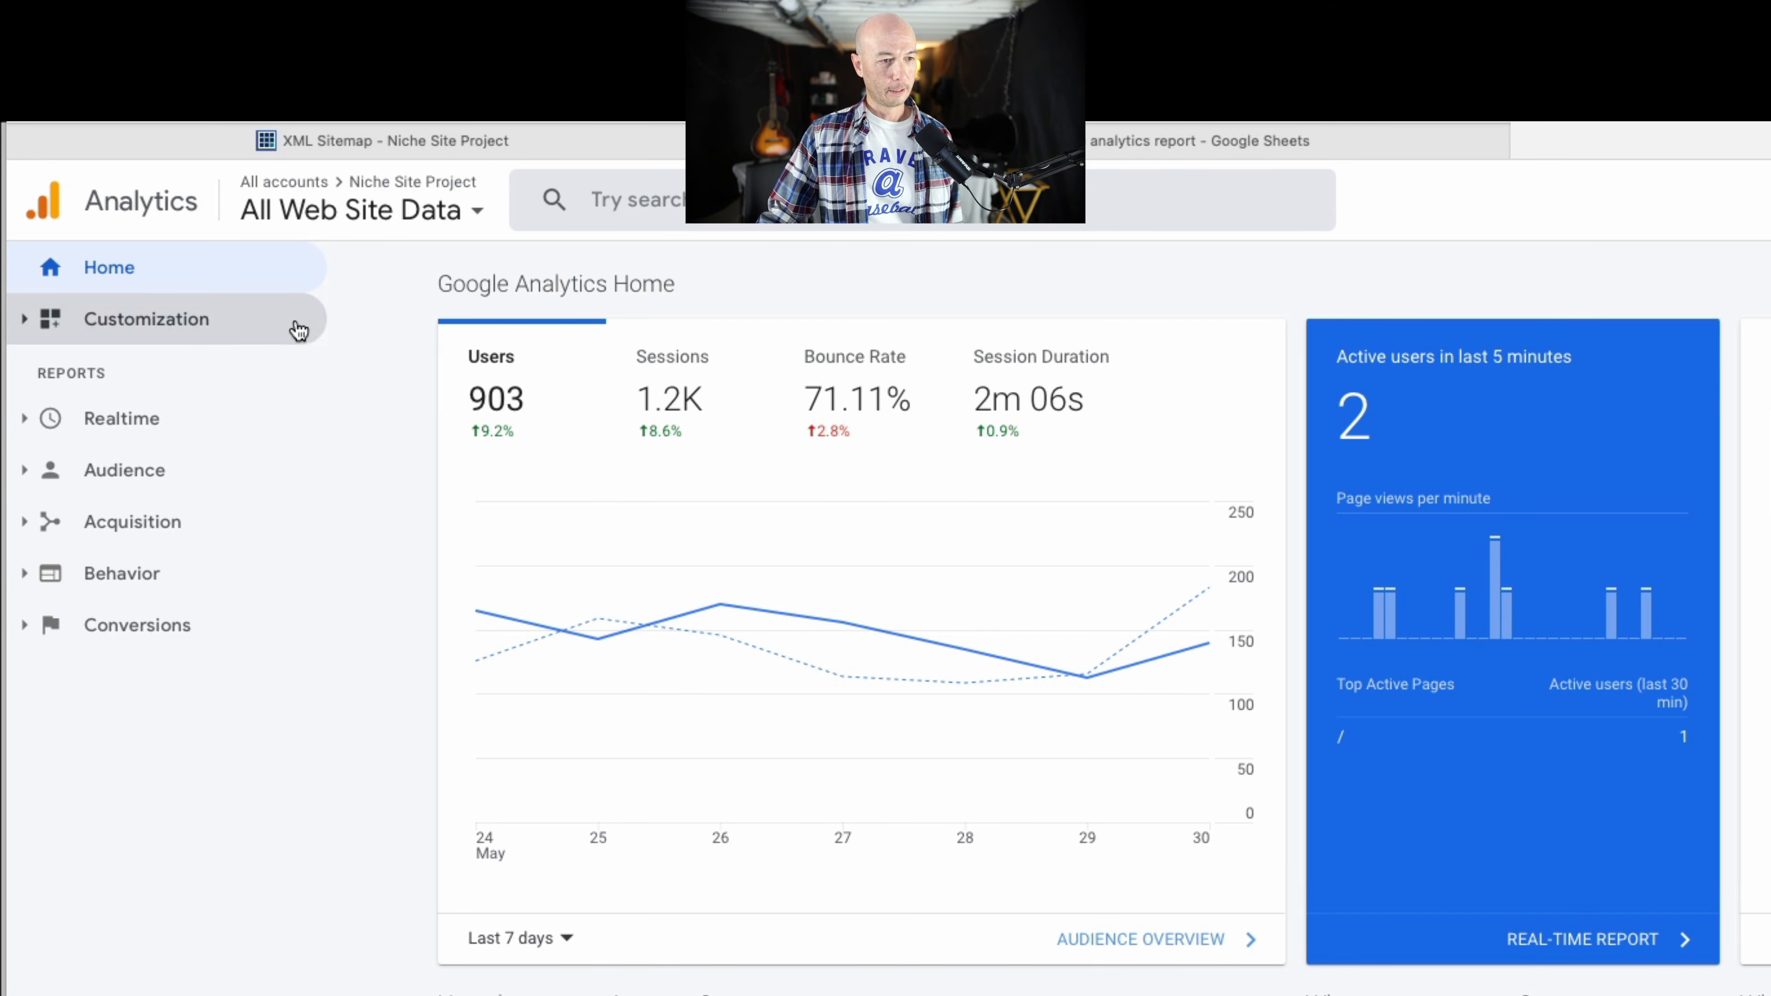
pyautogui.click(174, 337)
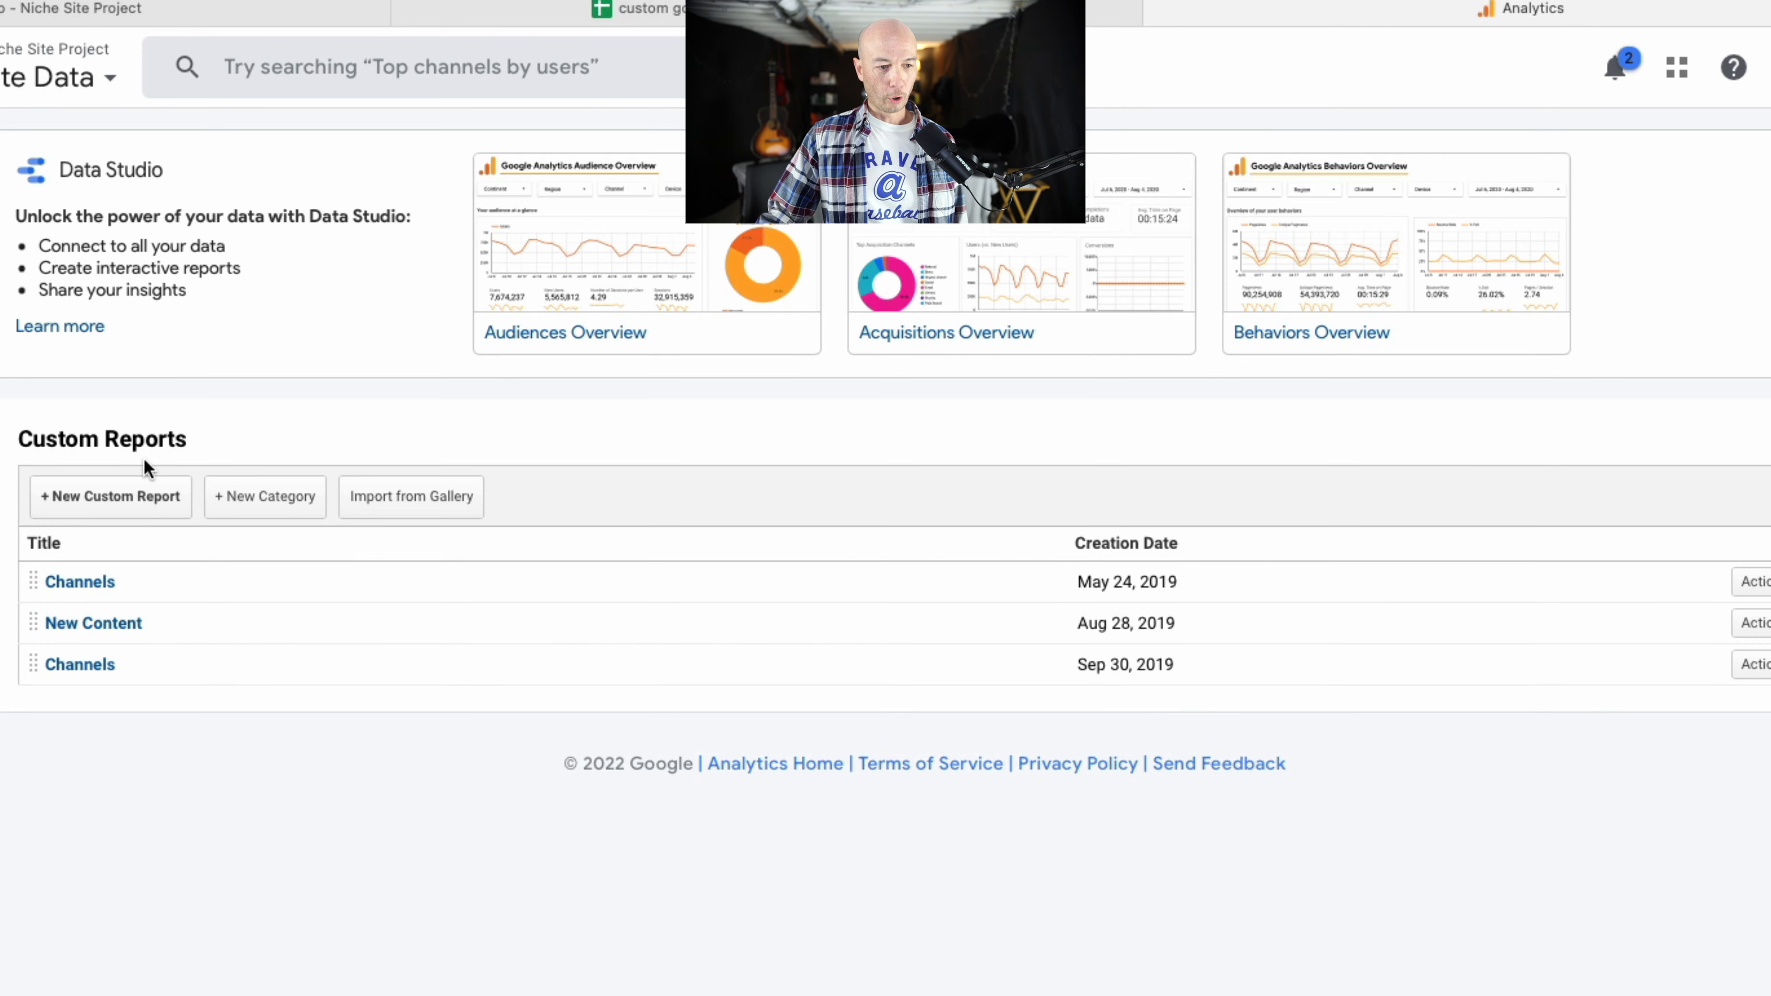
pyautogui.click(126, 501)
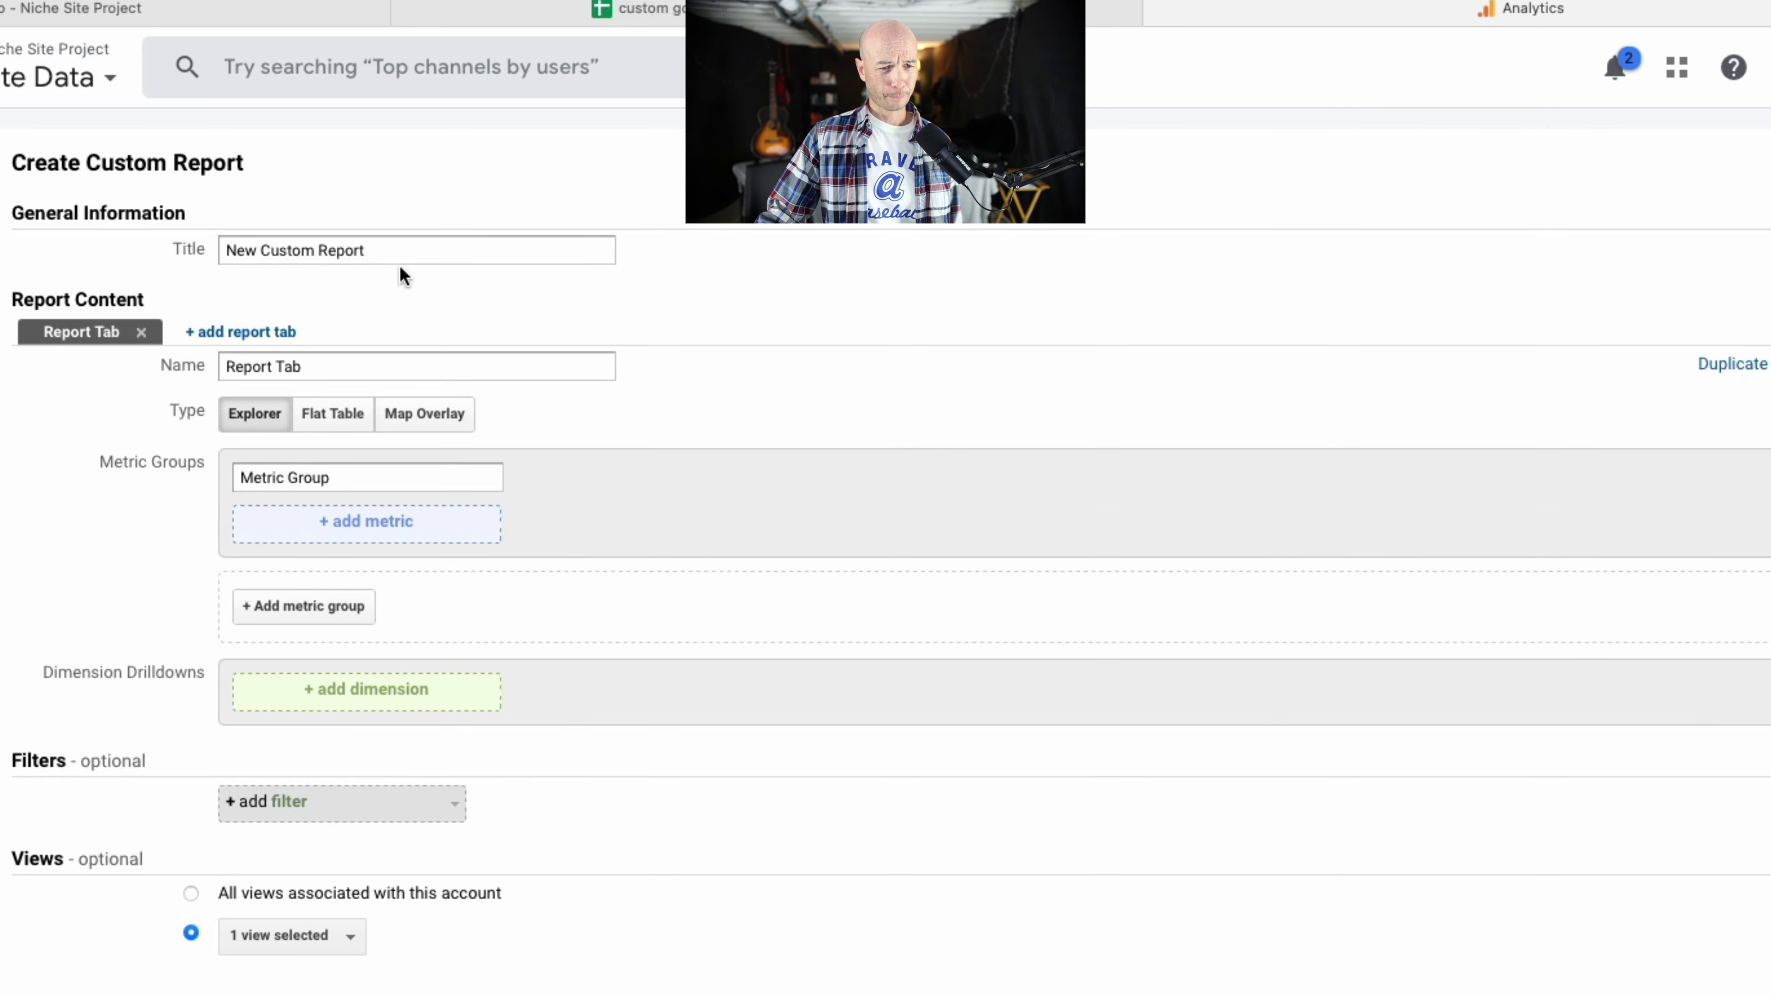
pyautogui.click(401, 255)
pyautogui.doubleClick(401, 256)
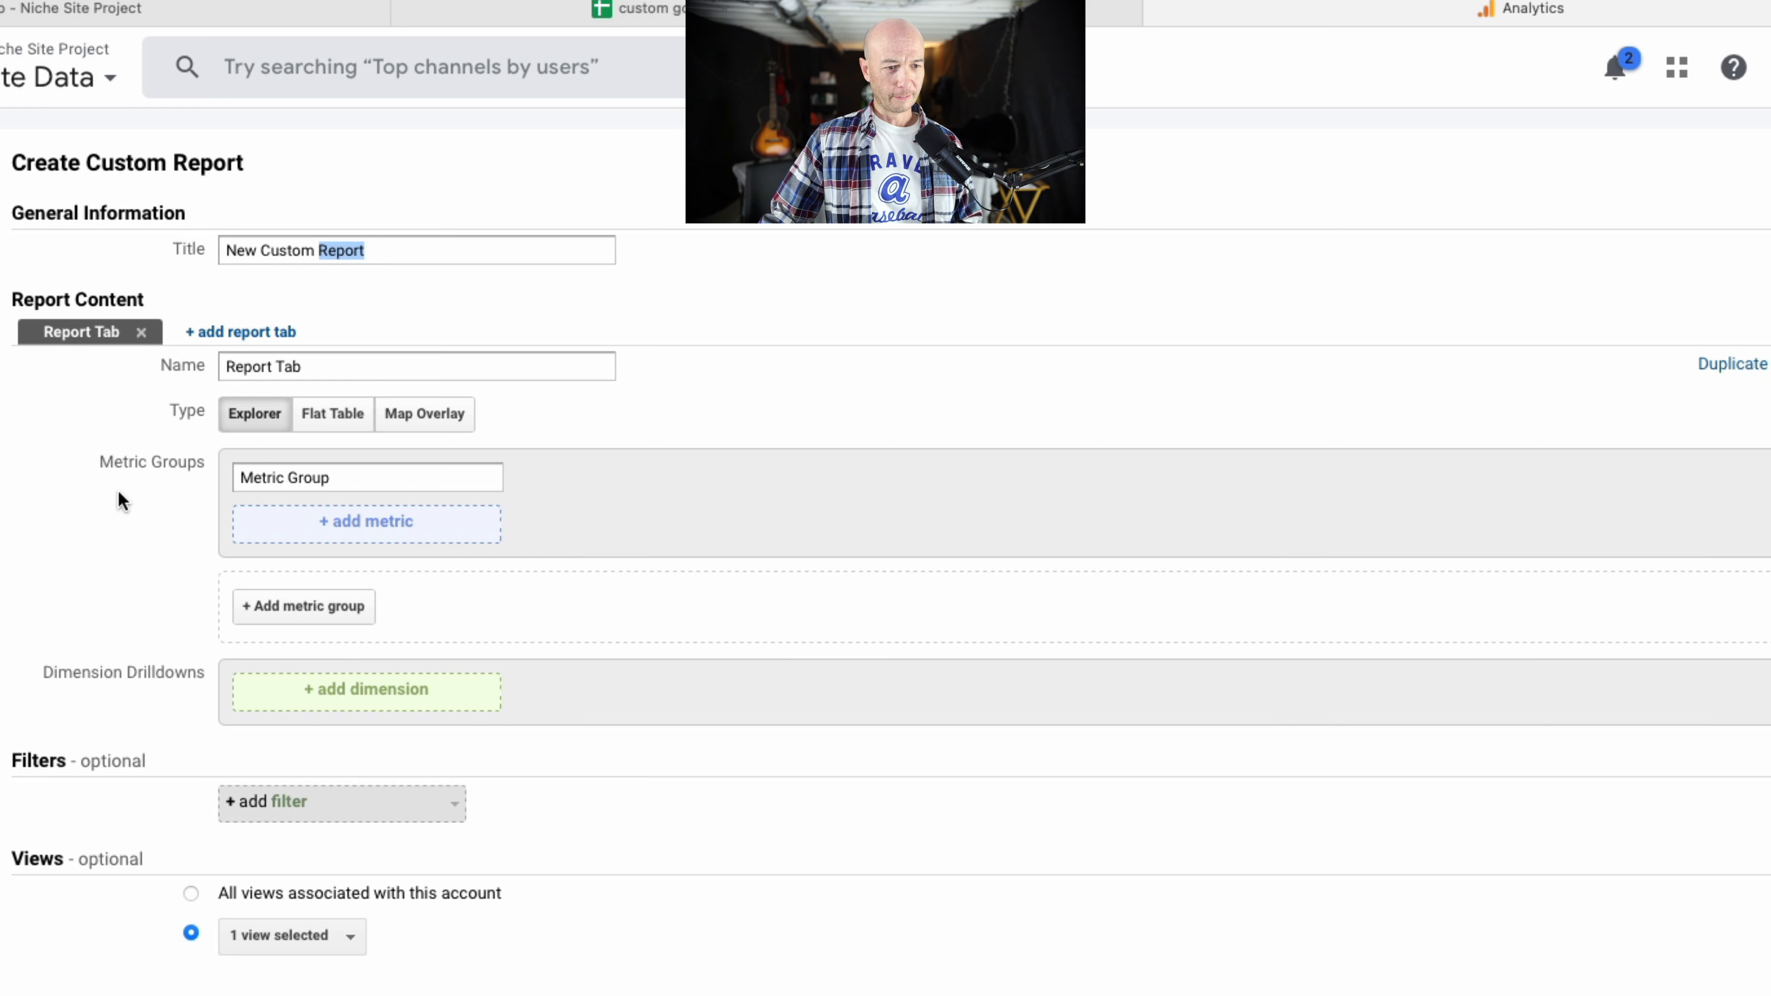
# Add the commonly used metrics Sessions and Avg. Session Duration to the report's metric group.
pyautogui.click(342, 533)
pyautogui.click(322, 651)
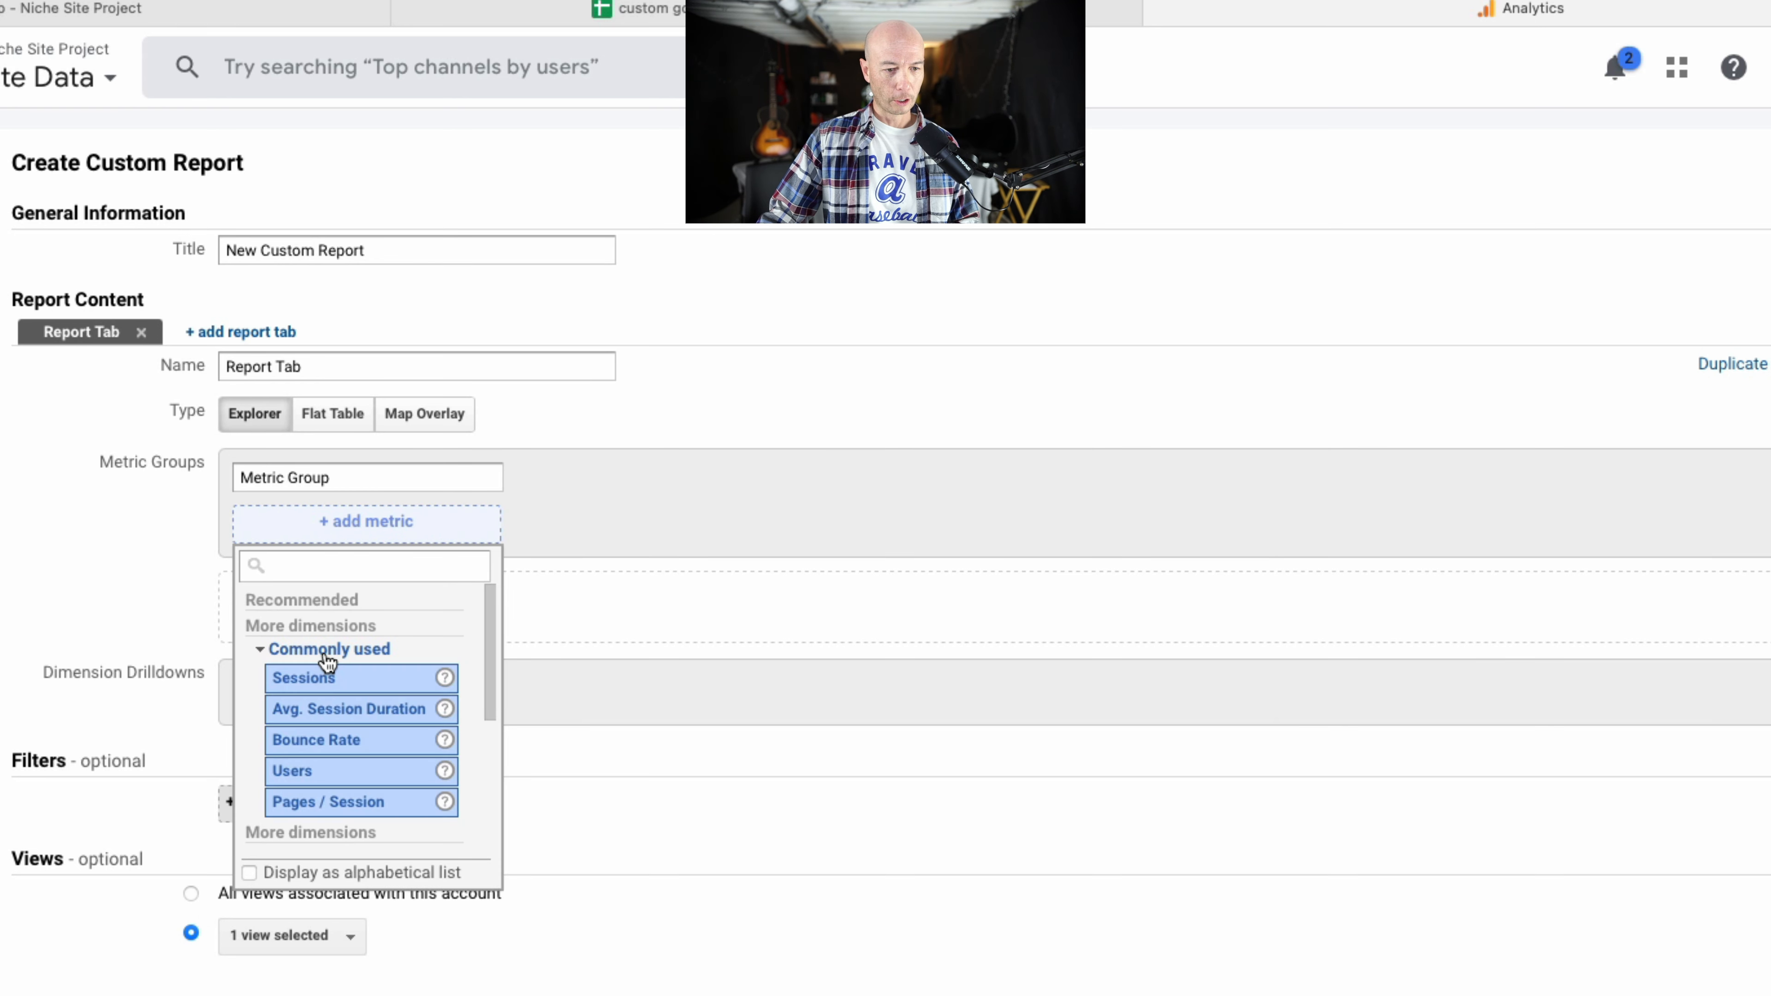
pyautogui.click(315, 691)
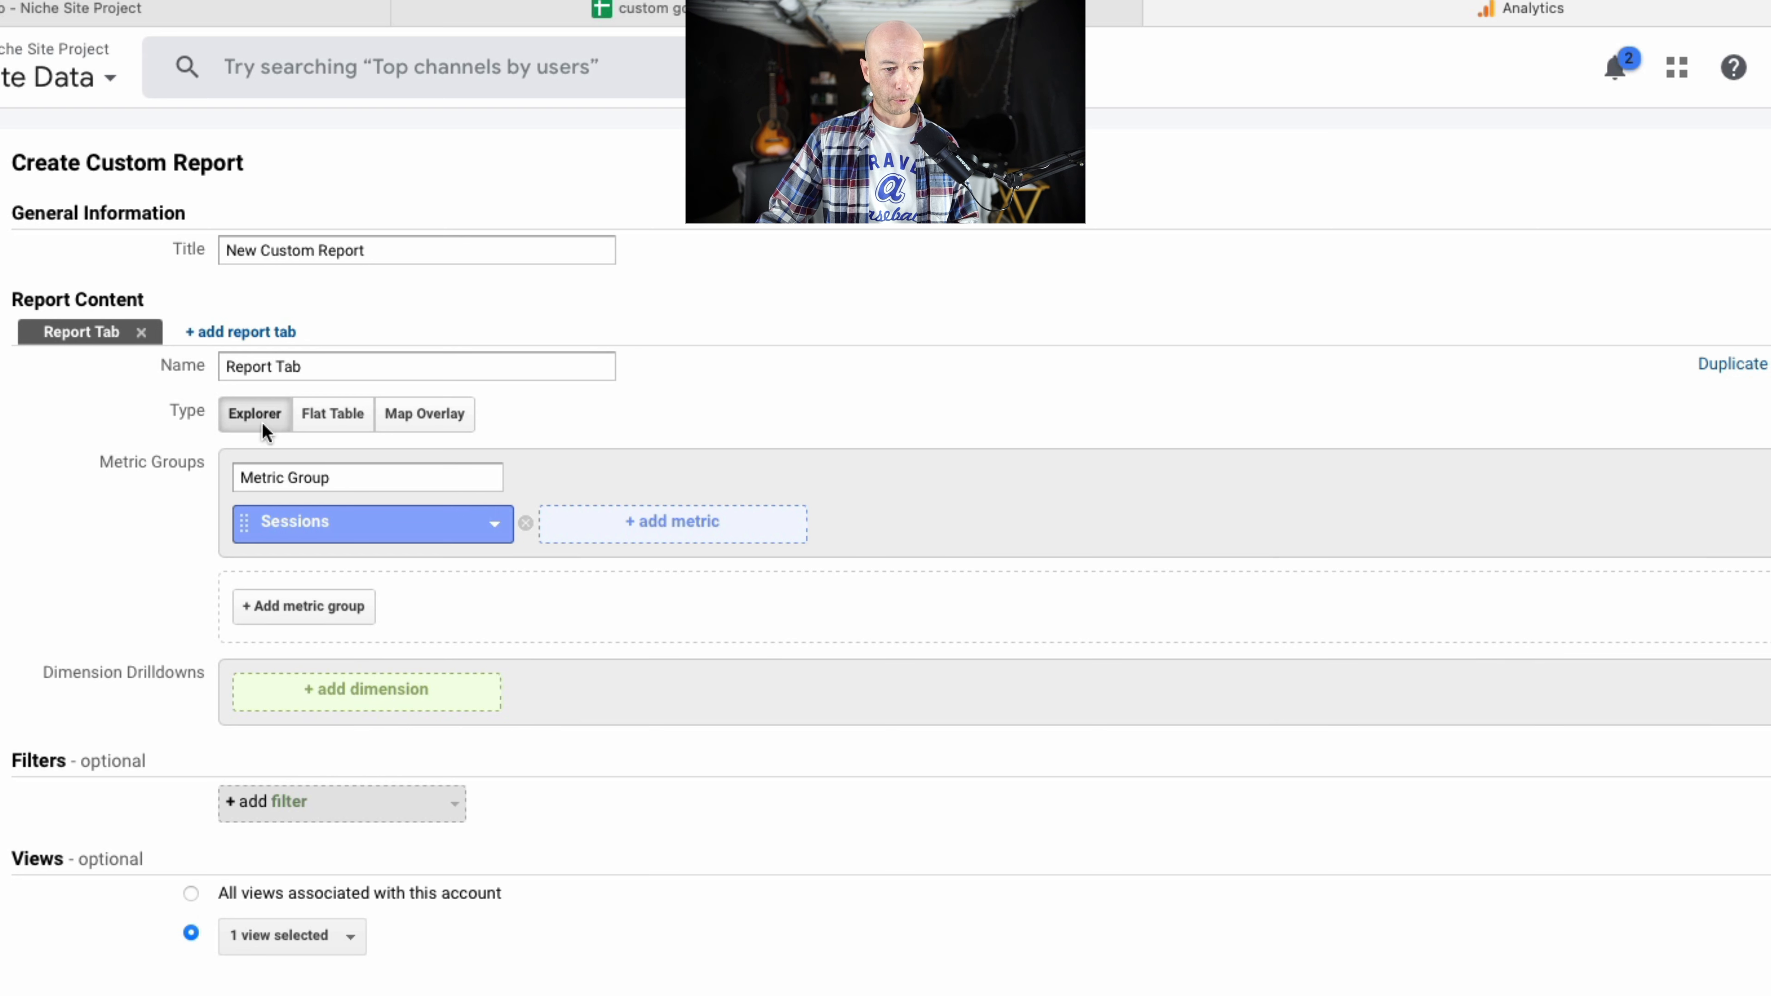
pyautogui.click(607, 525)
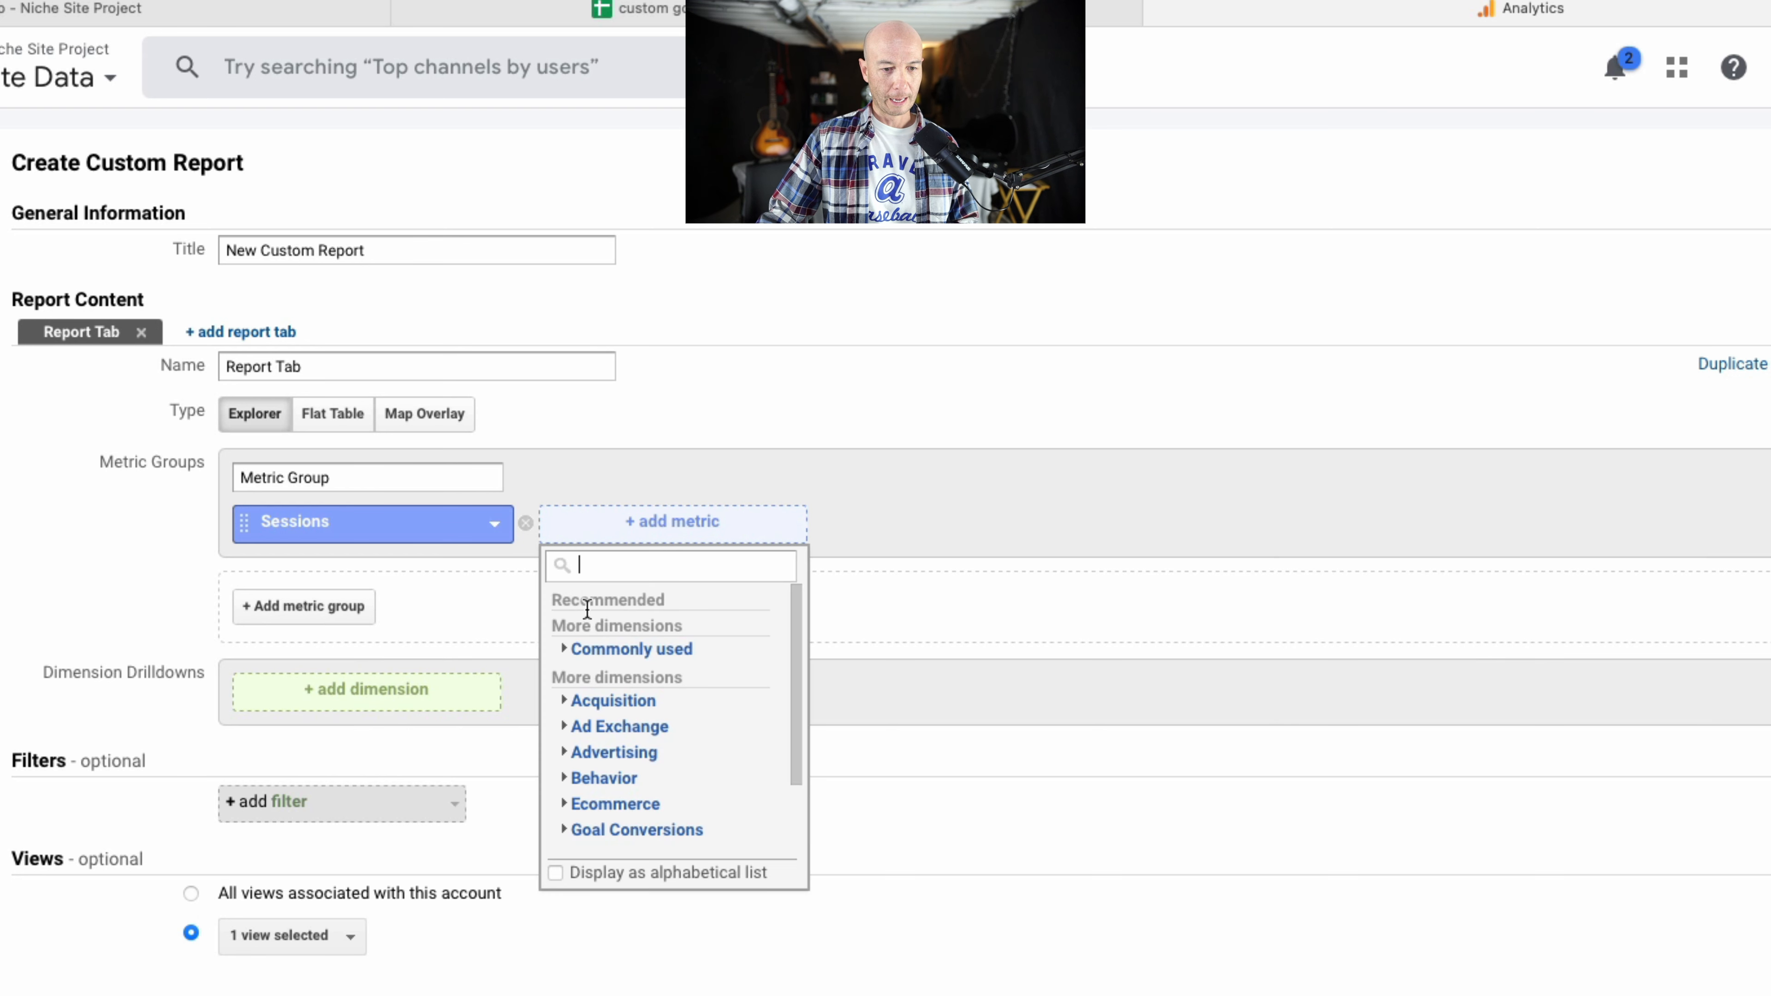
pyautogui.click(604, 653)
pyautogui.click(626, 707)
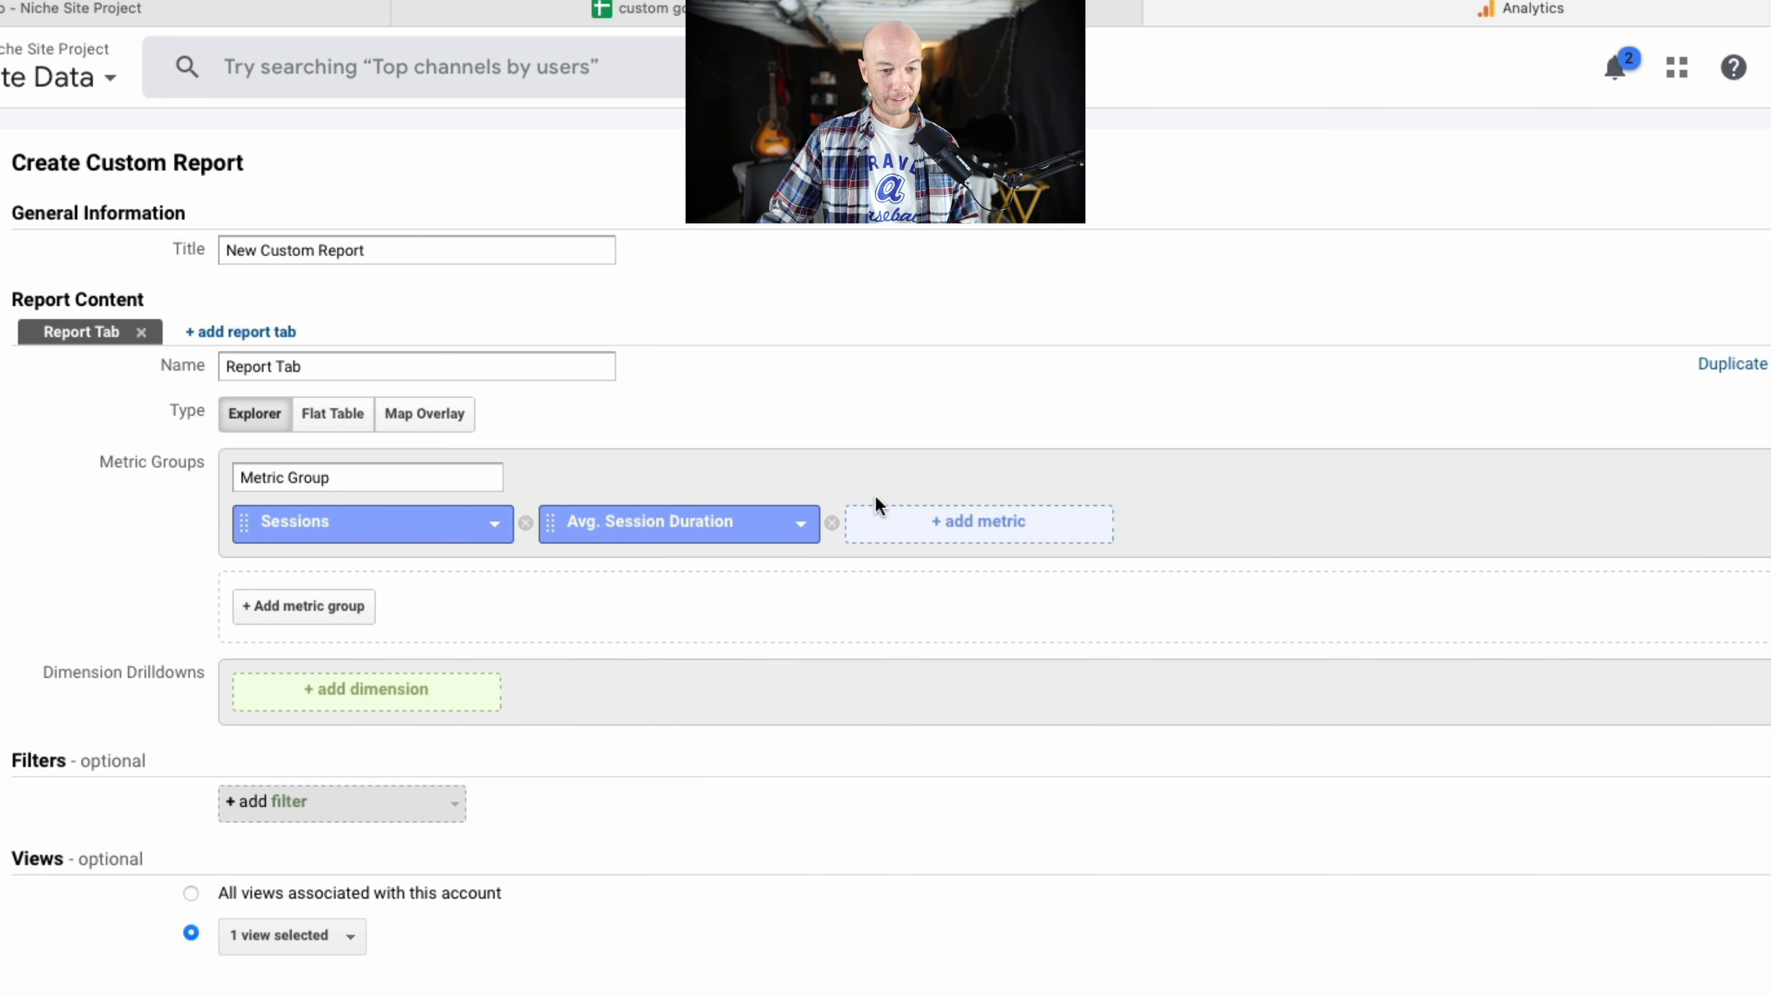
# Add the commonly used metrics Bounce Rate and Pages / Session to the metric group.
pyautogui.click(905, 524)
pyautogui.click(921, 649)
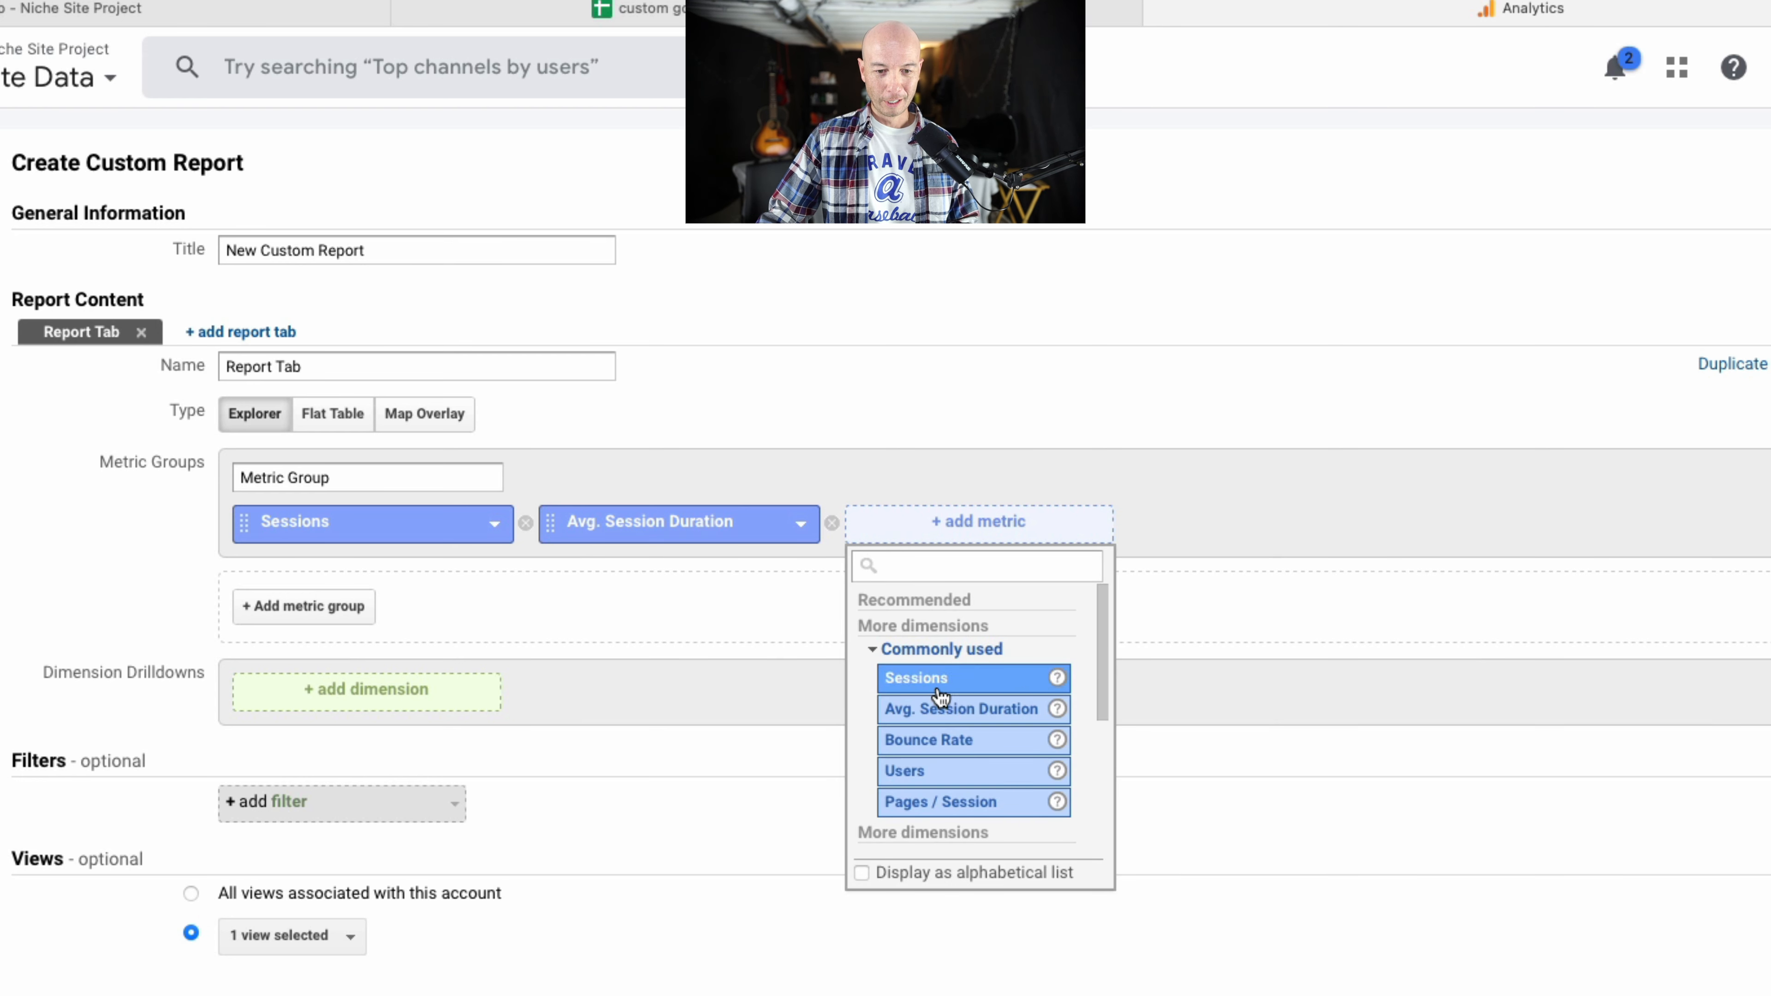
pyautogui.click(965, 750)
pyautogui.click(1277, 526)
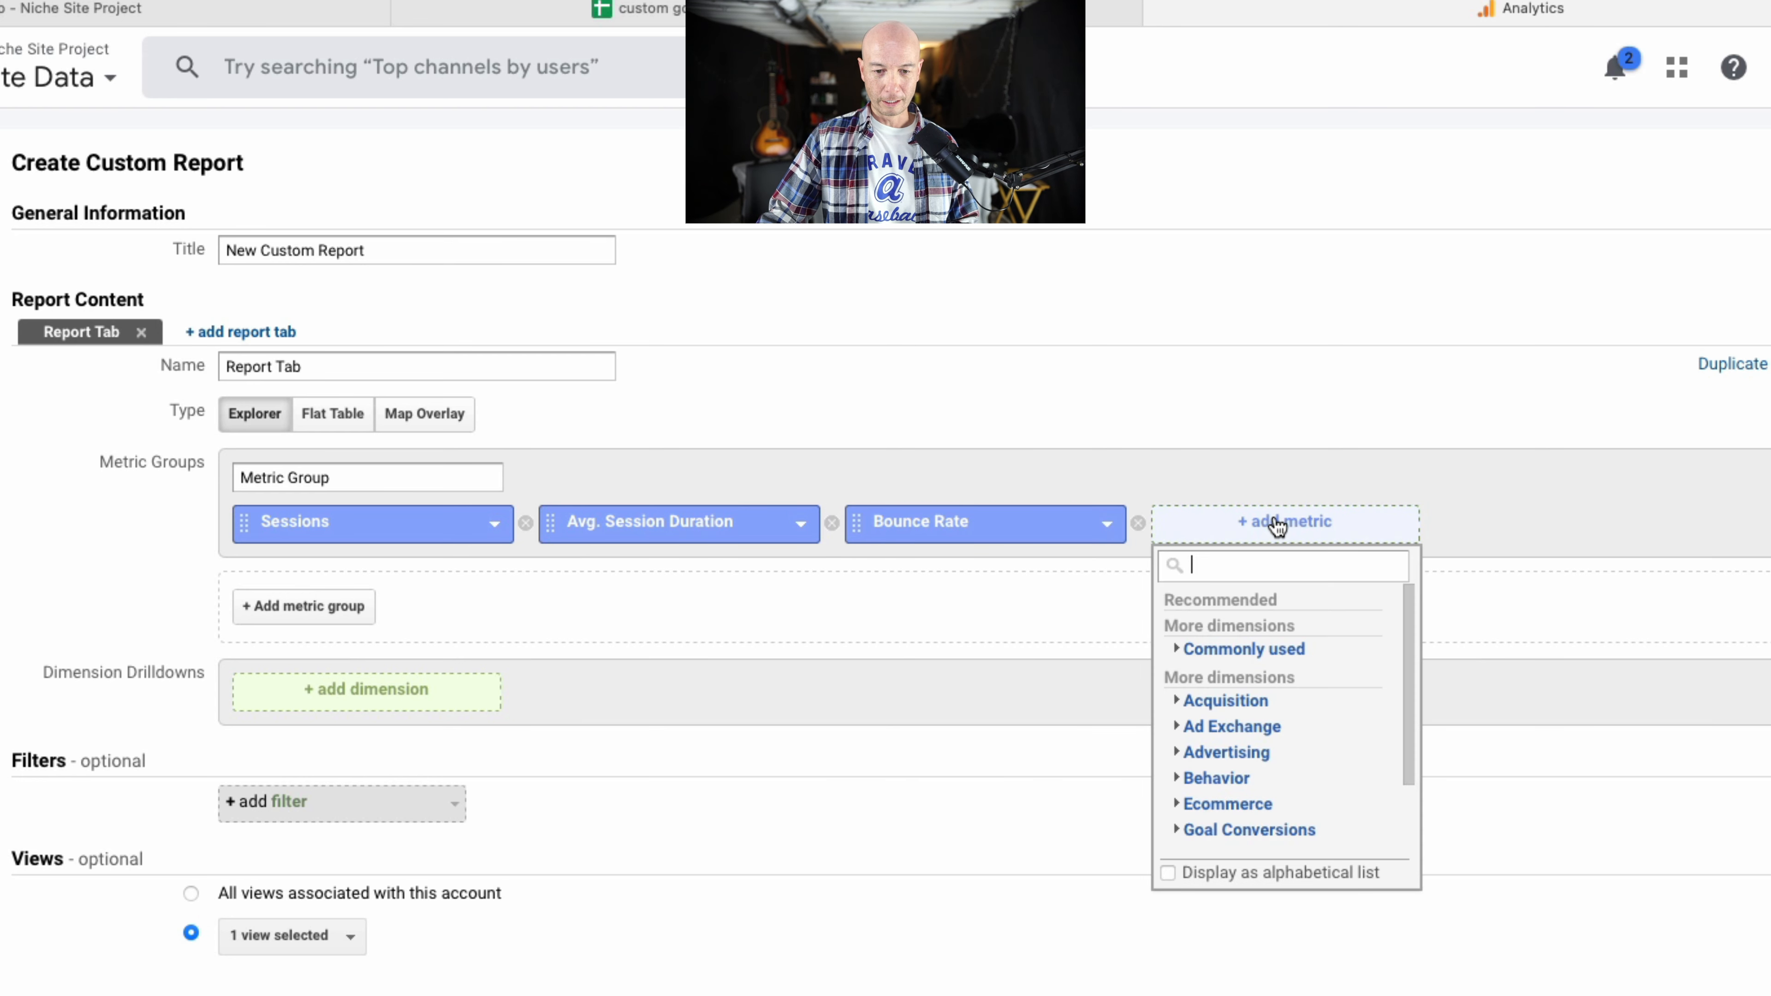
pyautogui.click(1218, 654)
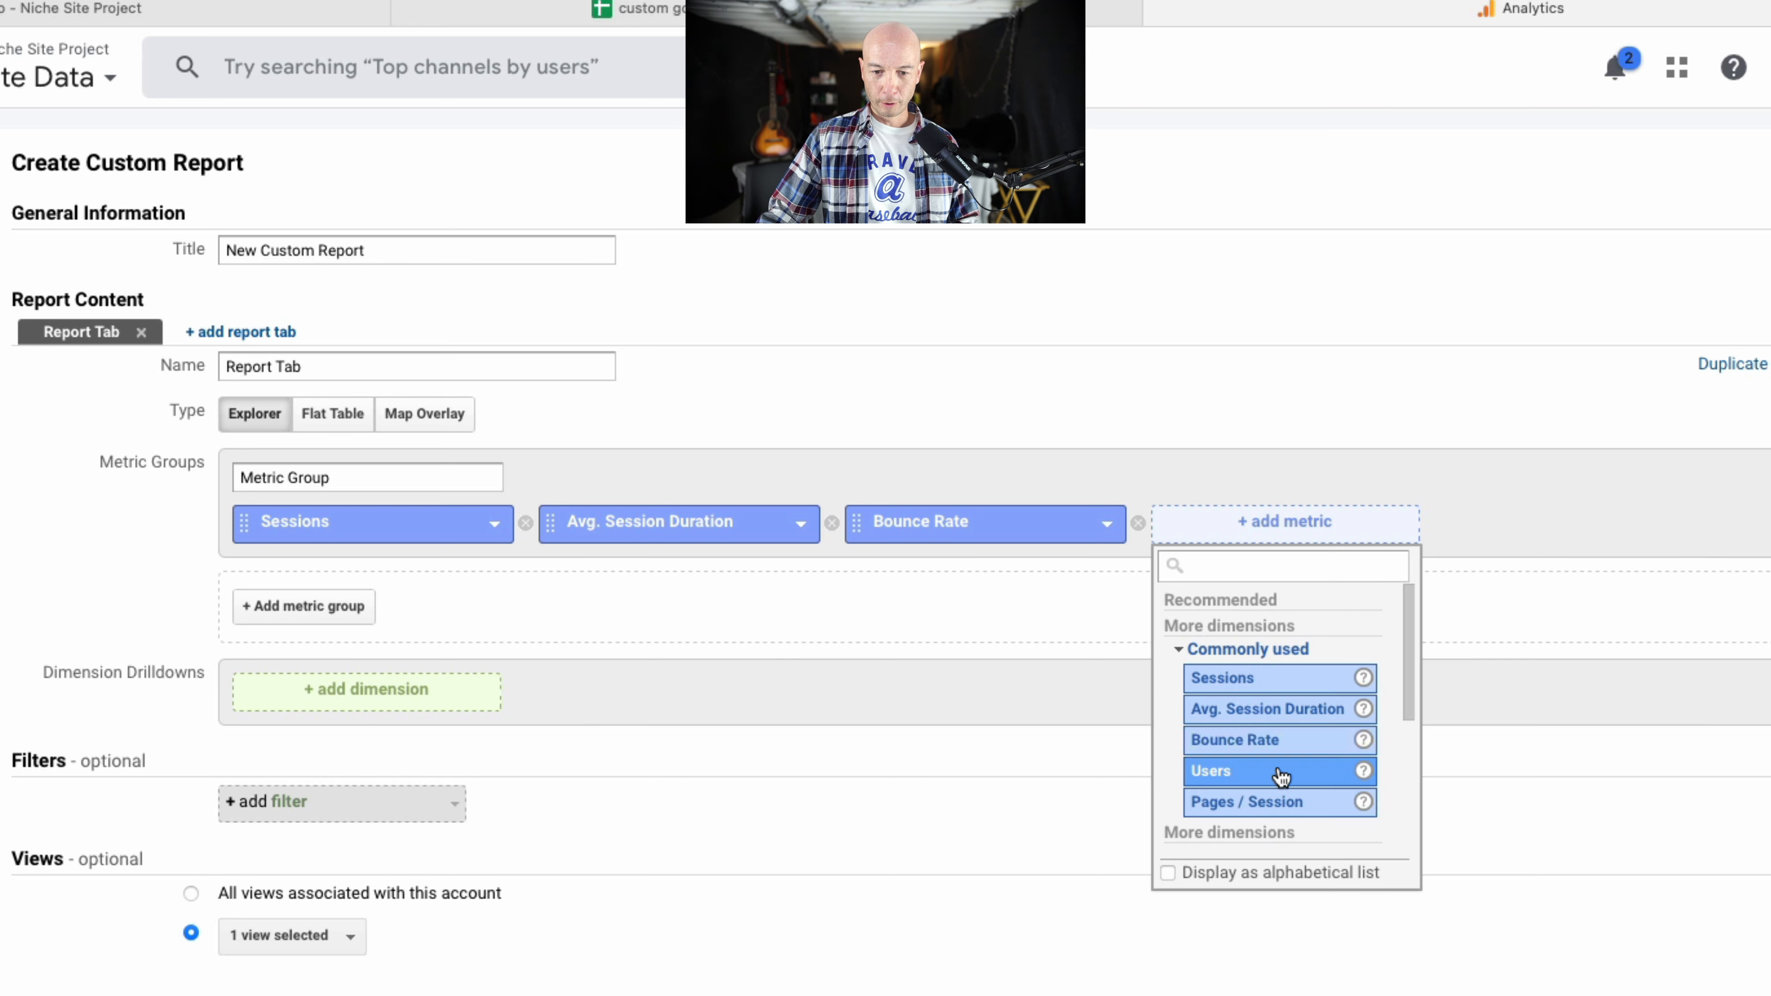
pyautogui.click(1291, 802)
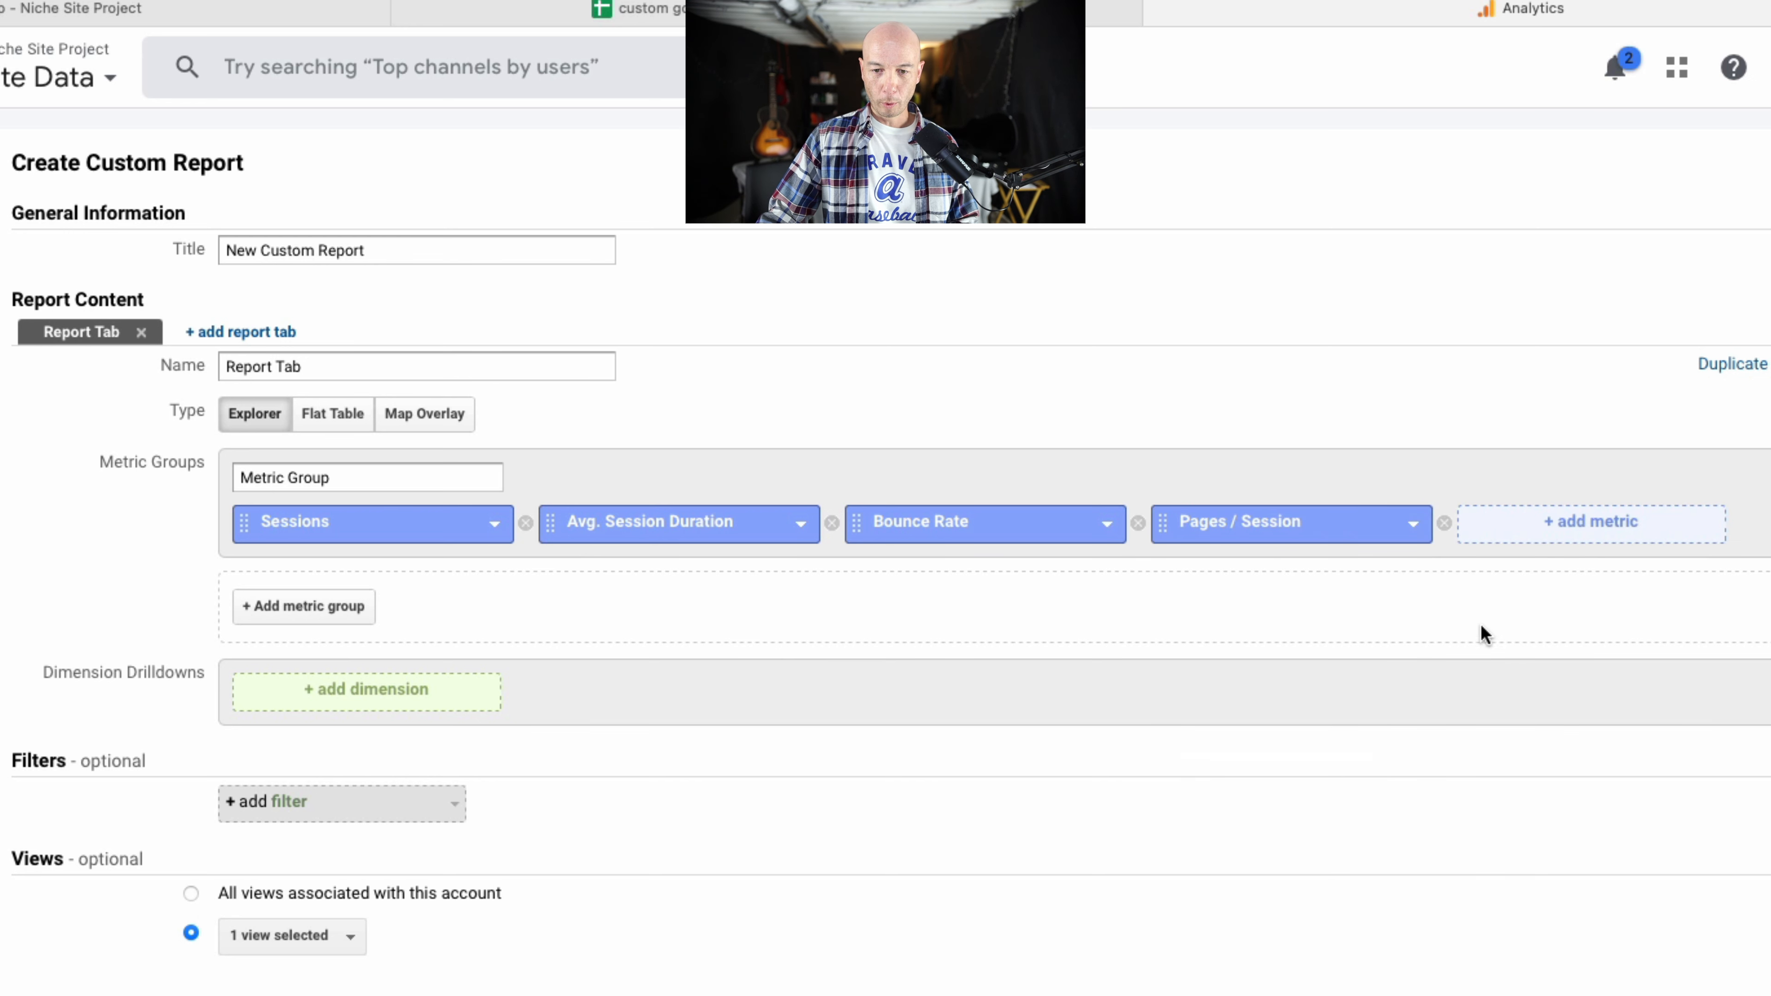
# Add the commonly used metric Users as the fifth metric in the group.
pyautogui.click(1510, 532)
pyautogui.click(1563, 655)
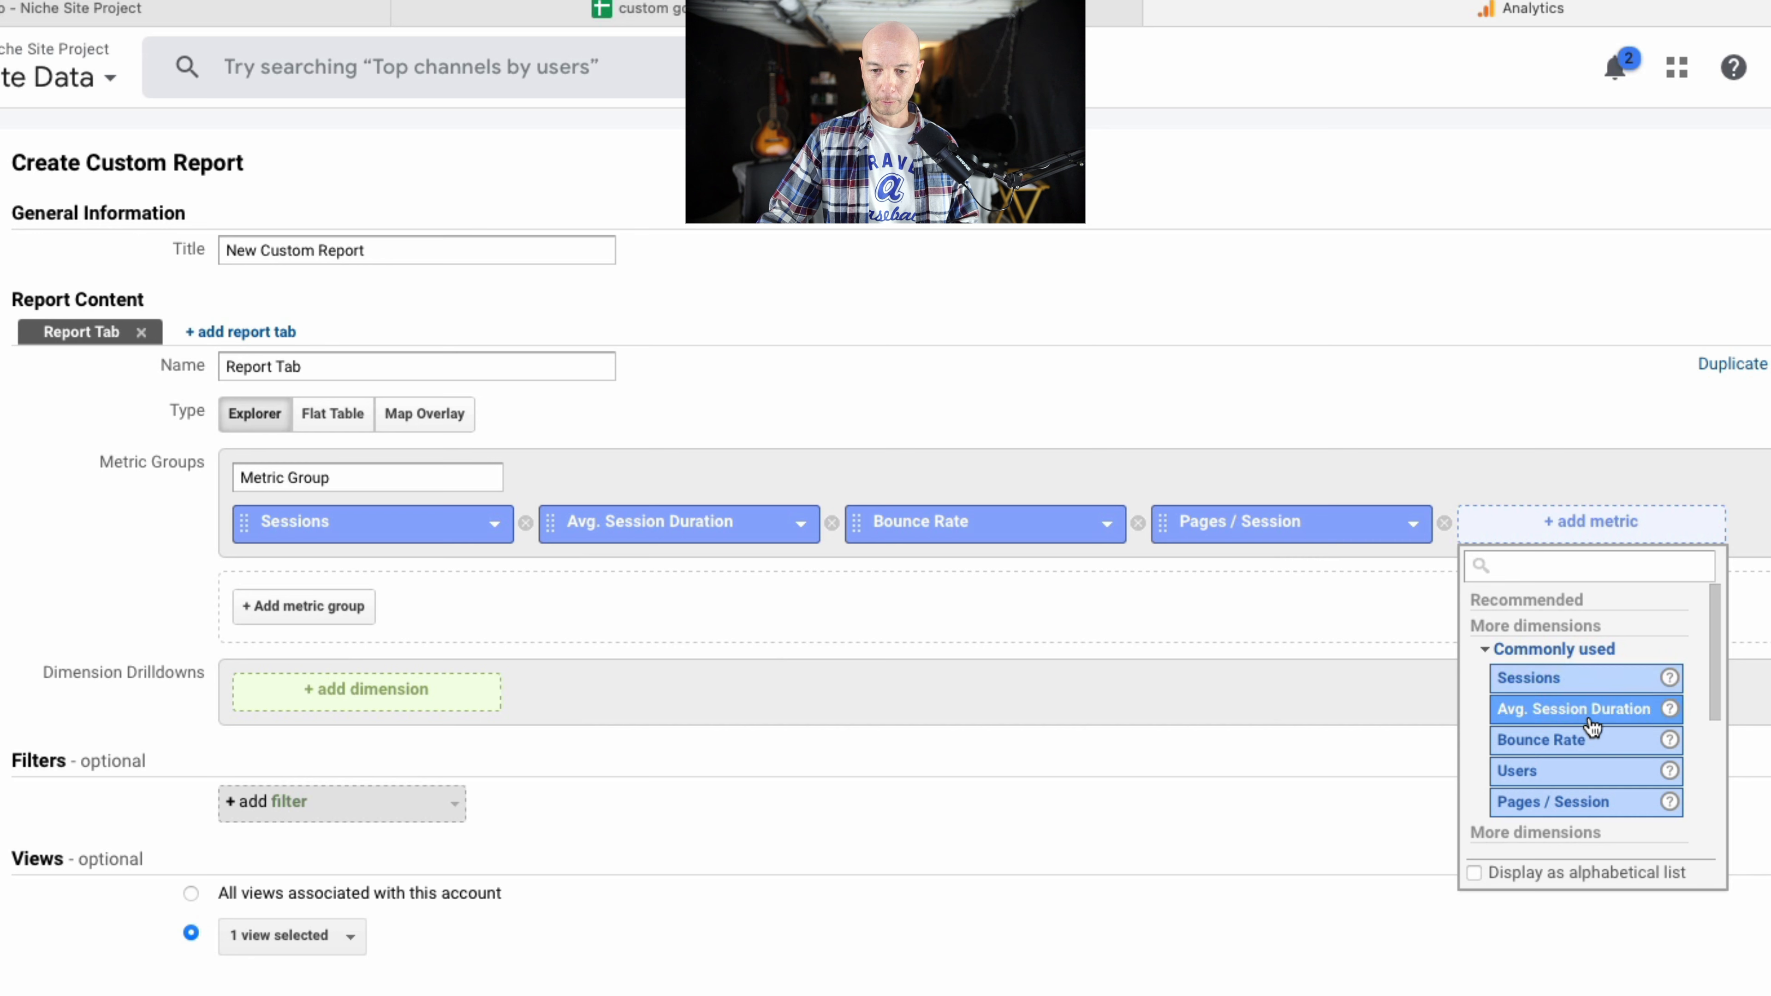
pyautogui.click(1584, 772)
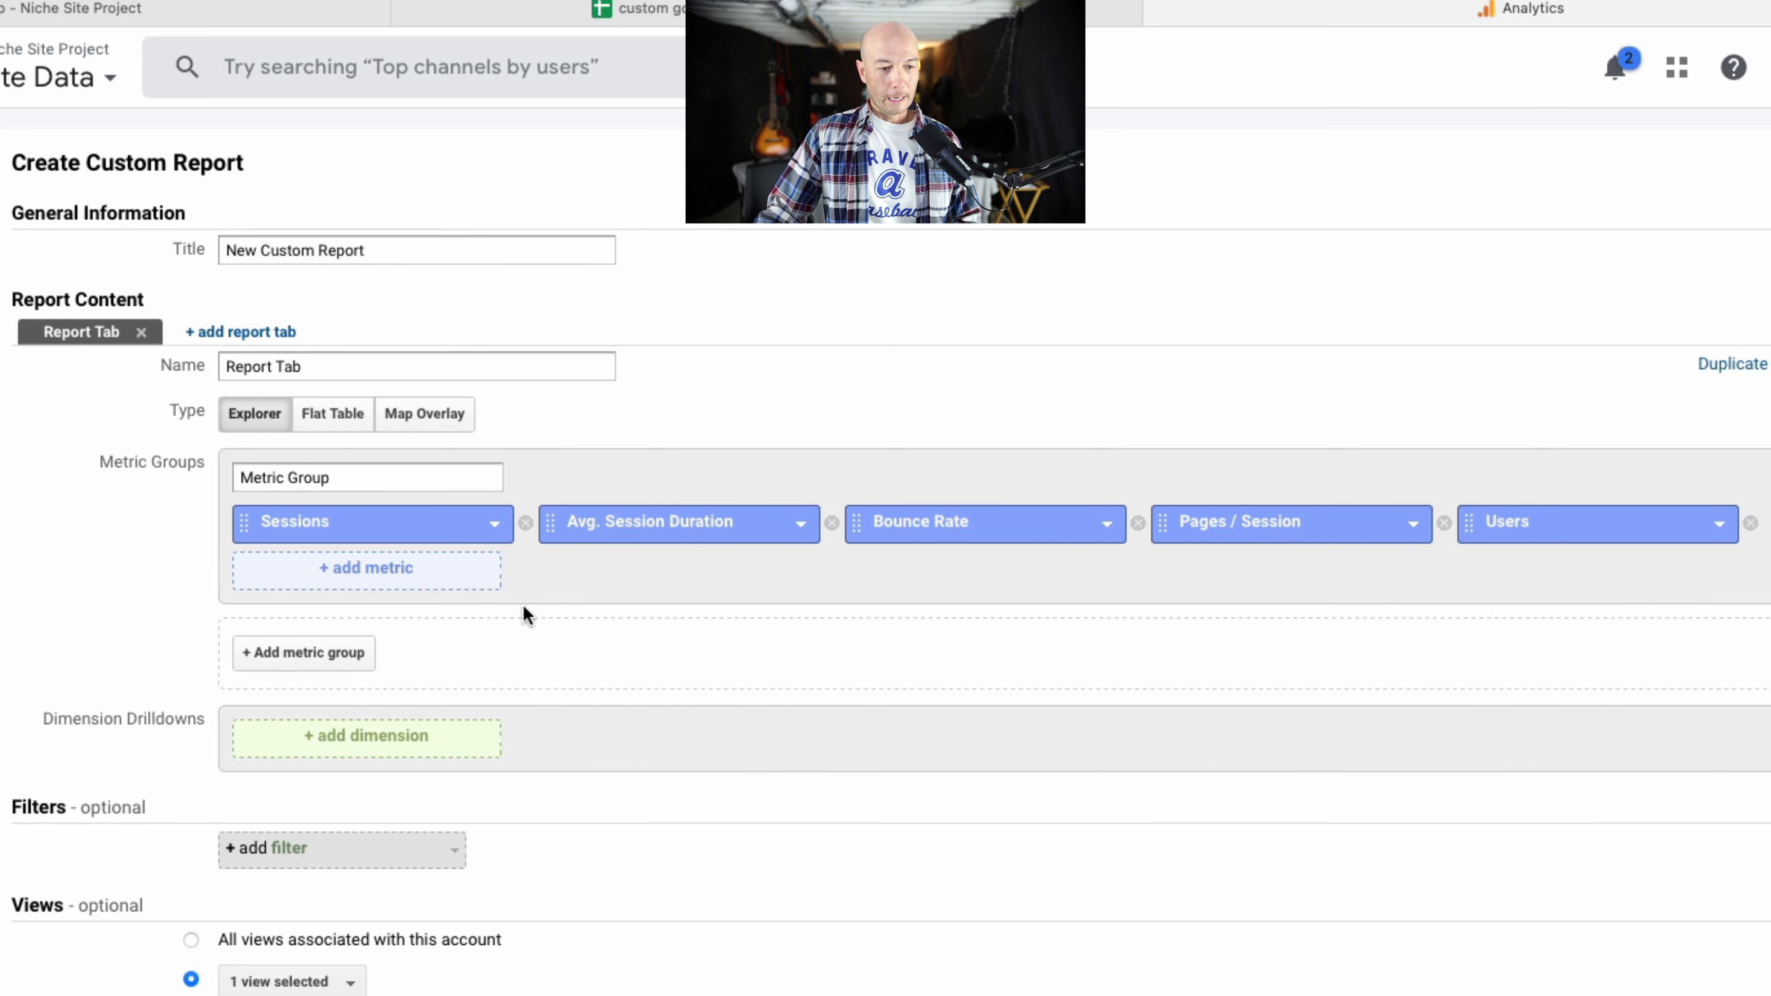